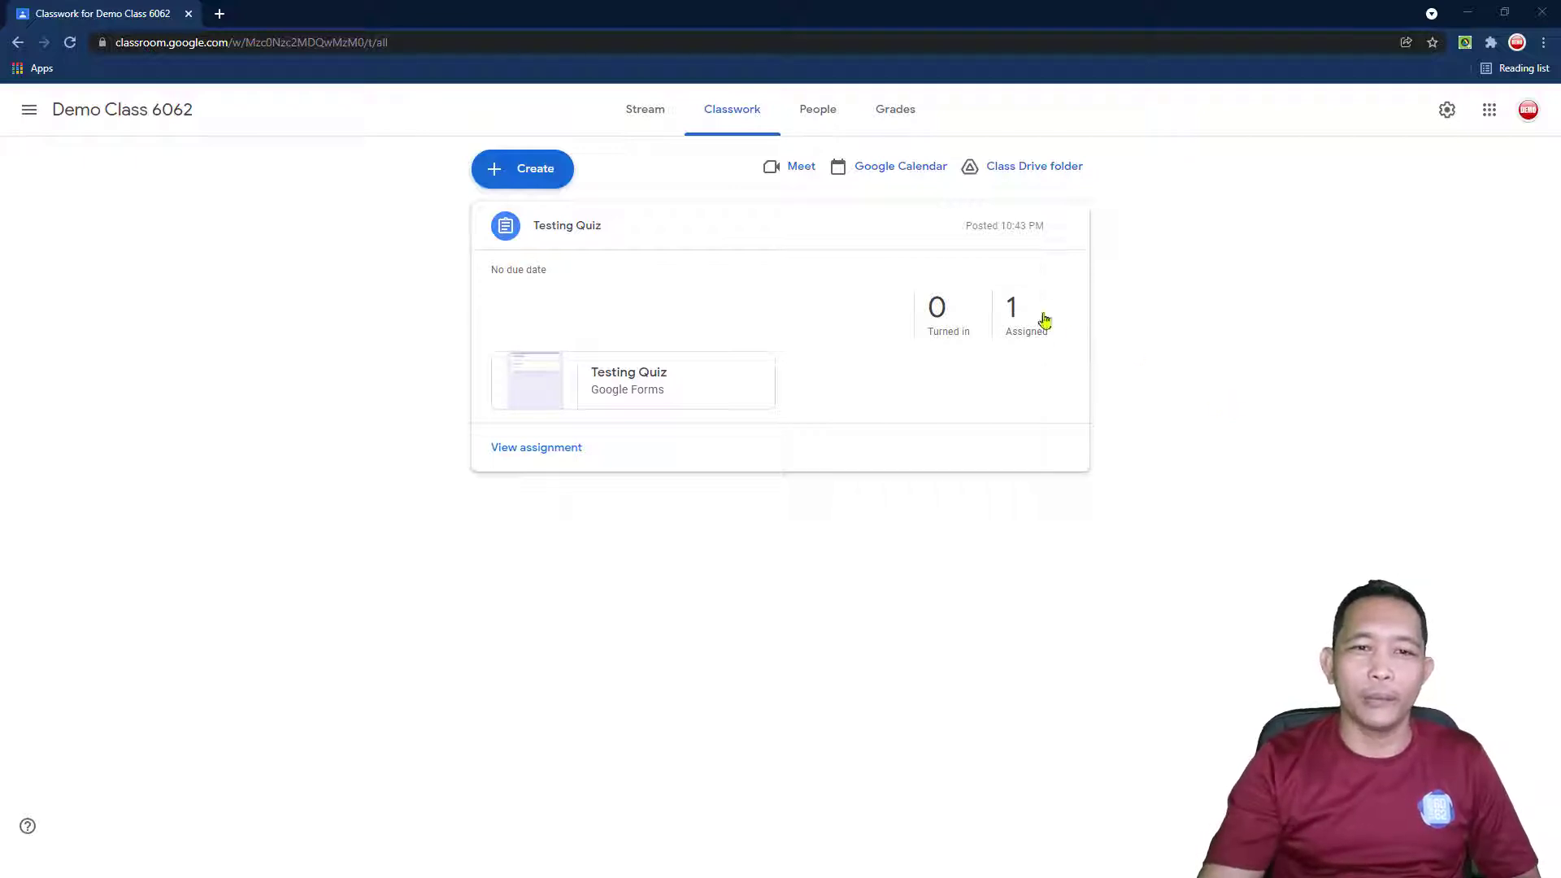
{"action": "left_click", "coordinate": [522, 174]}
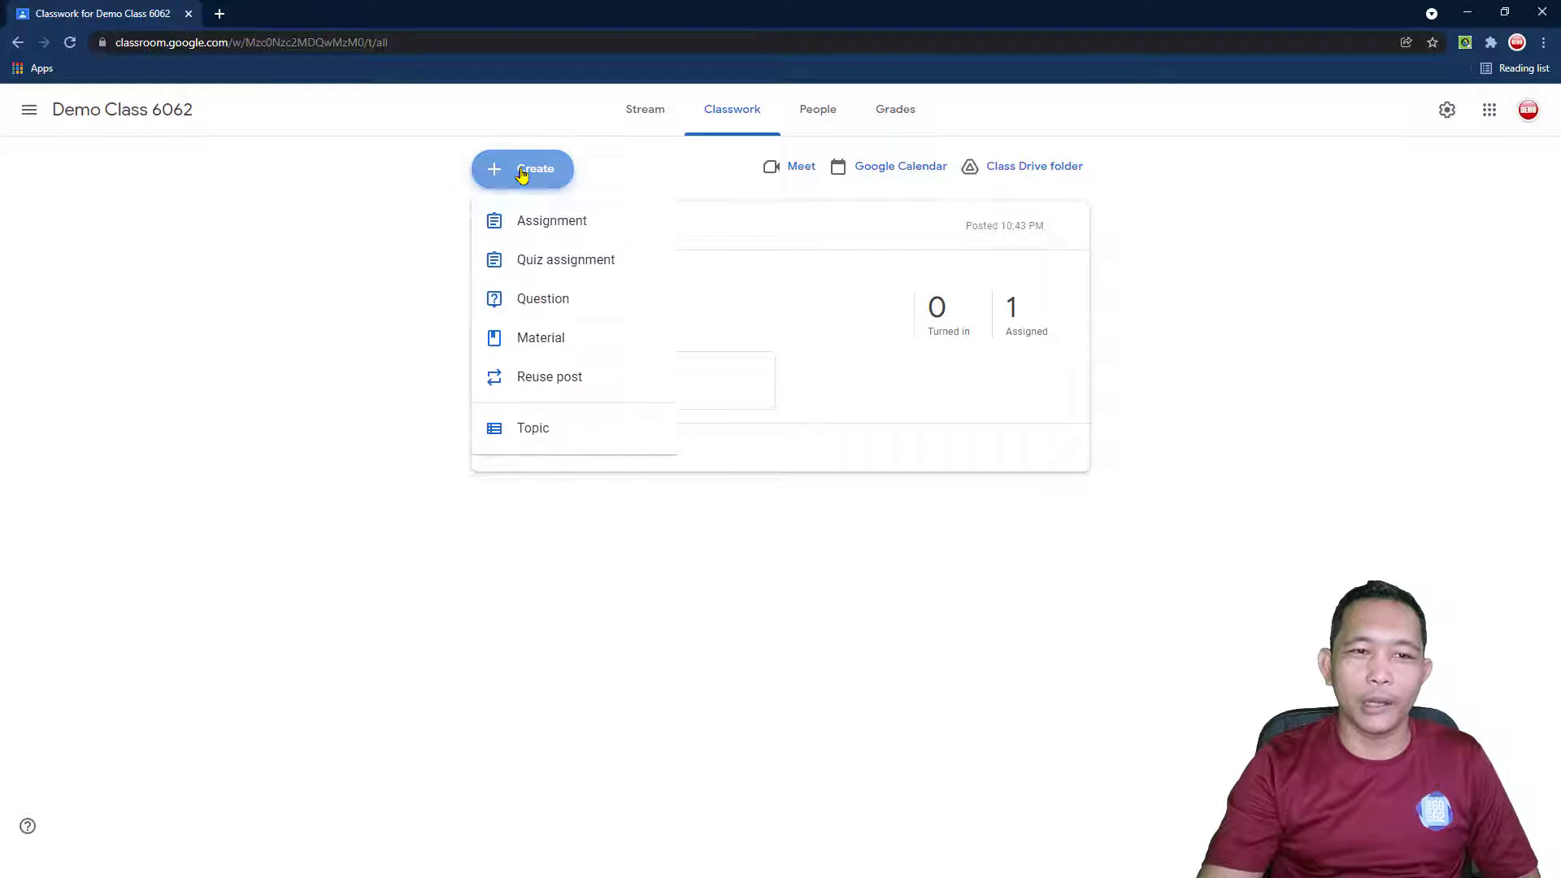
{"action": "left_click", "coordinate": [1204, 408]}
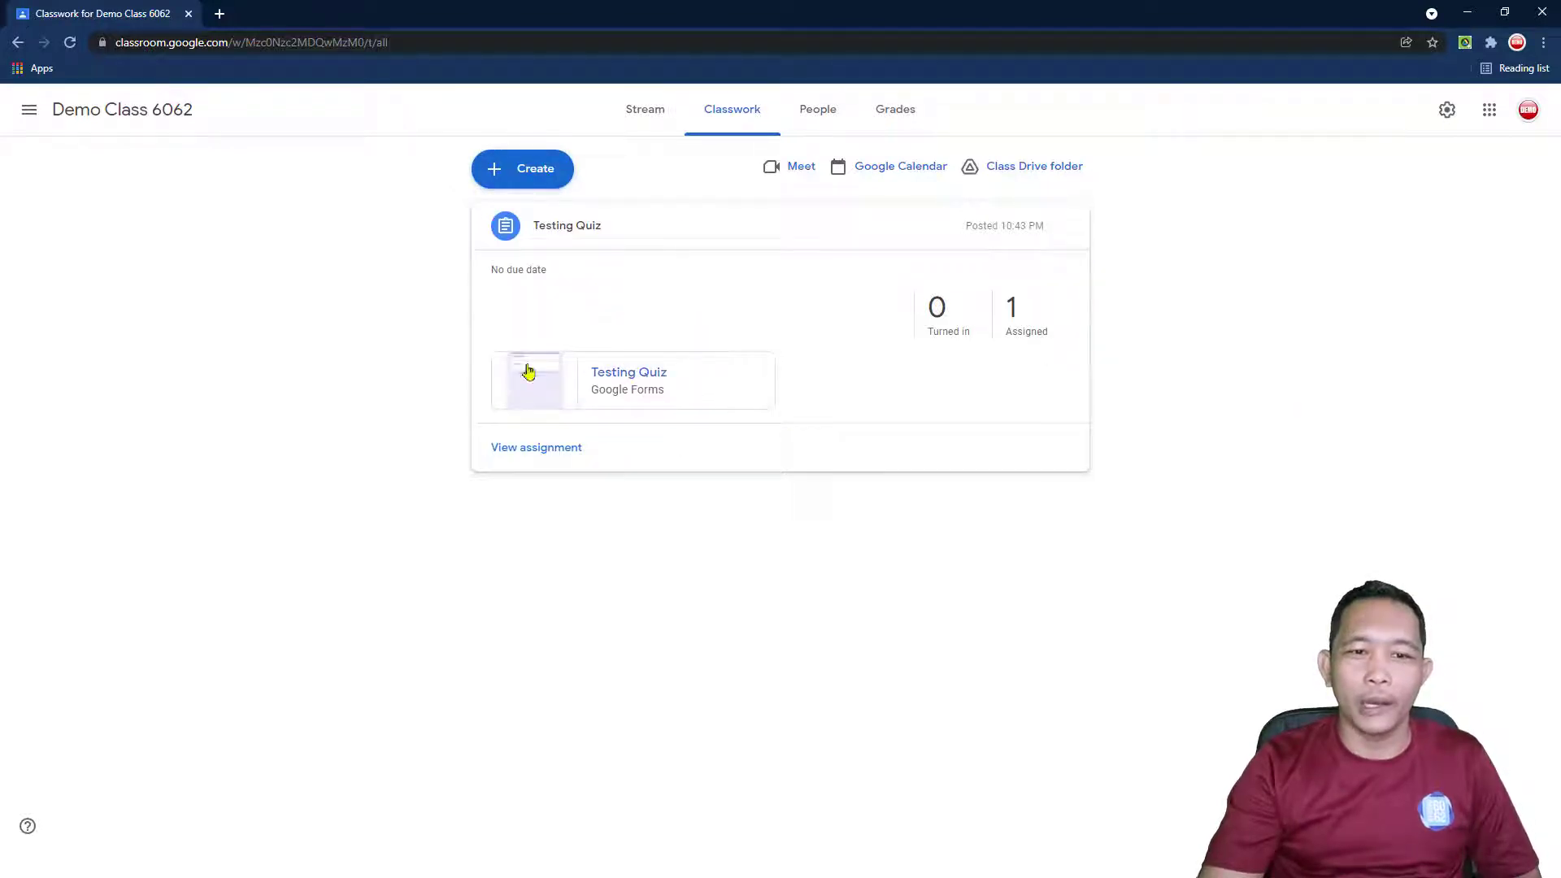
Open the Testing Quiz form from the classwork list, switch it to editing and show its settings
{"action": "left_click", "coordinate": [631, 371]}
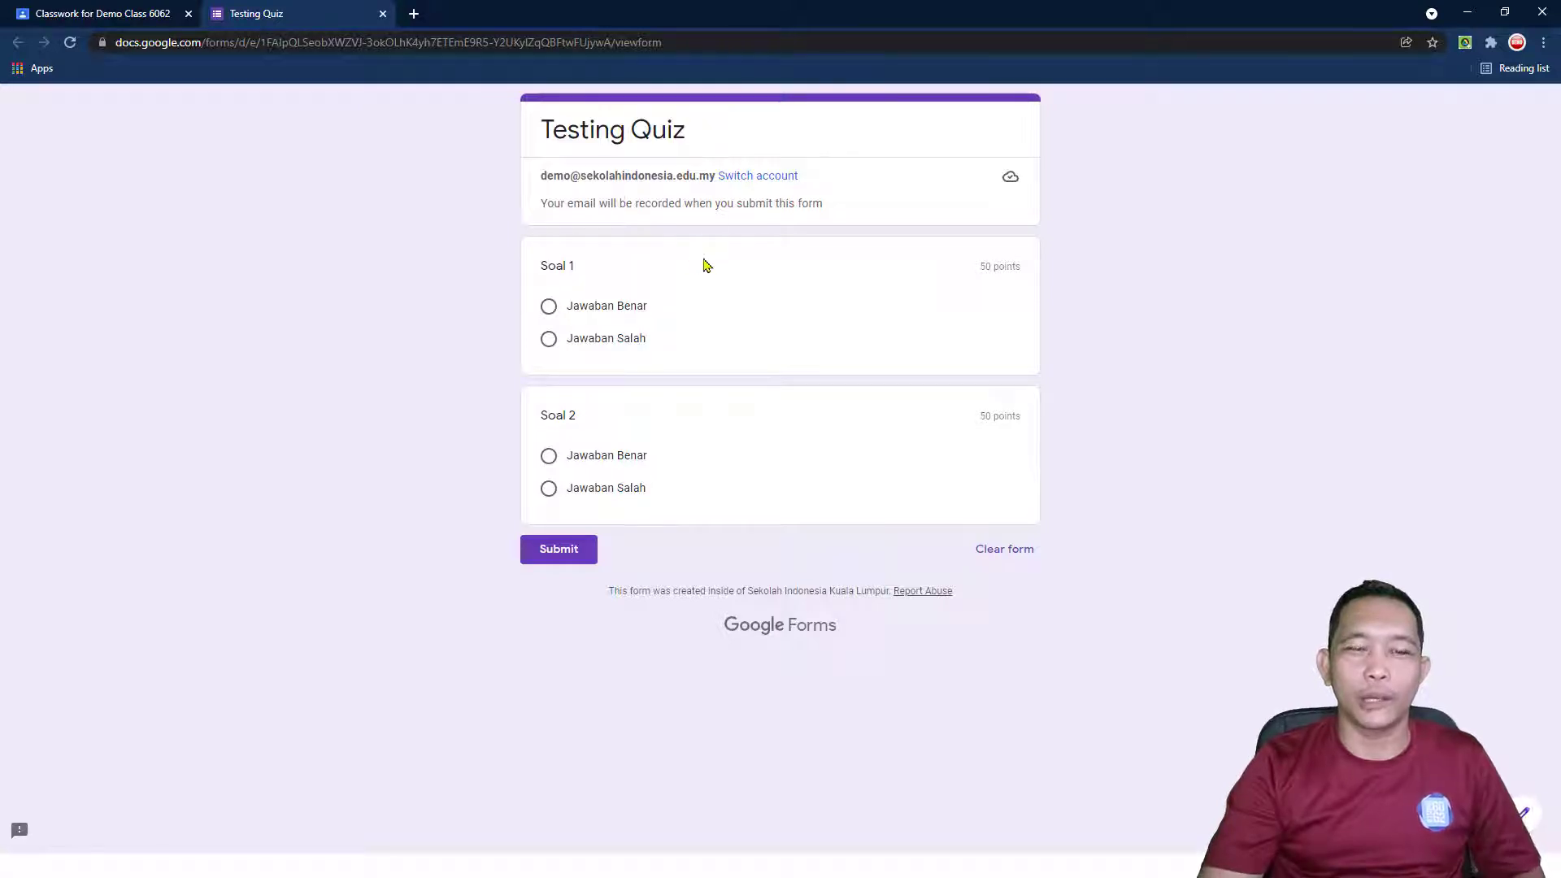
{"action": "left_click", "coordinate": [1522, 813]}
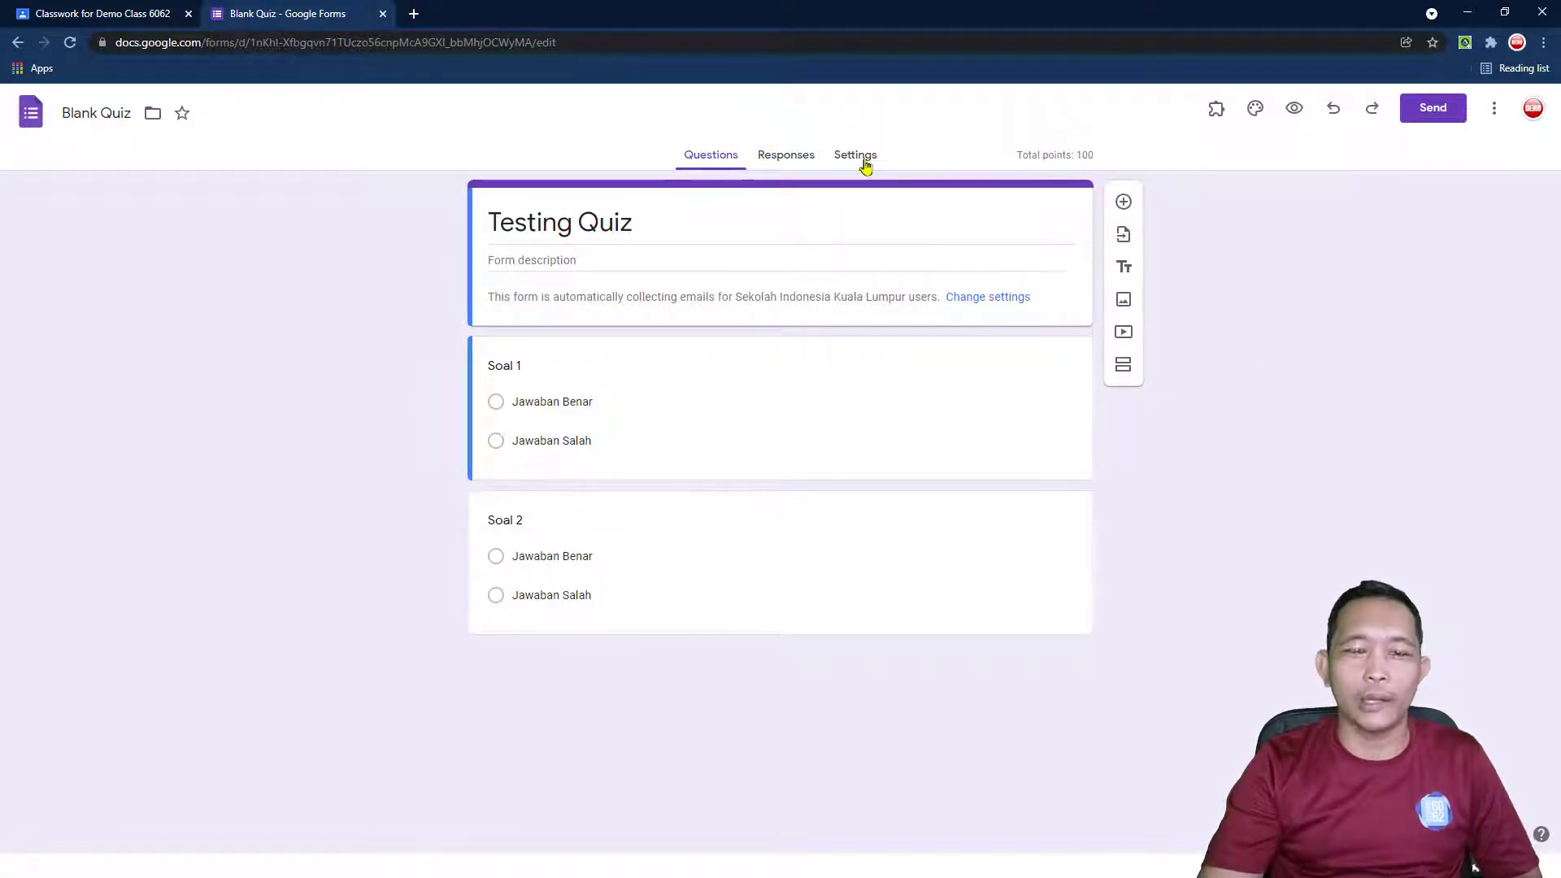
{"action": "left_click", "coordinate": [855, 156]}
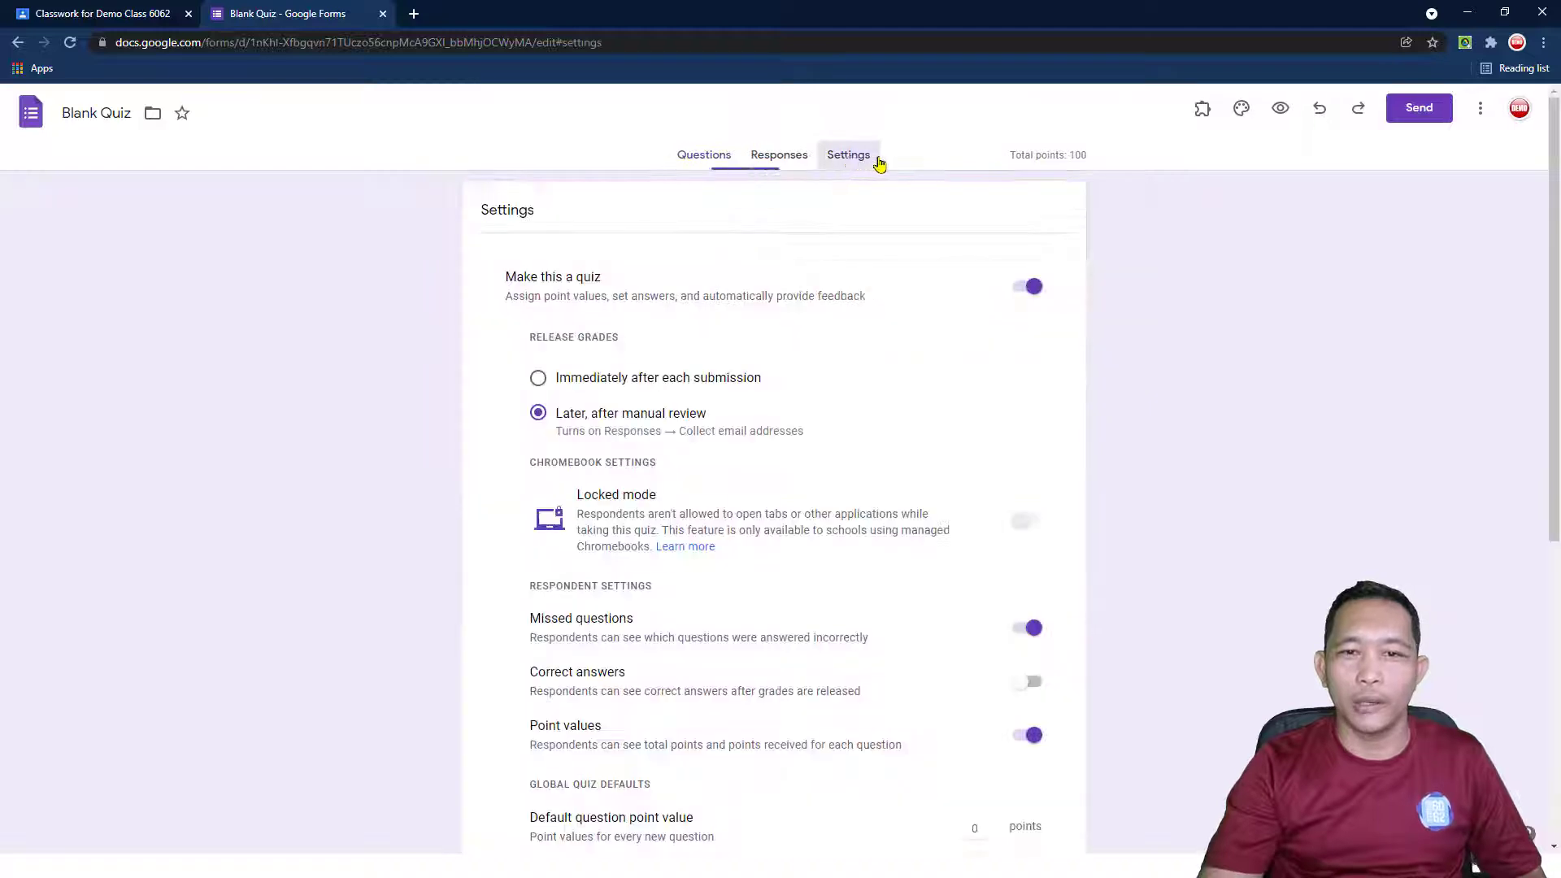
{"action": "left_click", "coordinate": [787, 155]}
{"action": "left_click", "coordinate": [854, 156]}
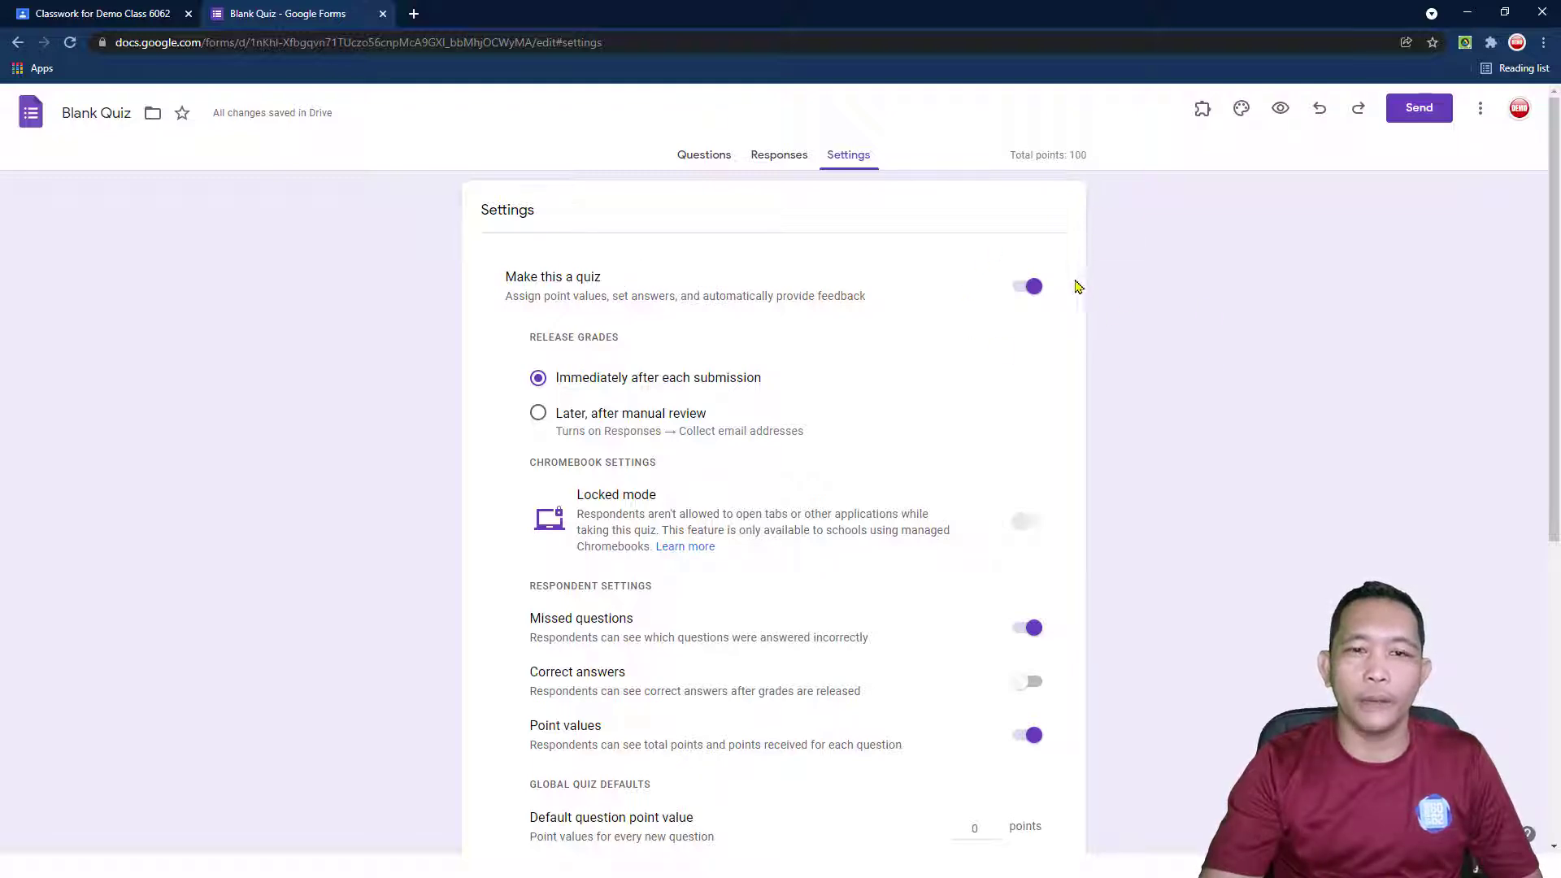
Set the quiz's grade release option to "Later, after manual review"
{"action": "scroll", "coordinate": [1069, 307], "scroll_direction": "down", "scroll_amount": 1}
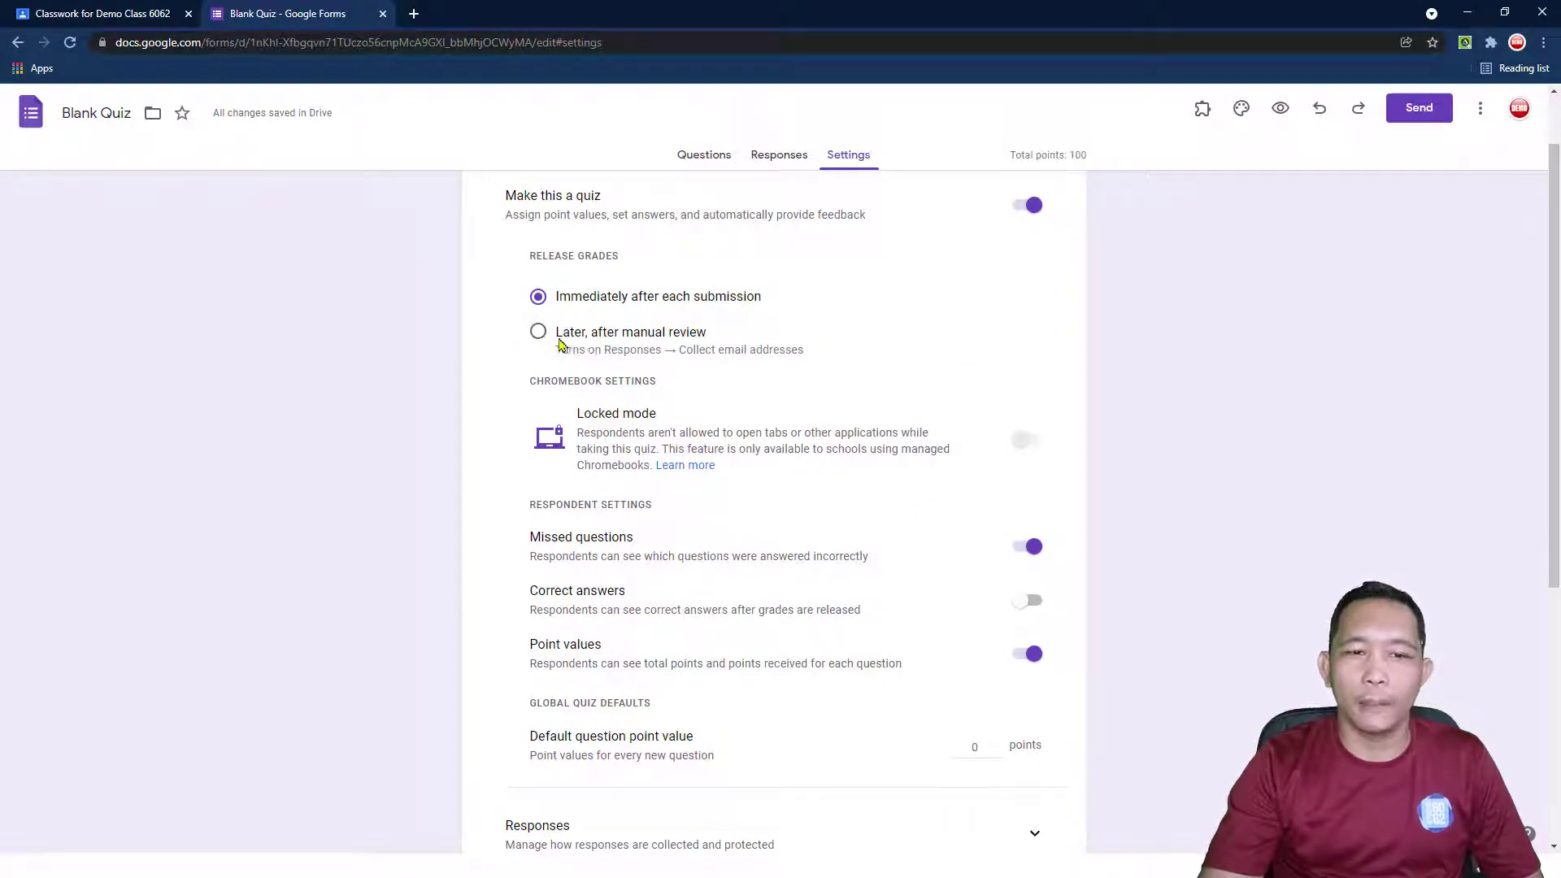
{"action": "left_click", "coordinate": [538, 334]}
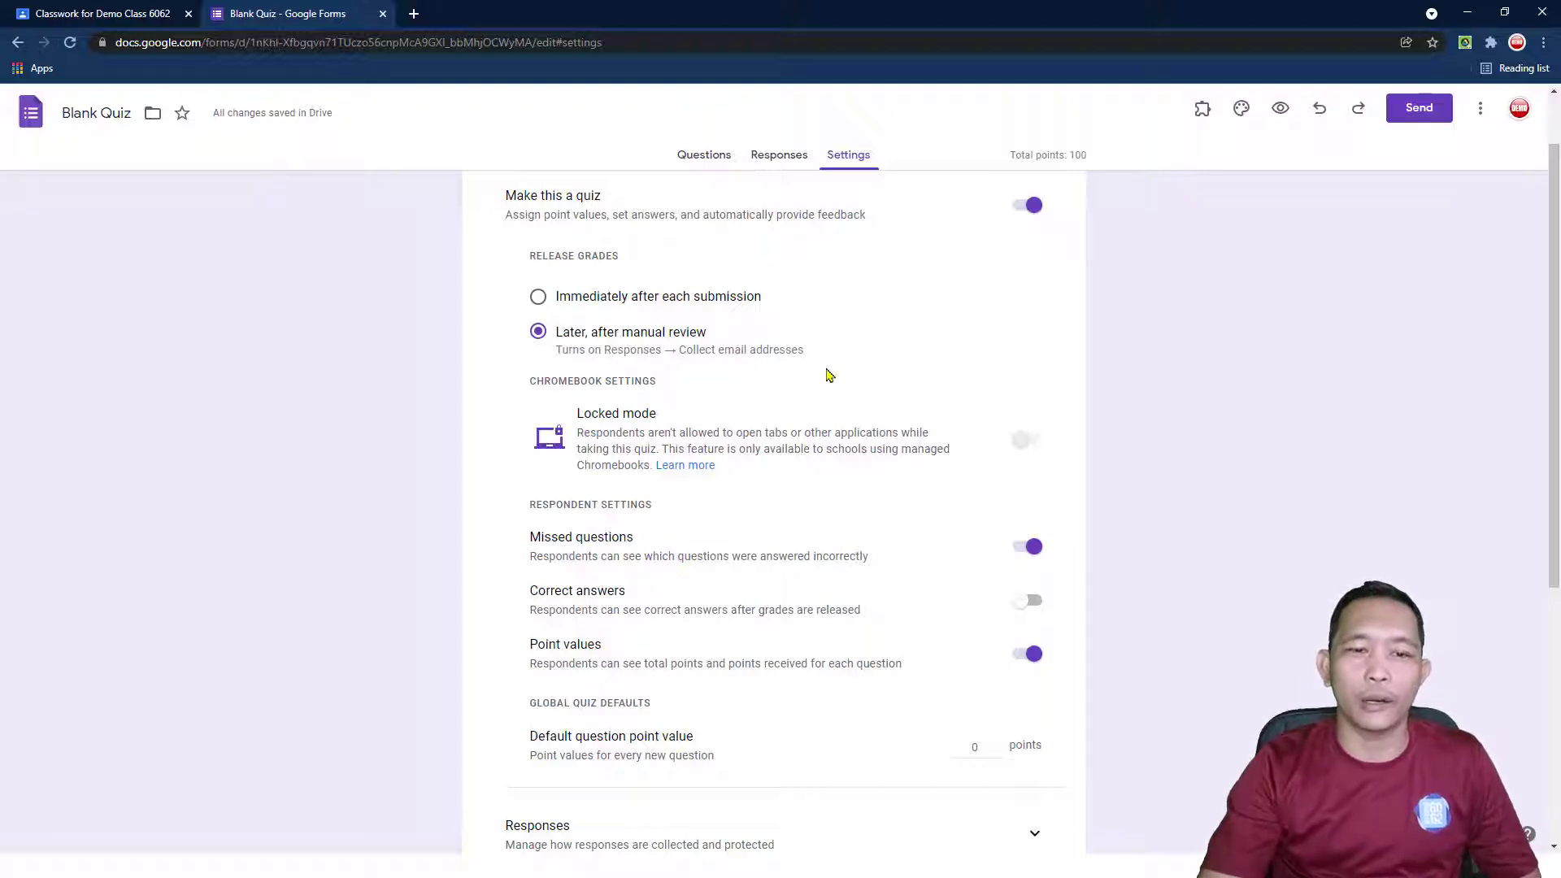
Switch the Missed questions respondent setting off and back on
{"action": "scroll", "coordinate": [837, 370], "scroll_direction": "down", "scroll_amount": 1}
{"action": "scroll", "coordinate": [838, 364], "scroll_direction": "down", "scroll_amount": 1}
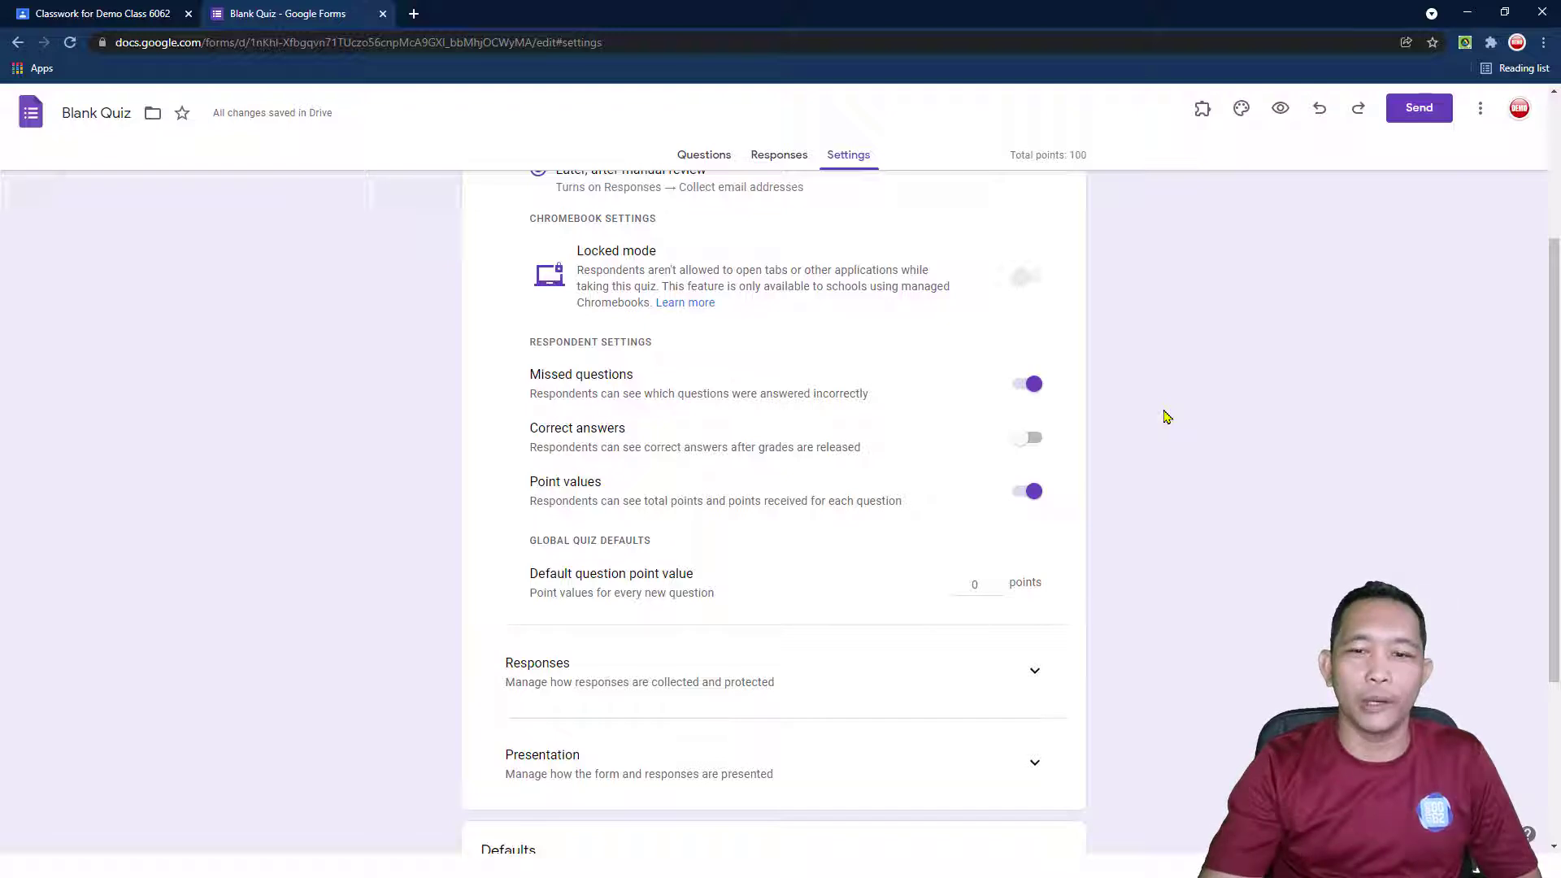
{"action": "left_click", "coordinate": [1031, 384]}
{"action": "left_click", "coordinate": [1031, 384]}
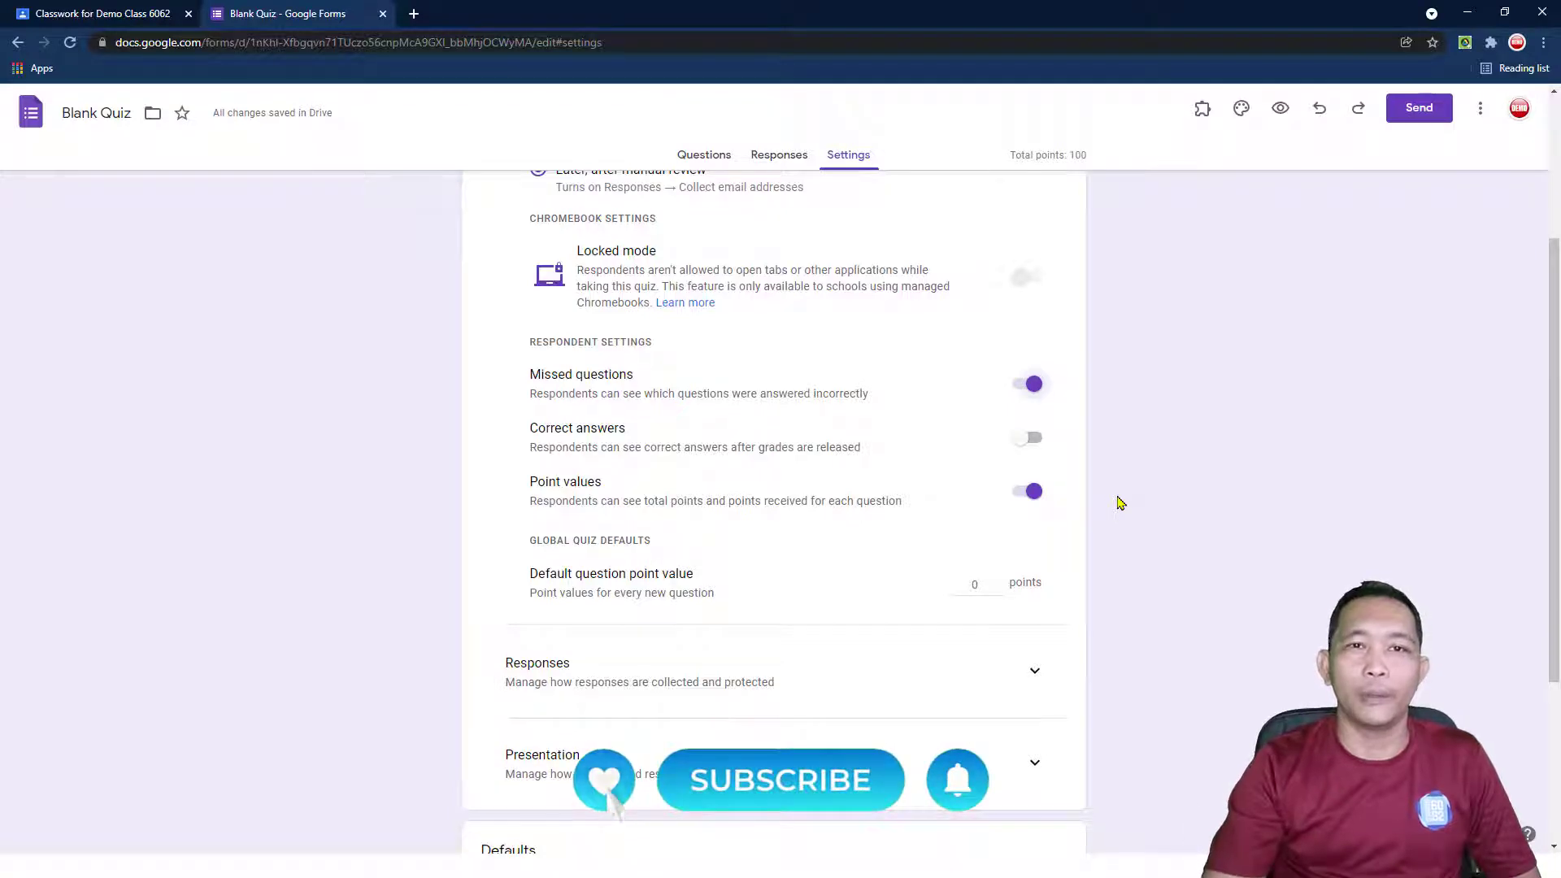
Expand the Responses settings and examine the email collection, response copy, response editing, sign-in restriction and one-response limit options
{"action": "scroll", "coordinate": [1122, 466], "scroll_direction": "down", "scroll_amount": 1}
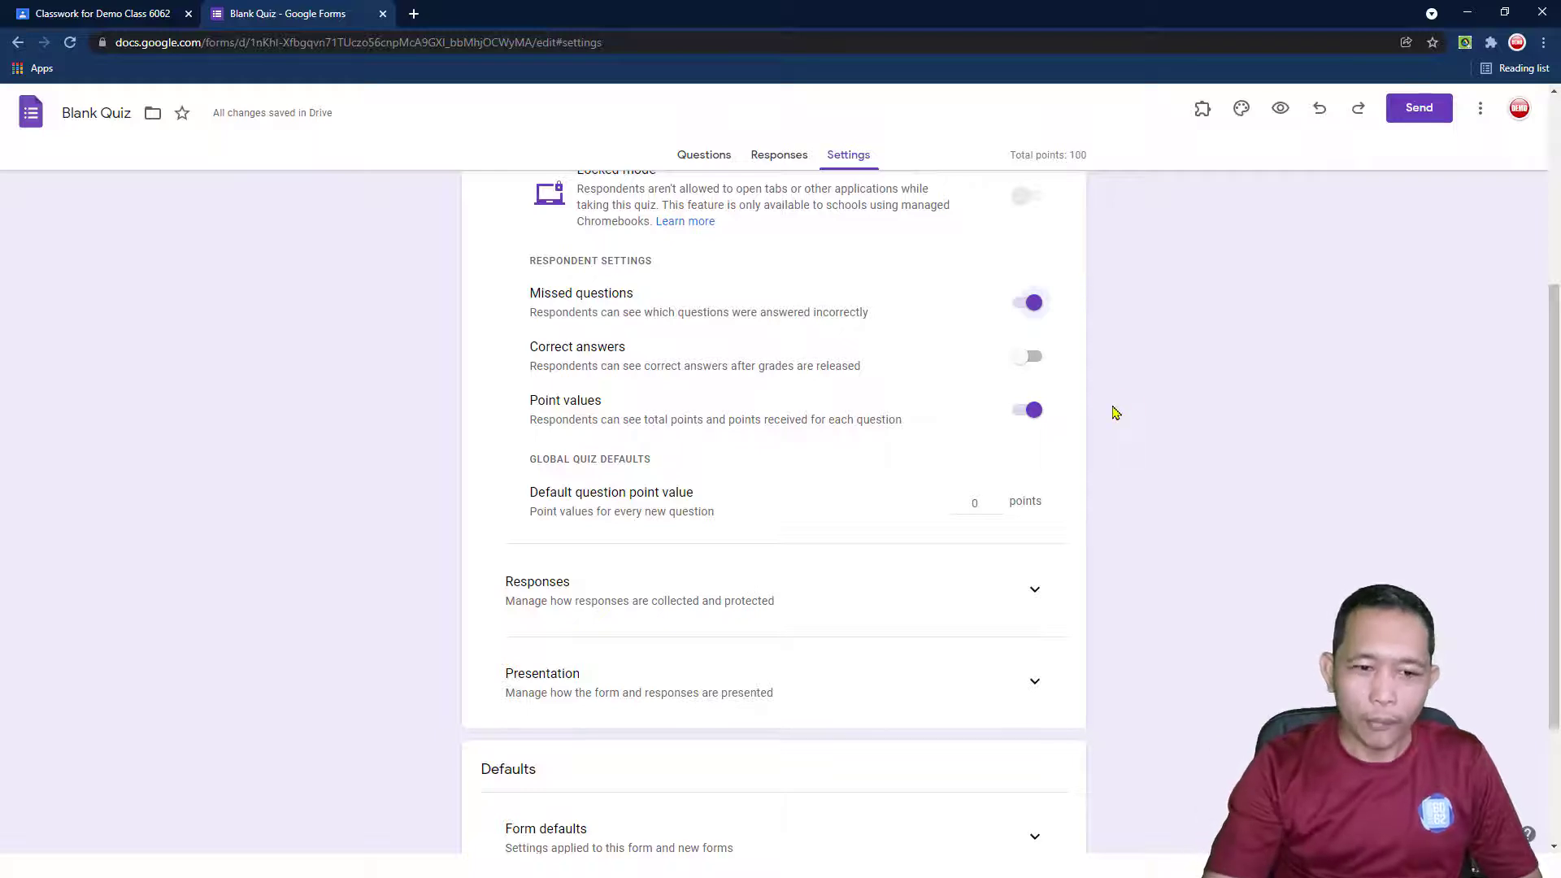
{"action": "scroll", "coordinate": [1111, 412], "scroll_direction": "down", "scroll_amount": 2}
{"action": "left_click", "coordinate": [1044, 433]}
{"action": "scroll", "coordinate": [1188, 446], "scroll_direction": "down", "scroll_amount": 1}
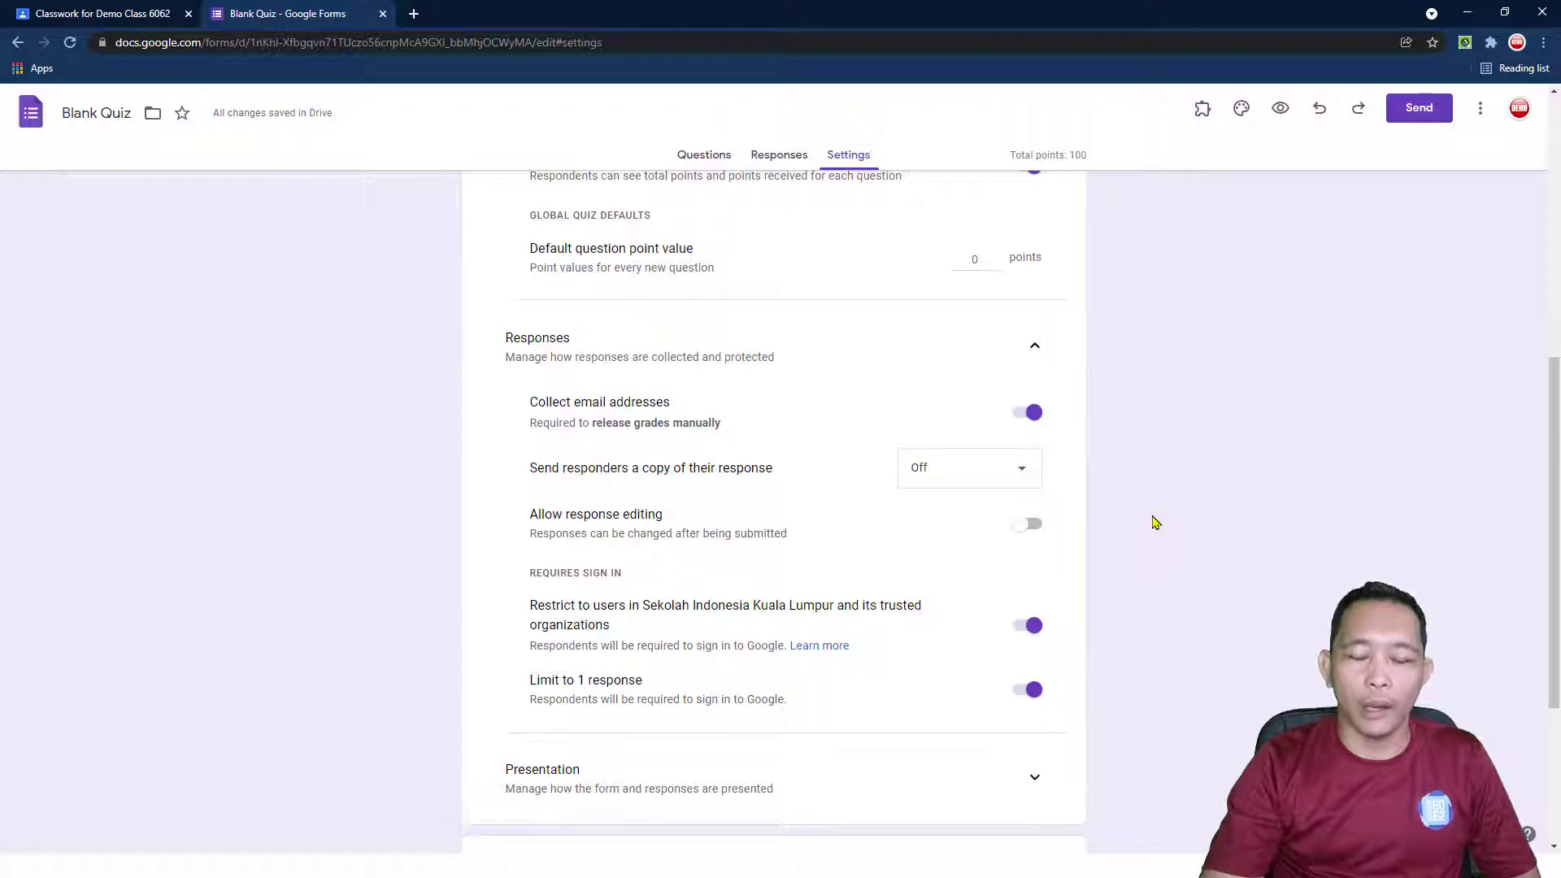
{"action": "scroll", "coordinate": [1145, 474], "scroll_direction": "up", "scroll_amount": 4}
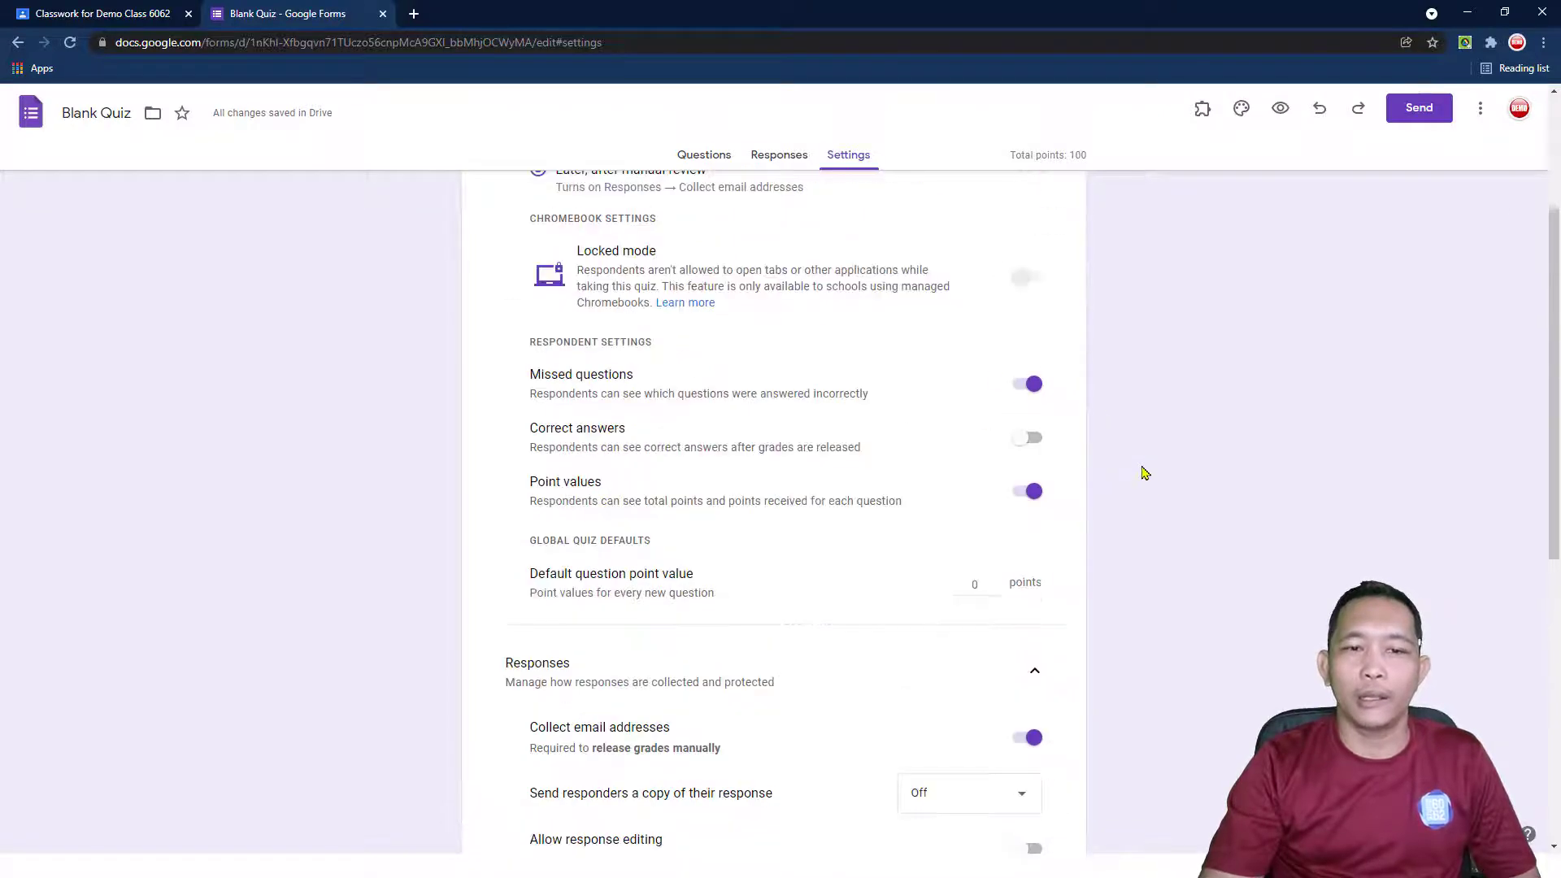
{"action": "scroll", "coordinate": [1145, 473], "scroll_direction": "up", "scroll_amount": 3}
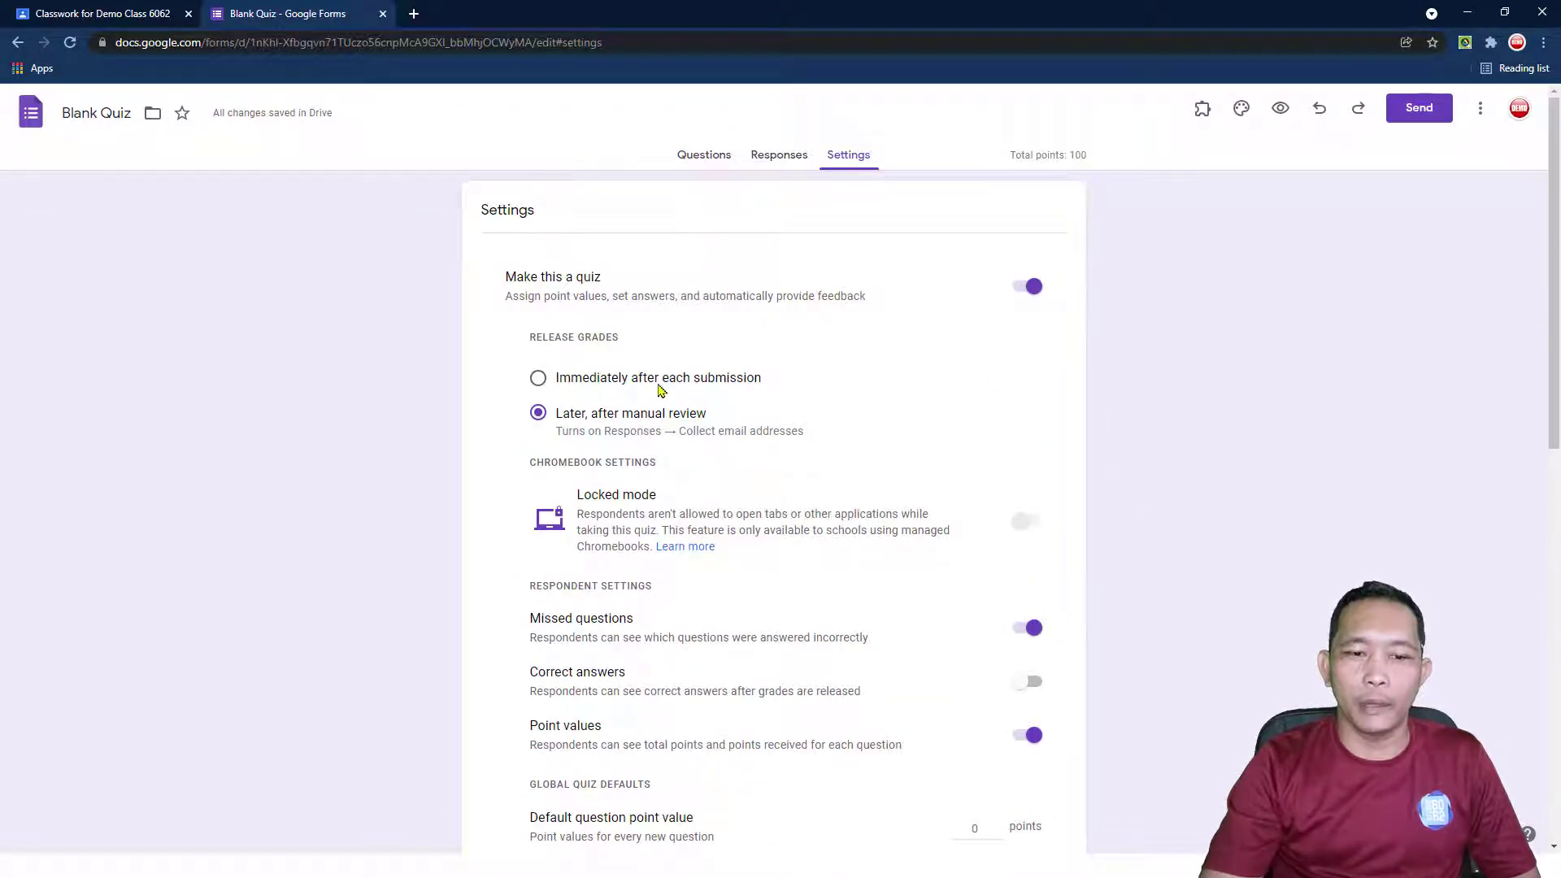
{"action": "scroll", "coordinate": [828, 421], "scroll_direction": "down", "scroll_amount": 4}
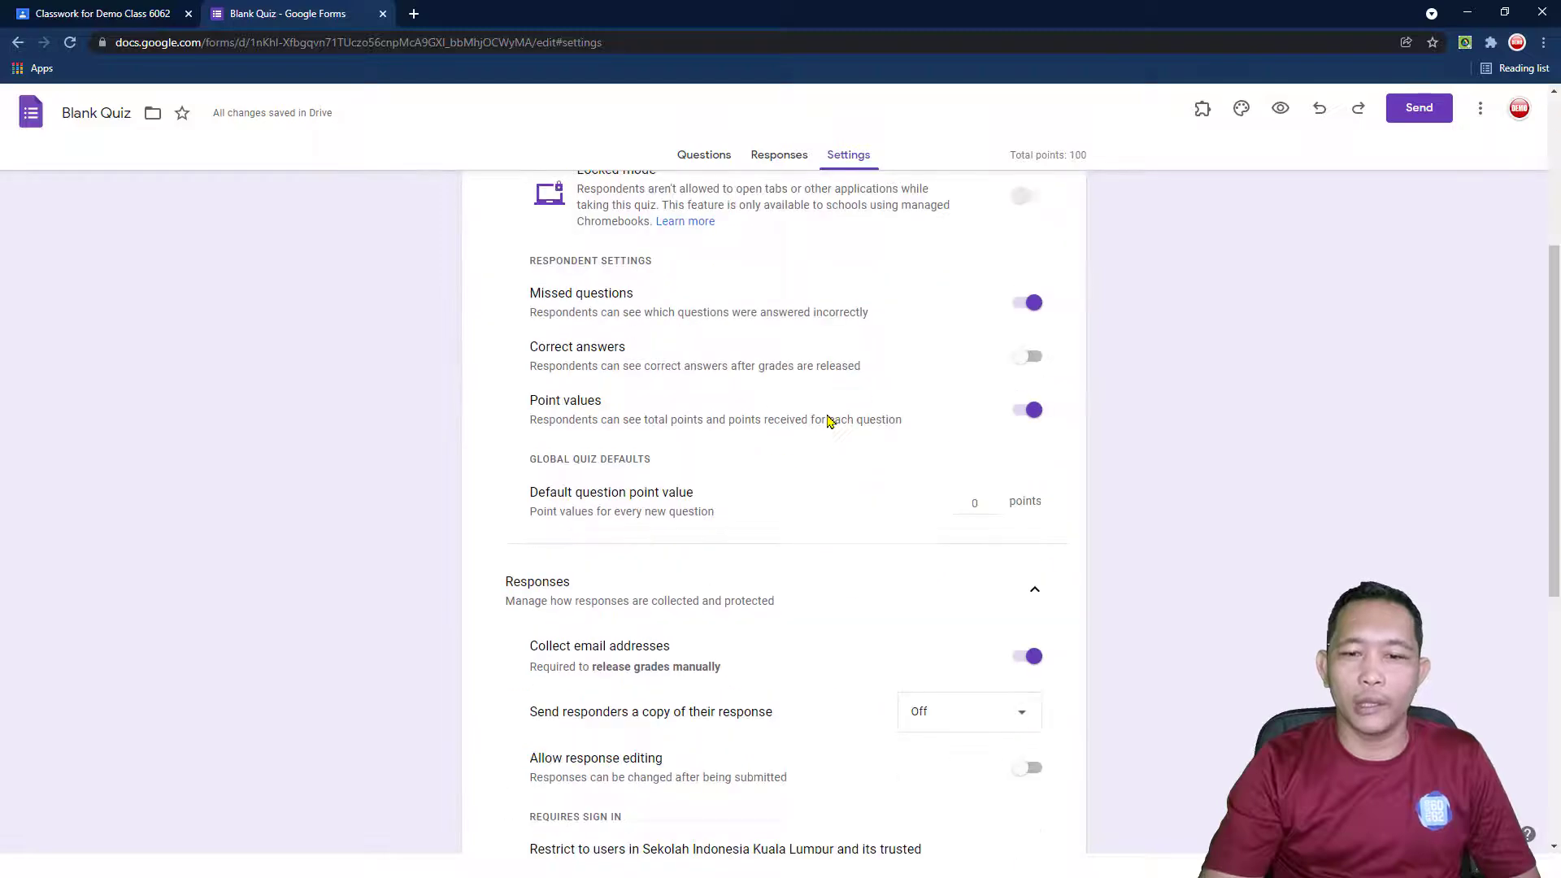
{"action": "scroll", "coordinate": [827, 421], "scroll_direction": "down", "scroll_amount": 2}
{"action": "scroll", "coordinate": [1057, 570], "scroll_direction": "down", "scroll_amount": 1}
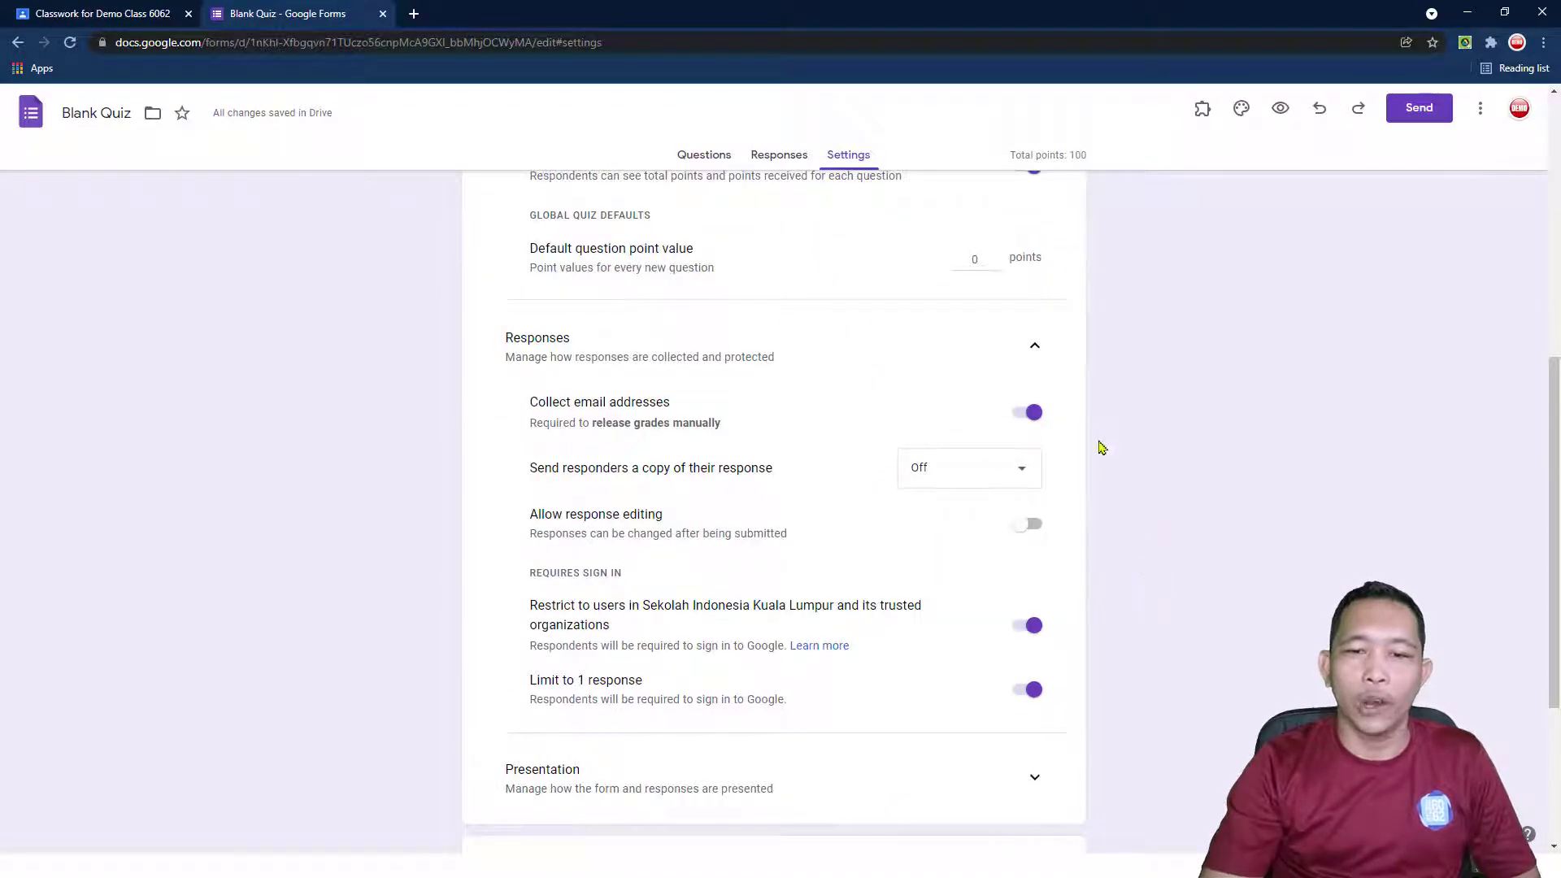
{"action": "scroll", "coordinate": [1189, 547], "scroll_direction": "down", "scroll_amount": 1}
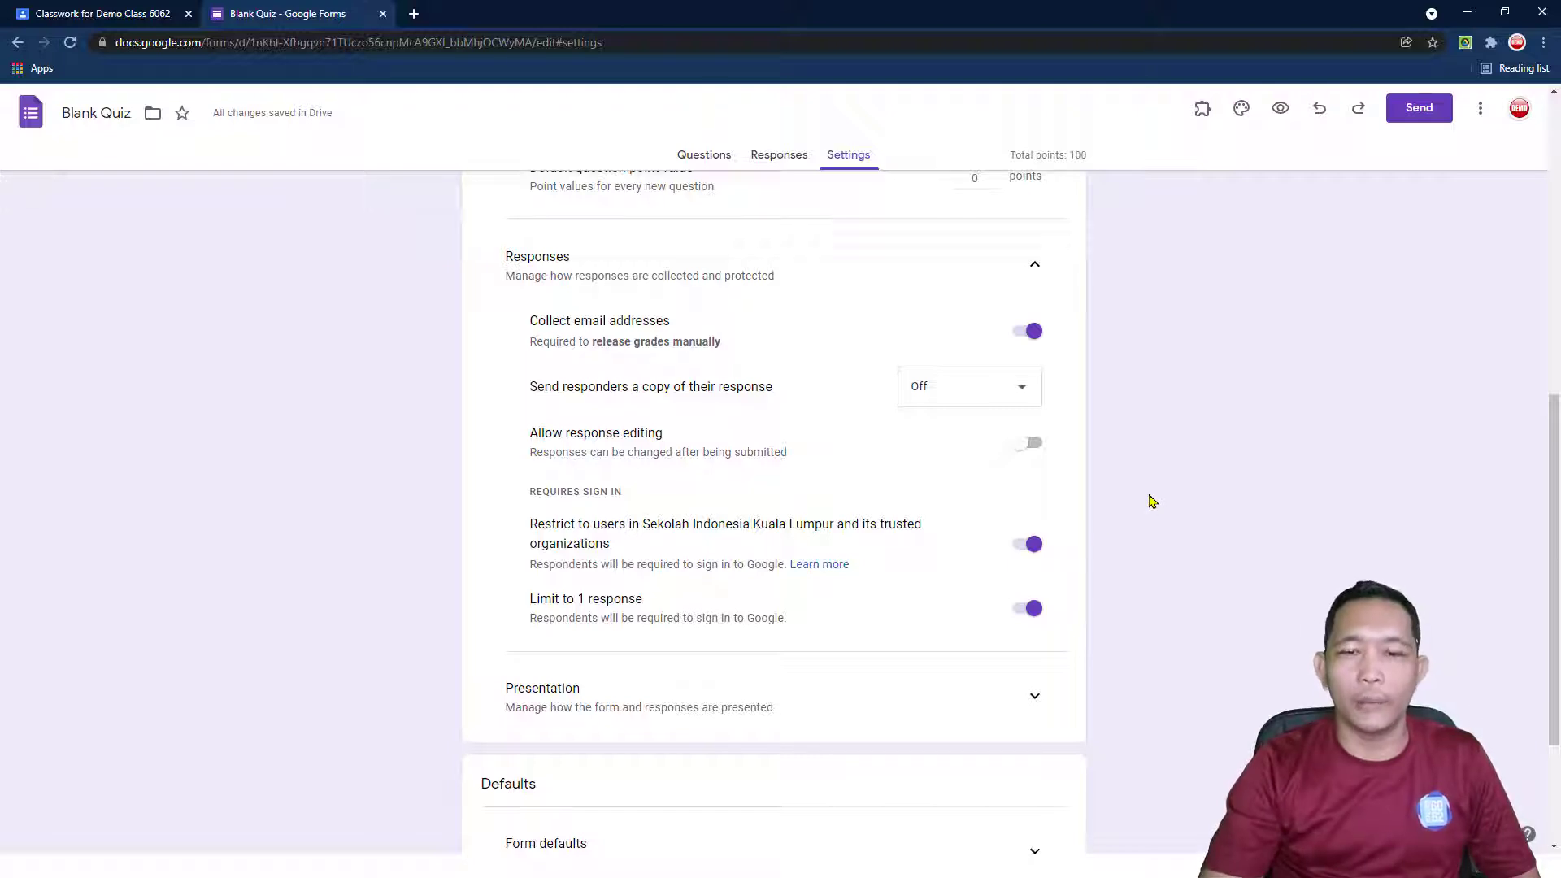
{"action": "scroll", "coordinate": [1165, 547], "scroll_direction": "down", "scroll_amount": 1}
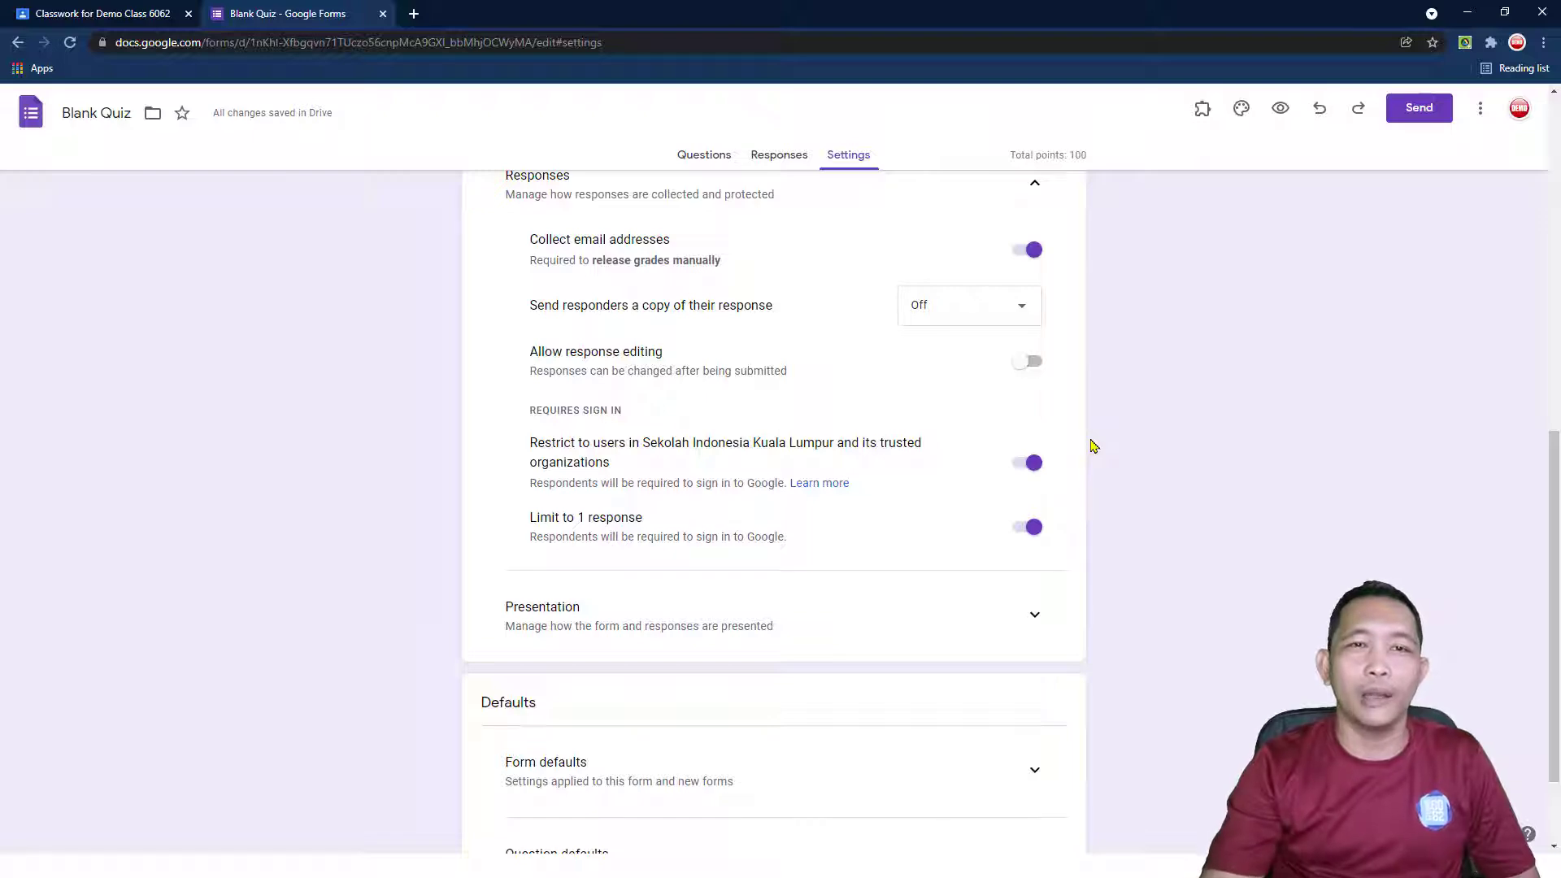
{"action": "scroll", "coordinate": [1118, 465], "scroll_direction": "down", "scroll_amount": 1}
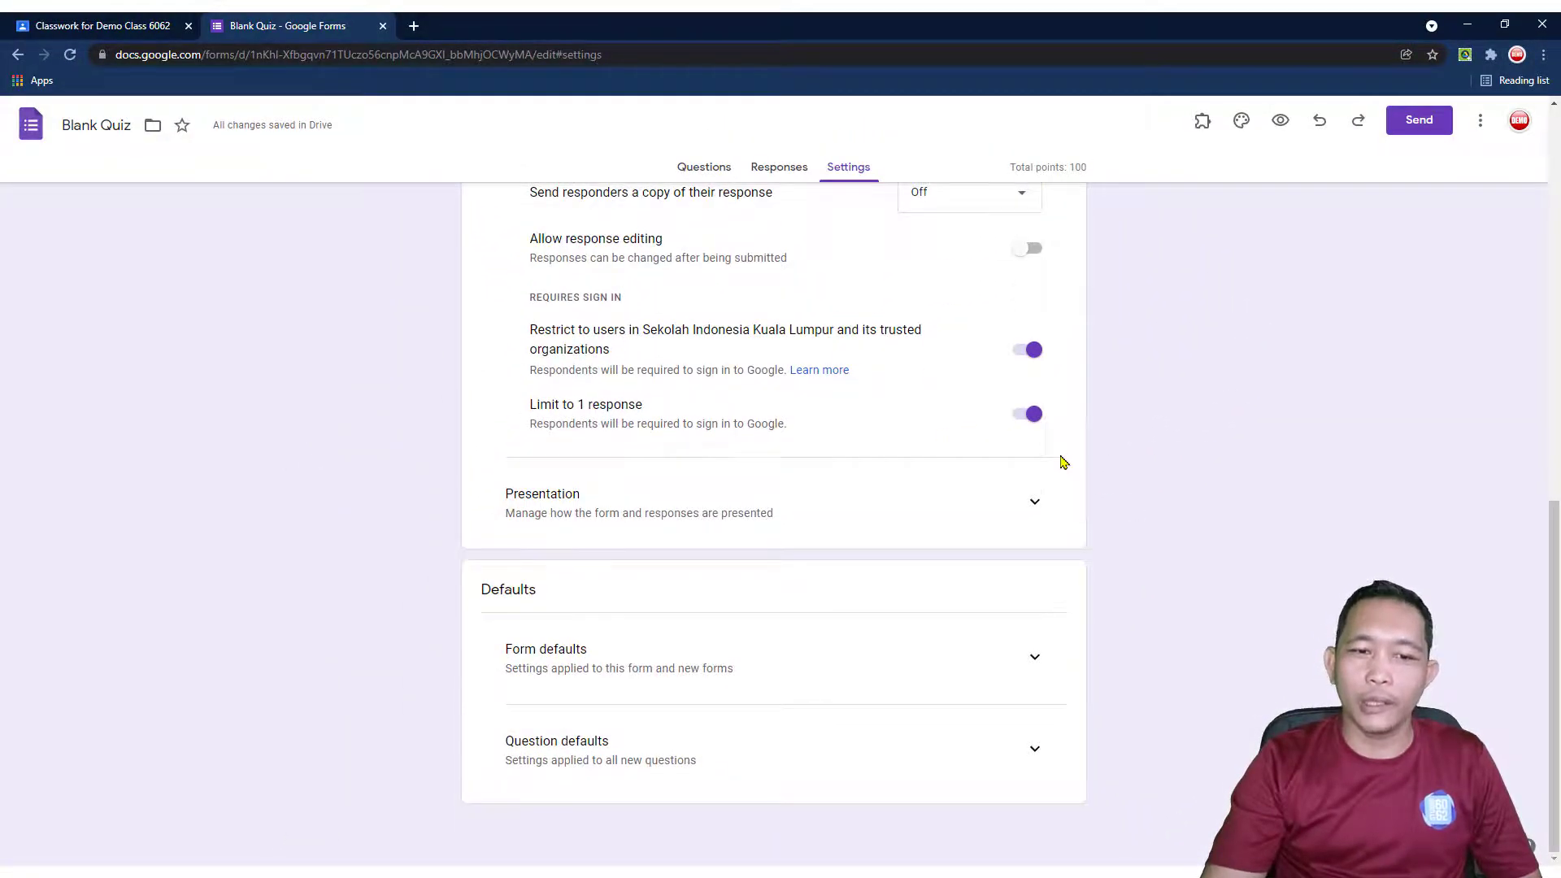
Return to the quiz's questions and go back to the Demo Class 6062 classwork page
{"action": "scroll", "coordinate": [1059, 461], "scroll_direction": "up", "scroll_amount": 10}
{"action": "left_click", "coordinate": [703, 171]}
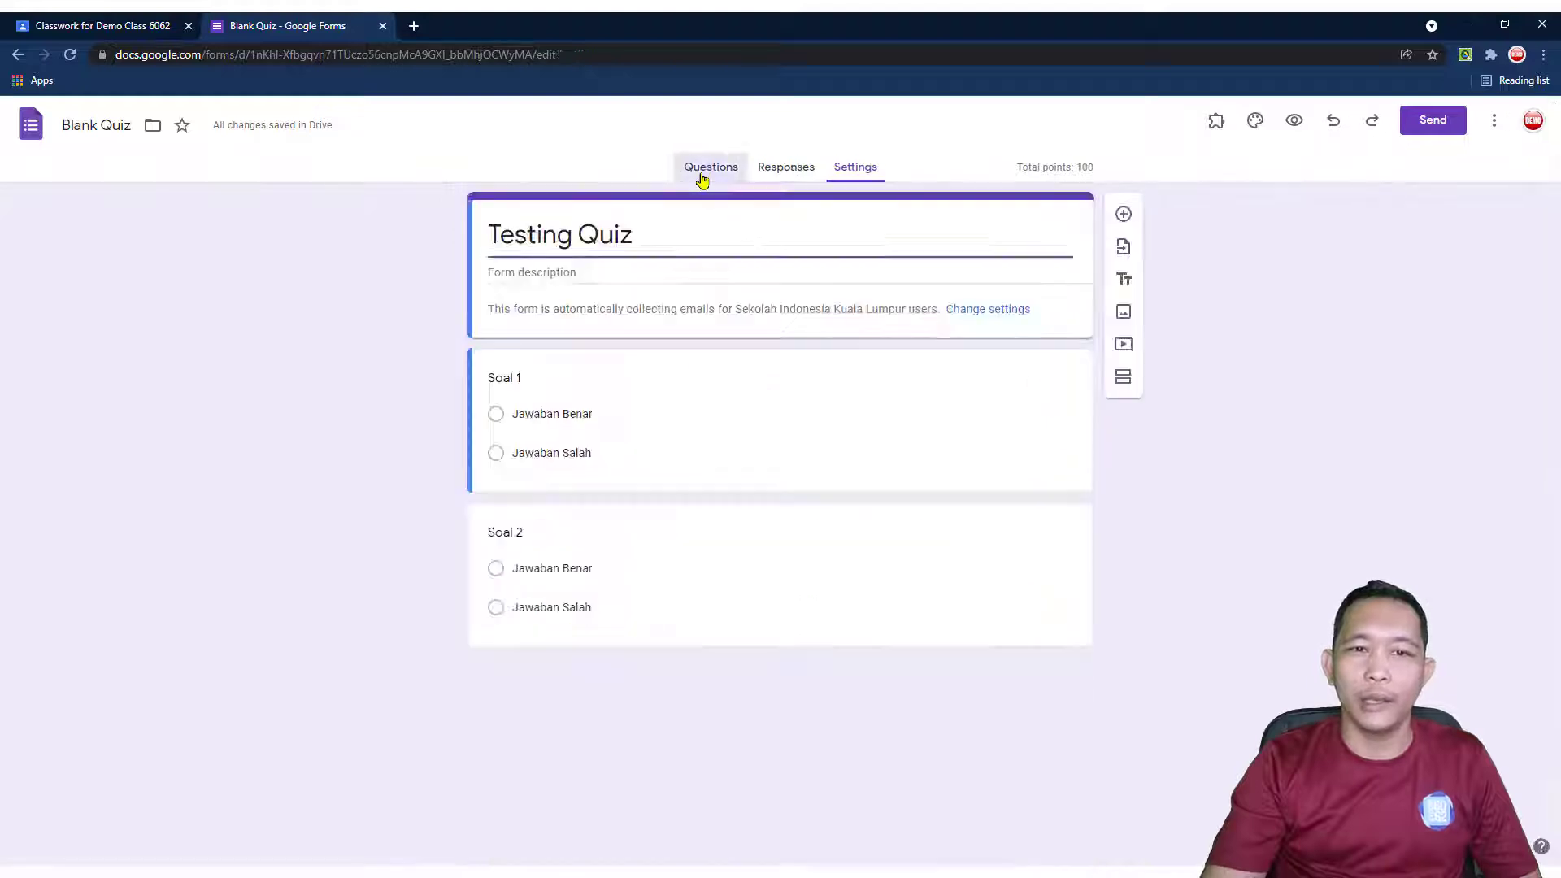
{"action": "left_click", "coordinate": [161, 30]}
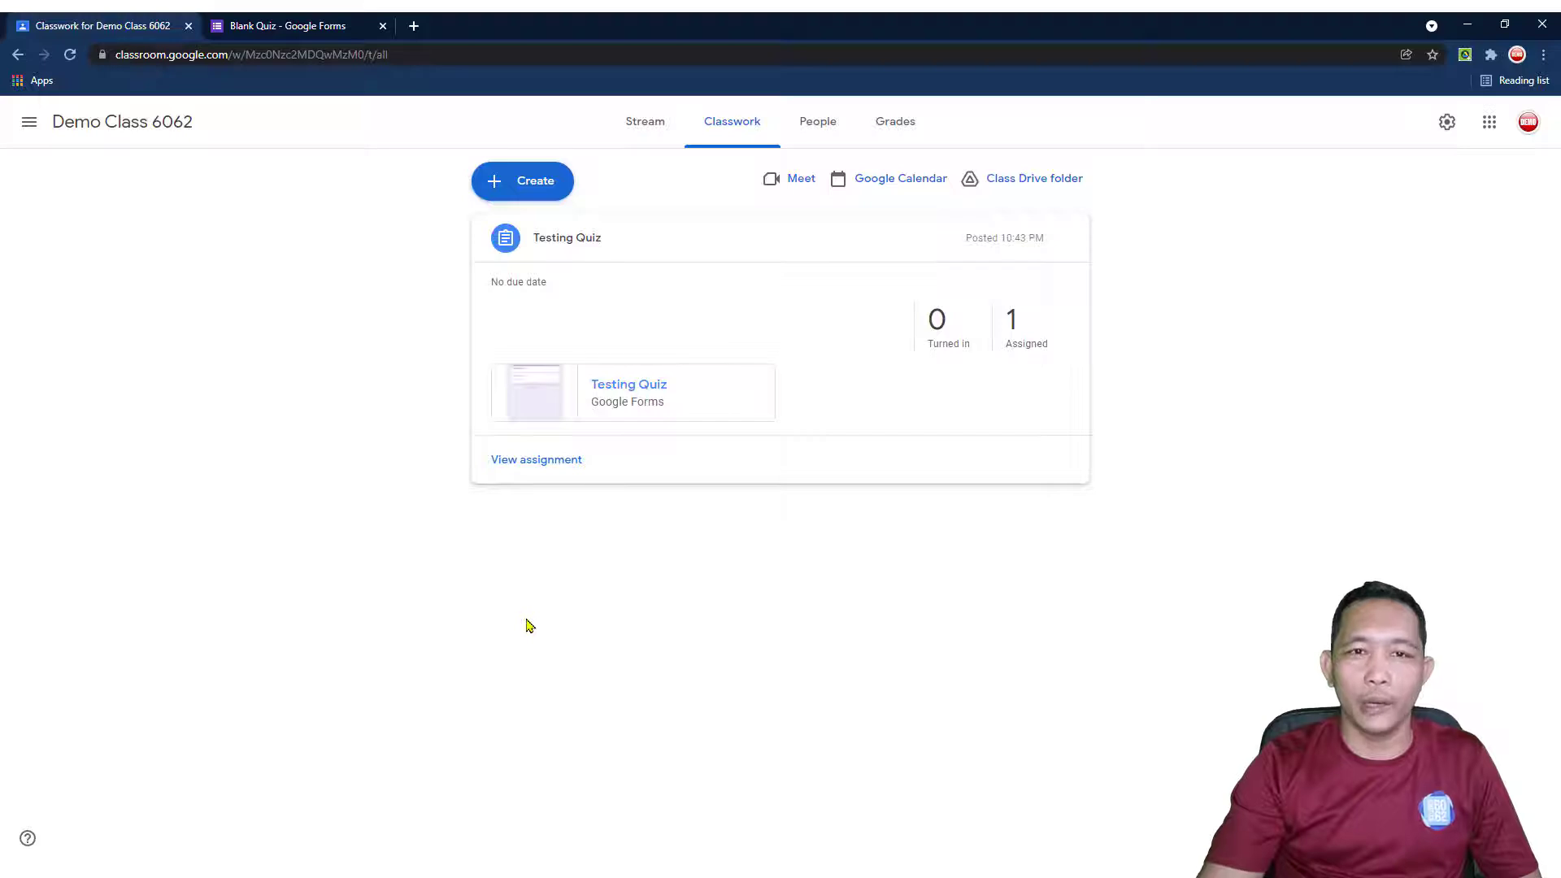
Arrange the student's and the teacher's Demo Class 6062 browser windows side by side
{"action": "key", "text": "alt+Tab"}
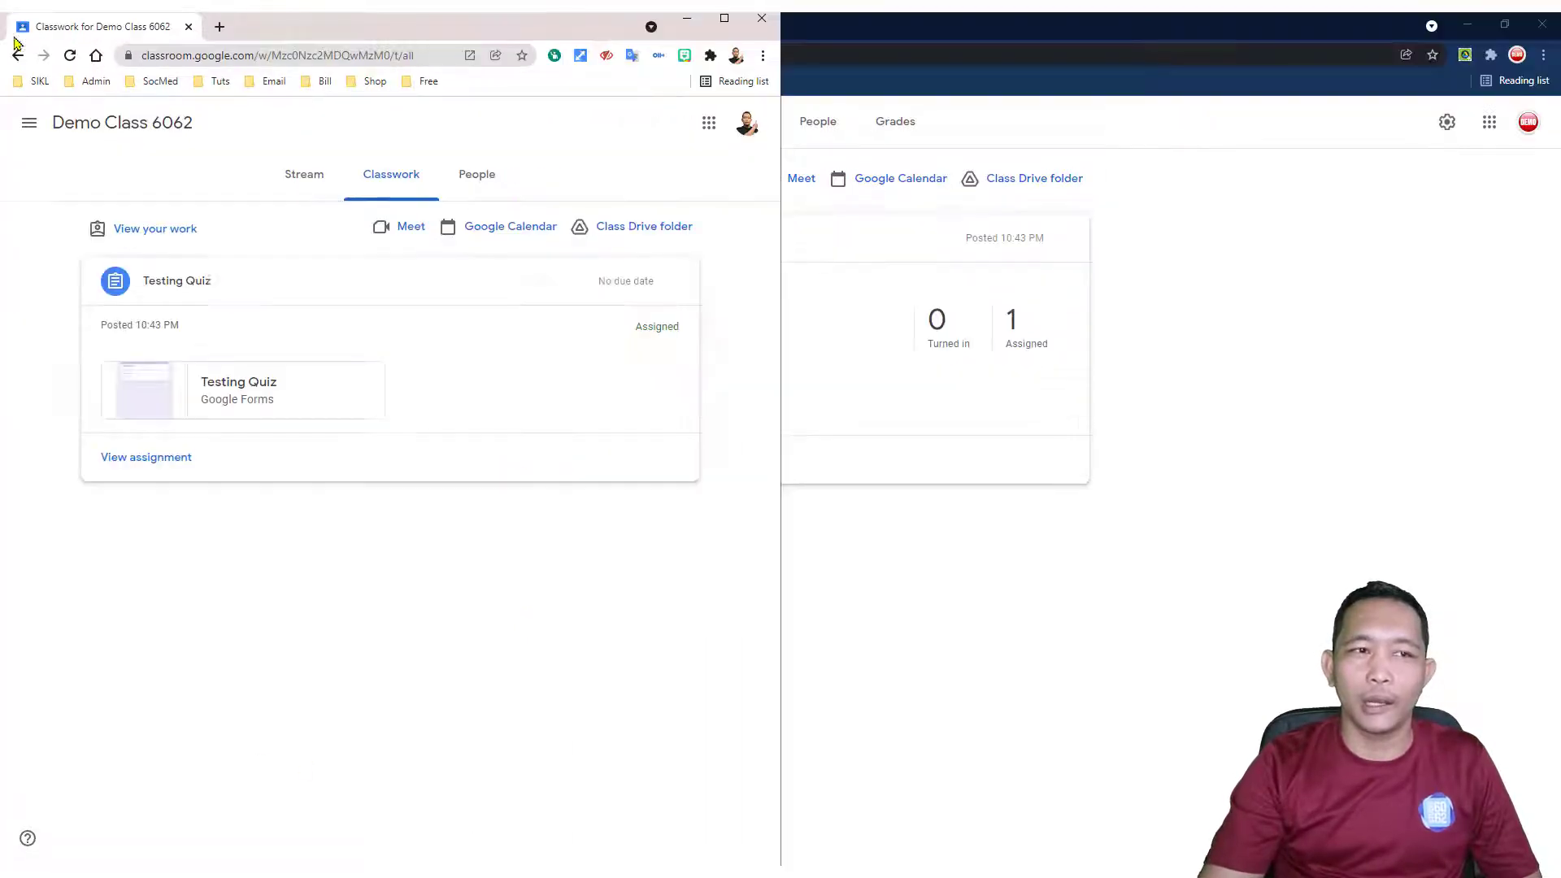
{"action": "key", "text": "super+Up"}
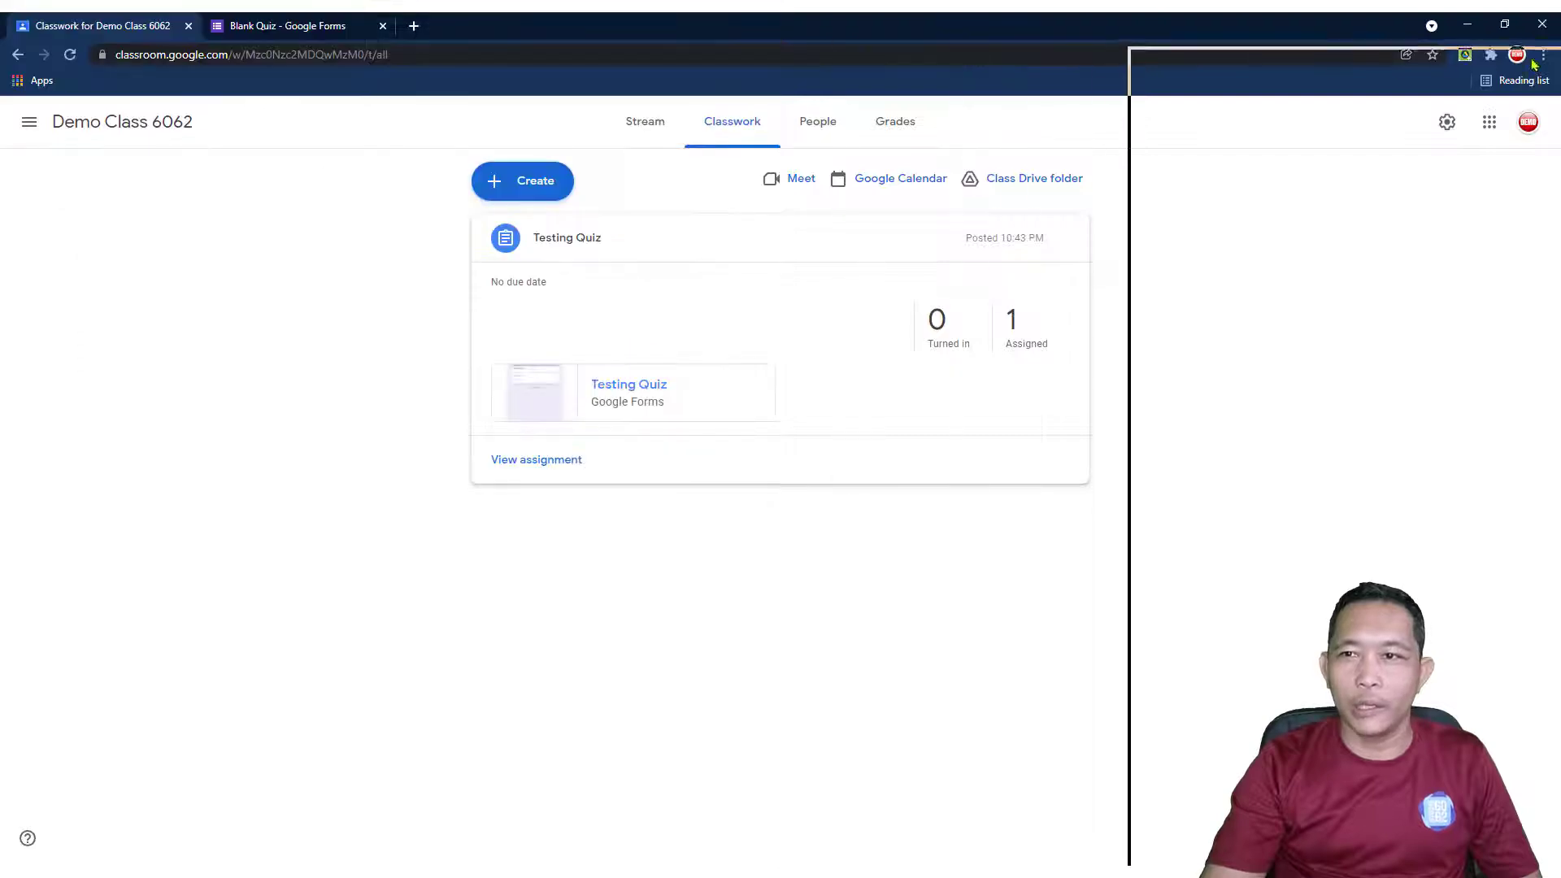
{"action": "left_click_drag", "start_coordinate": [1288, 36], "coordinate": [1387, 87]}
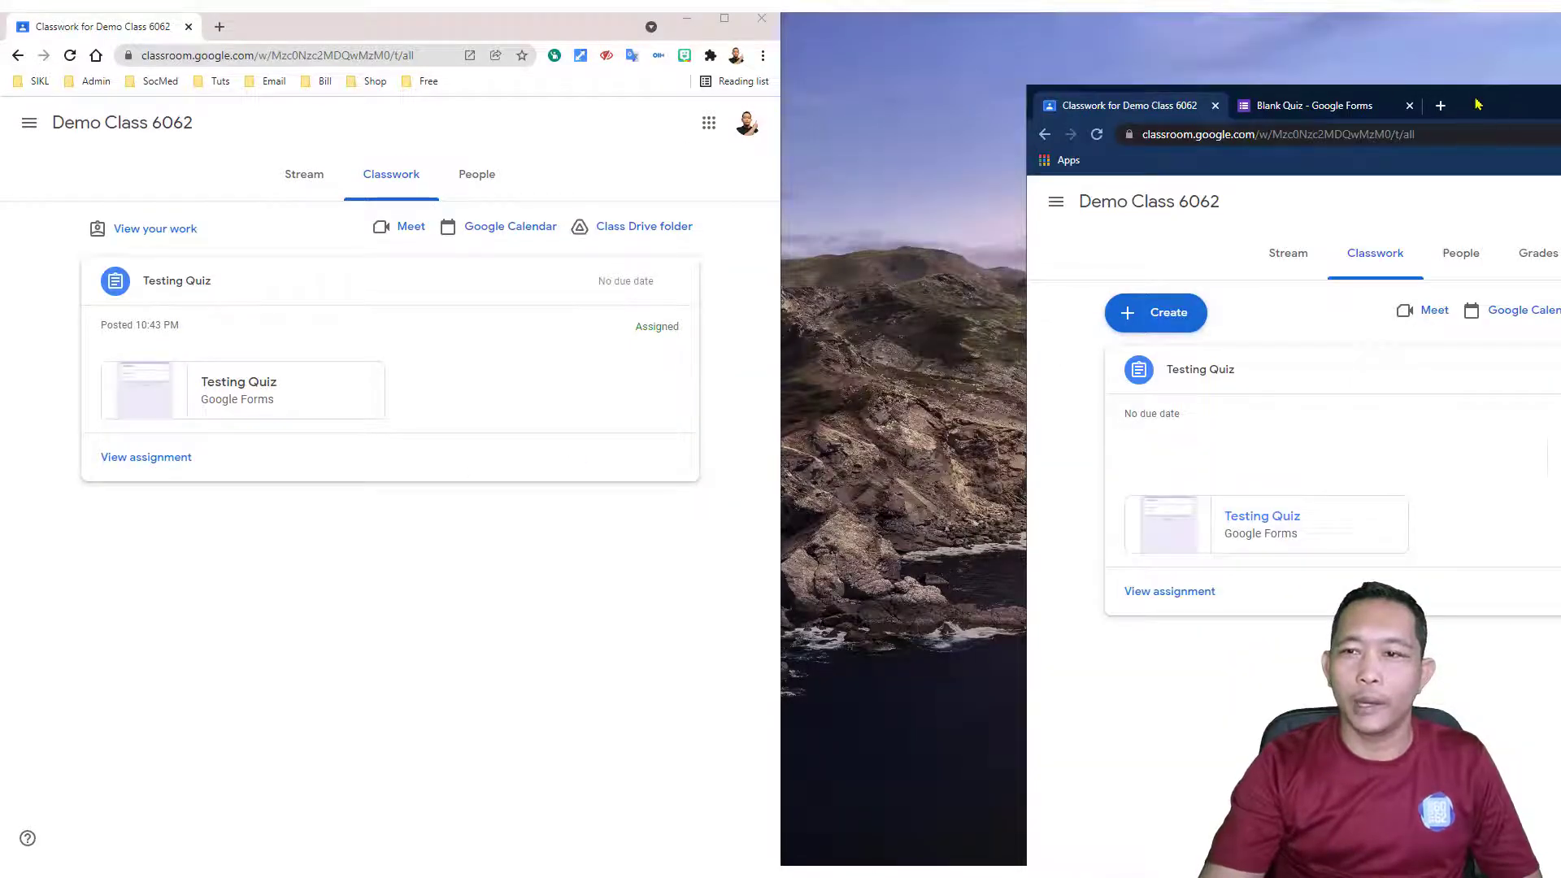
{"action": "left_click_drag", "start_coordinate": [1482, 99], "coordinate": [1557, 102]}
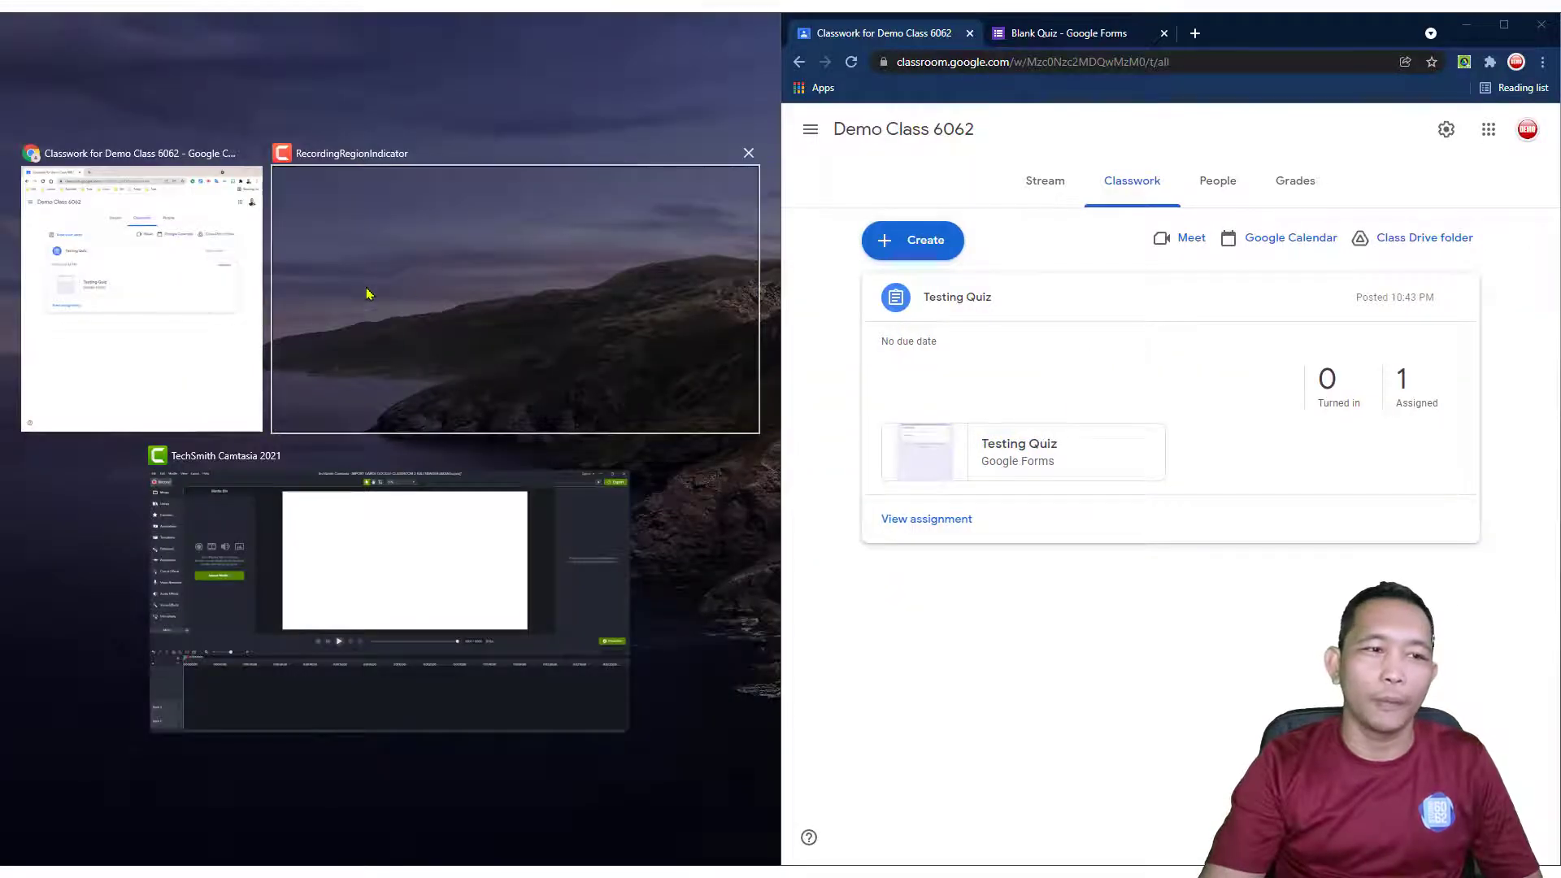
{"action": "left_click", "coordinate": [188, 283]}
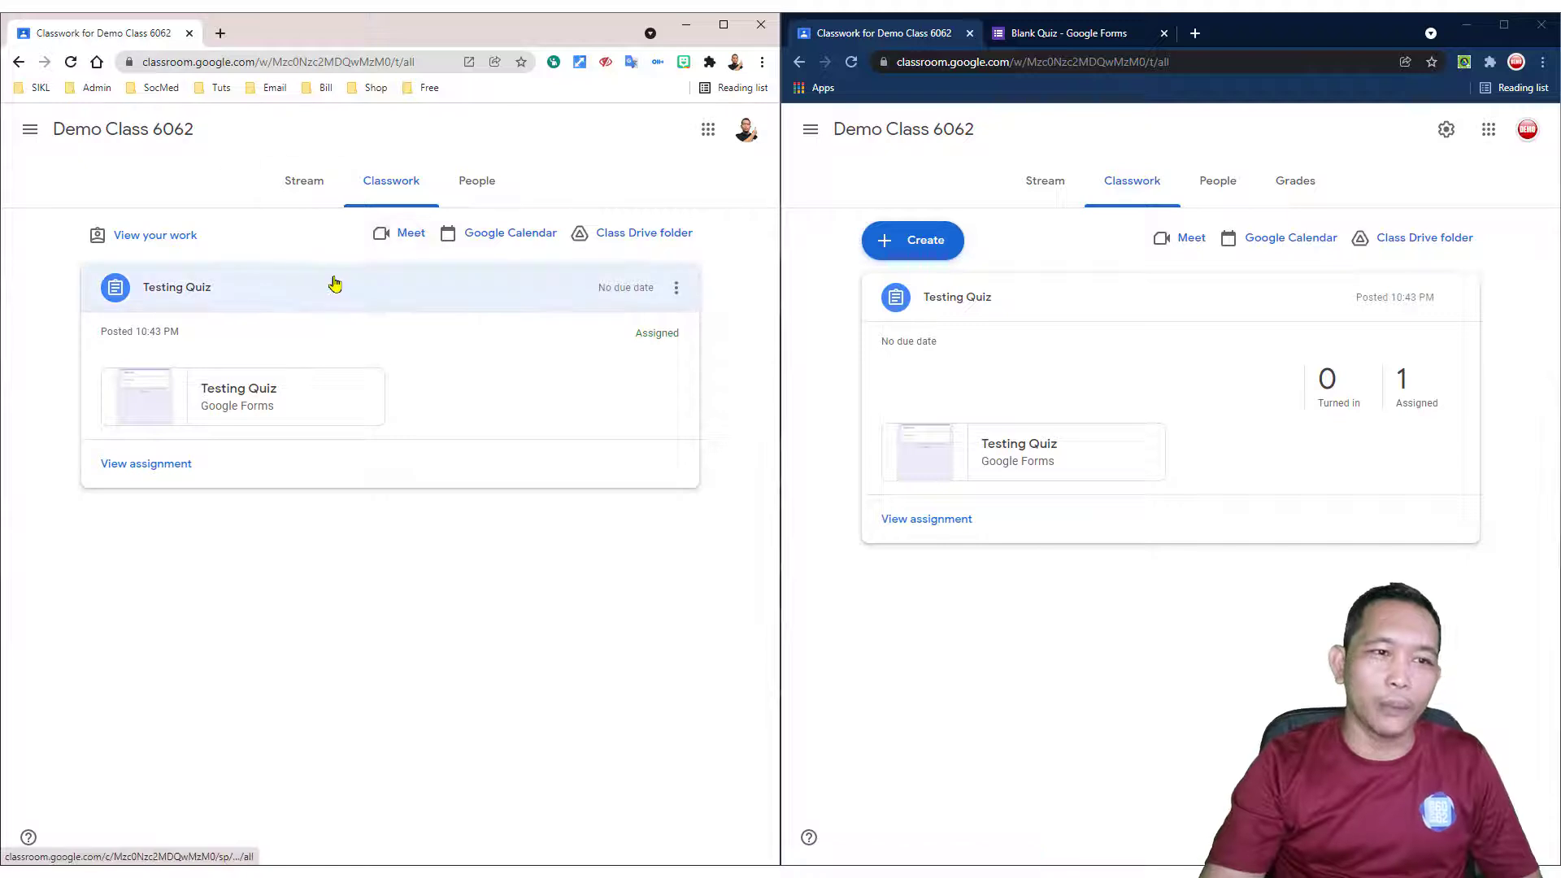
Check the class stream in the student's window for the Testing Quiz post and return to Classwork
{"action": "left_click", "coordinate": [304, 182]}
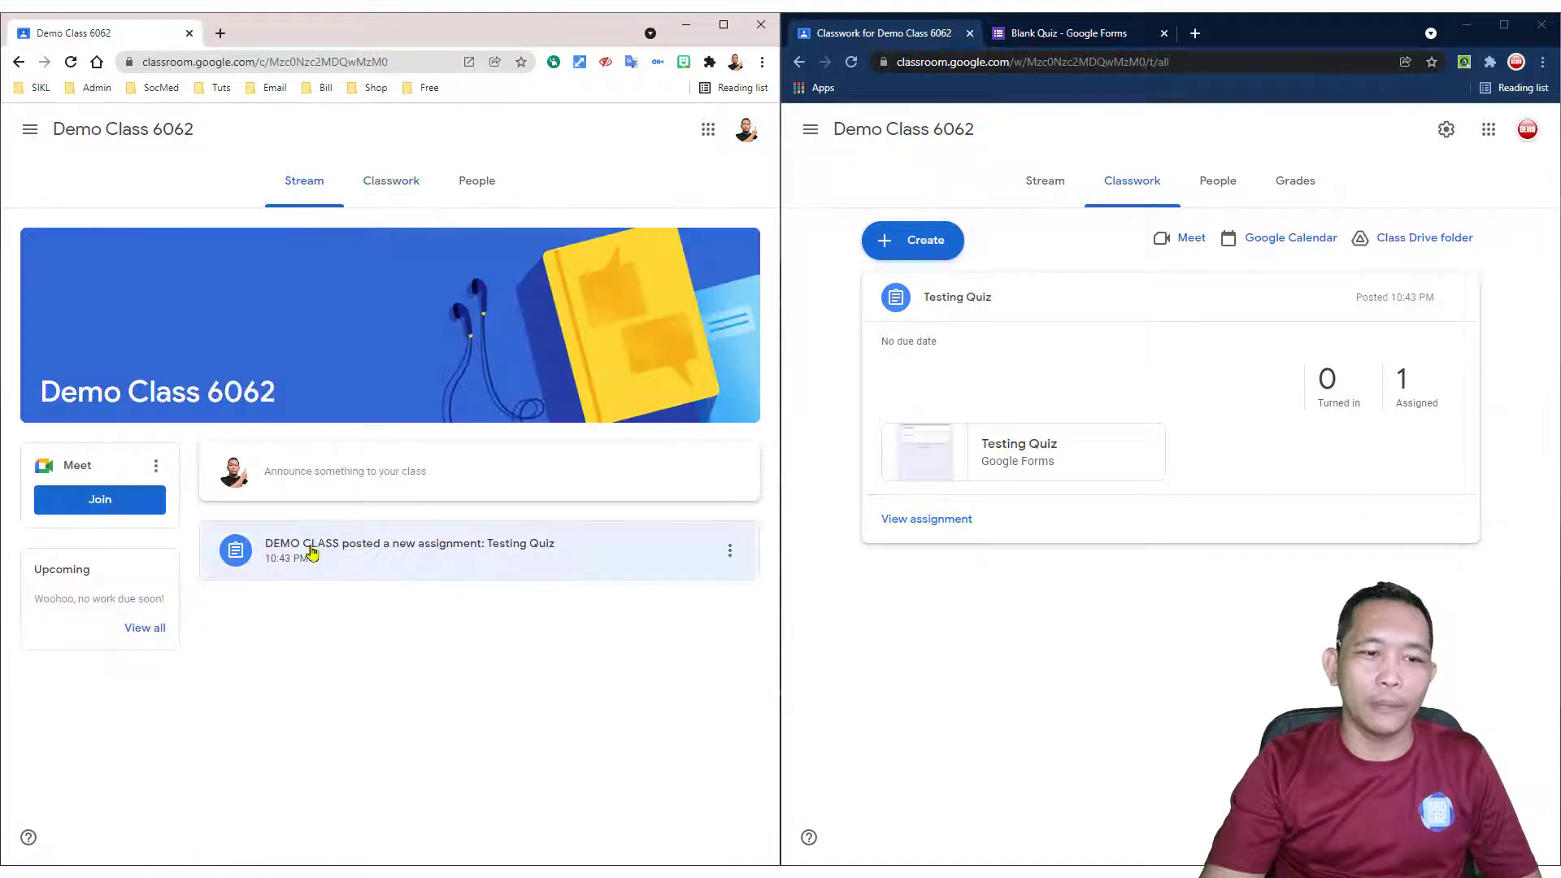
{"action": "left_click", "coordinate": [379, 181]}
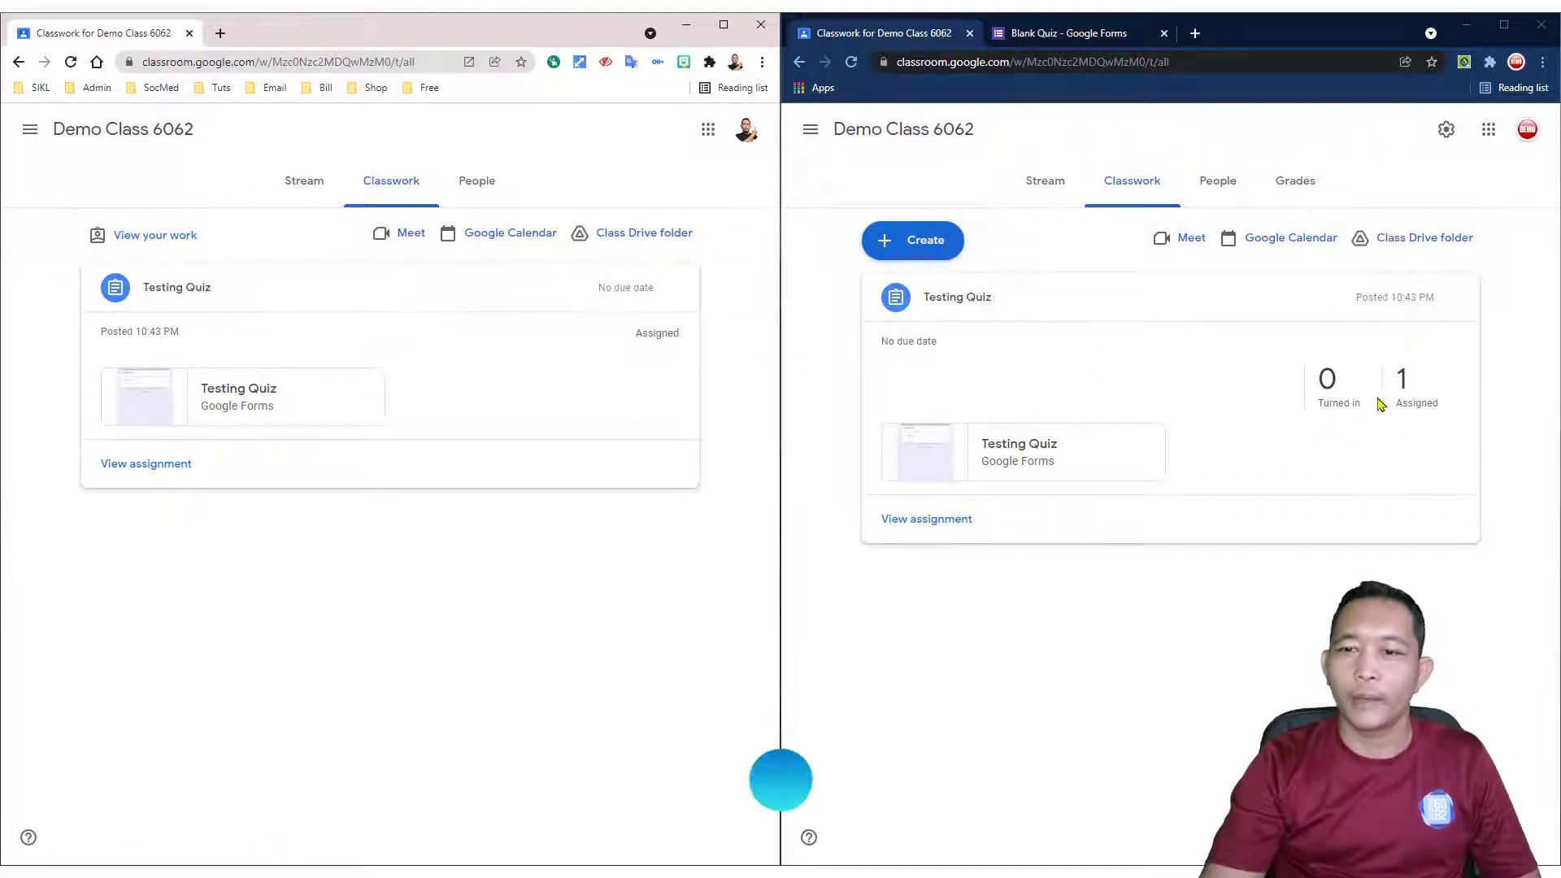
Review the quiz's respondent and Responses settings in the teacher's window and return to the classwork page
{"action": "left_click", "coordinate": [1065, 33]}
{"action": "left_click", "coordinate": [1245, 176]}
{"action": "scroll", "coordinate": [1252, 529], "scroll_direction": "down", "scroll_amount": 5}
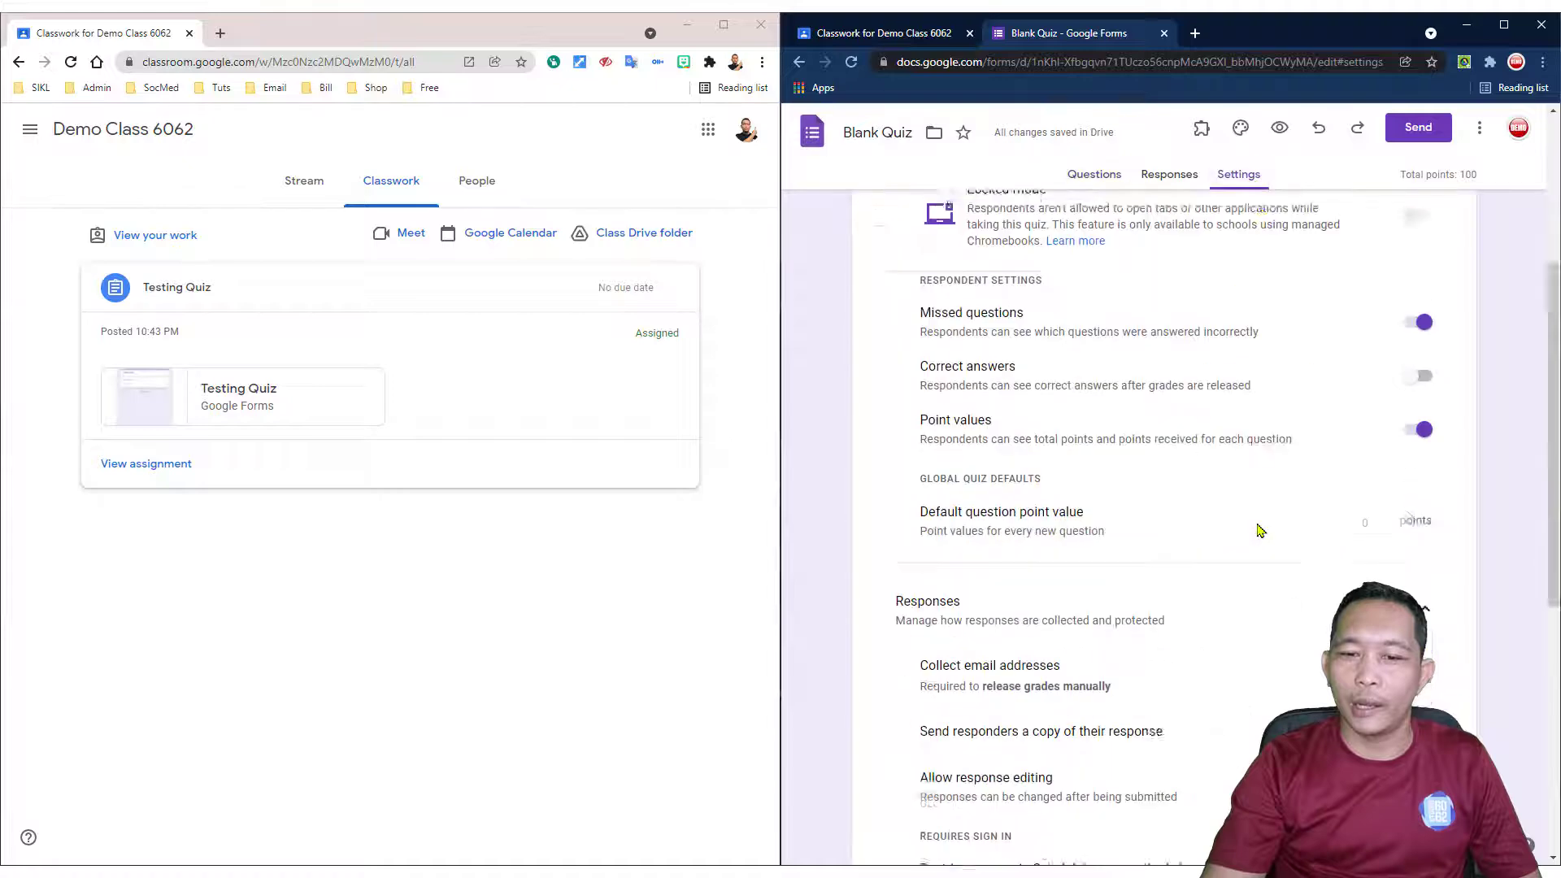
{"action": "scroll", "coordinate": [1049, 478], "scroll_direction": "down", "scroll_amount": 3}
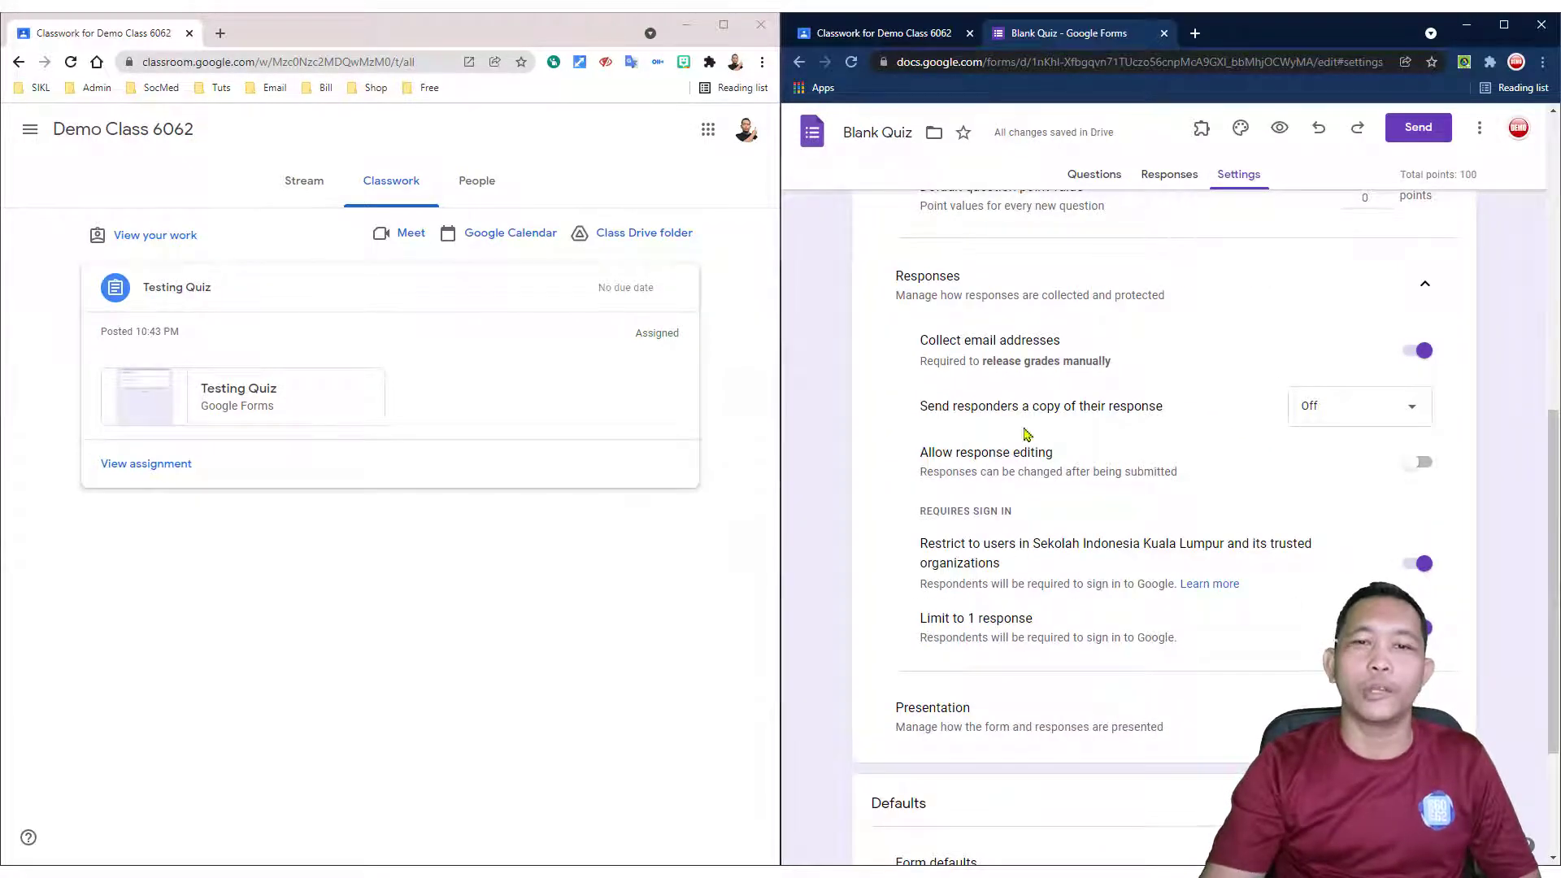
{"action": "left_click", "coordinate": [908, 42]}
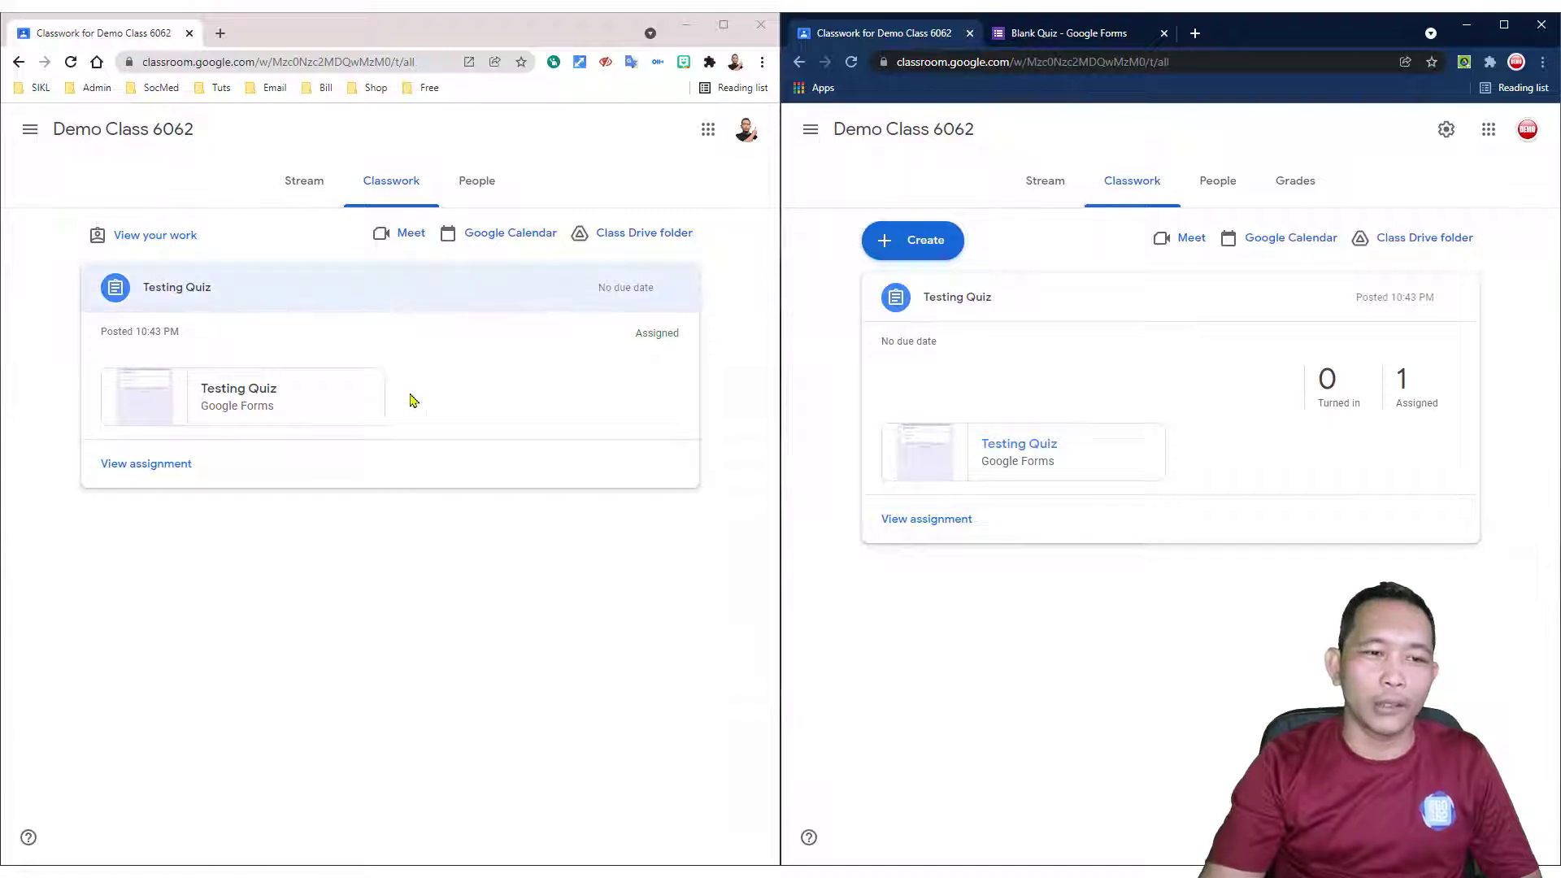
Open the Testing Quiz as the student, answer Soal 1 and Soal 2 with "Jawaban Benar" and submit it
{"action": "left_click", "coordinate": [227, 393]}
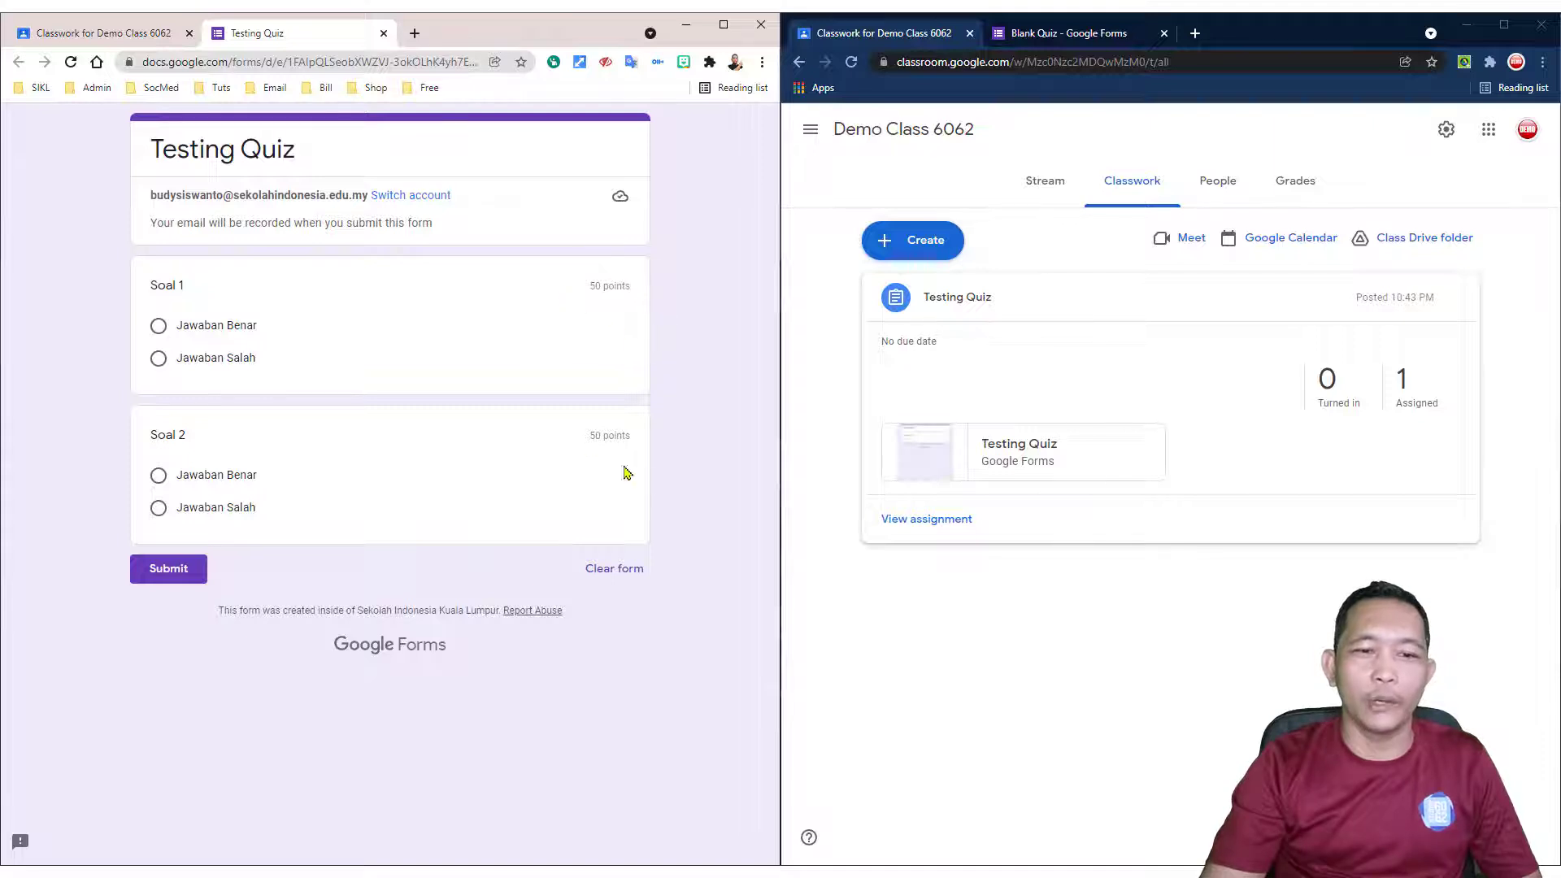
{"action": "left_click", "coordinate": [159, 326]}
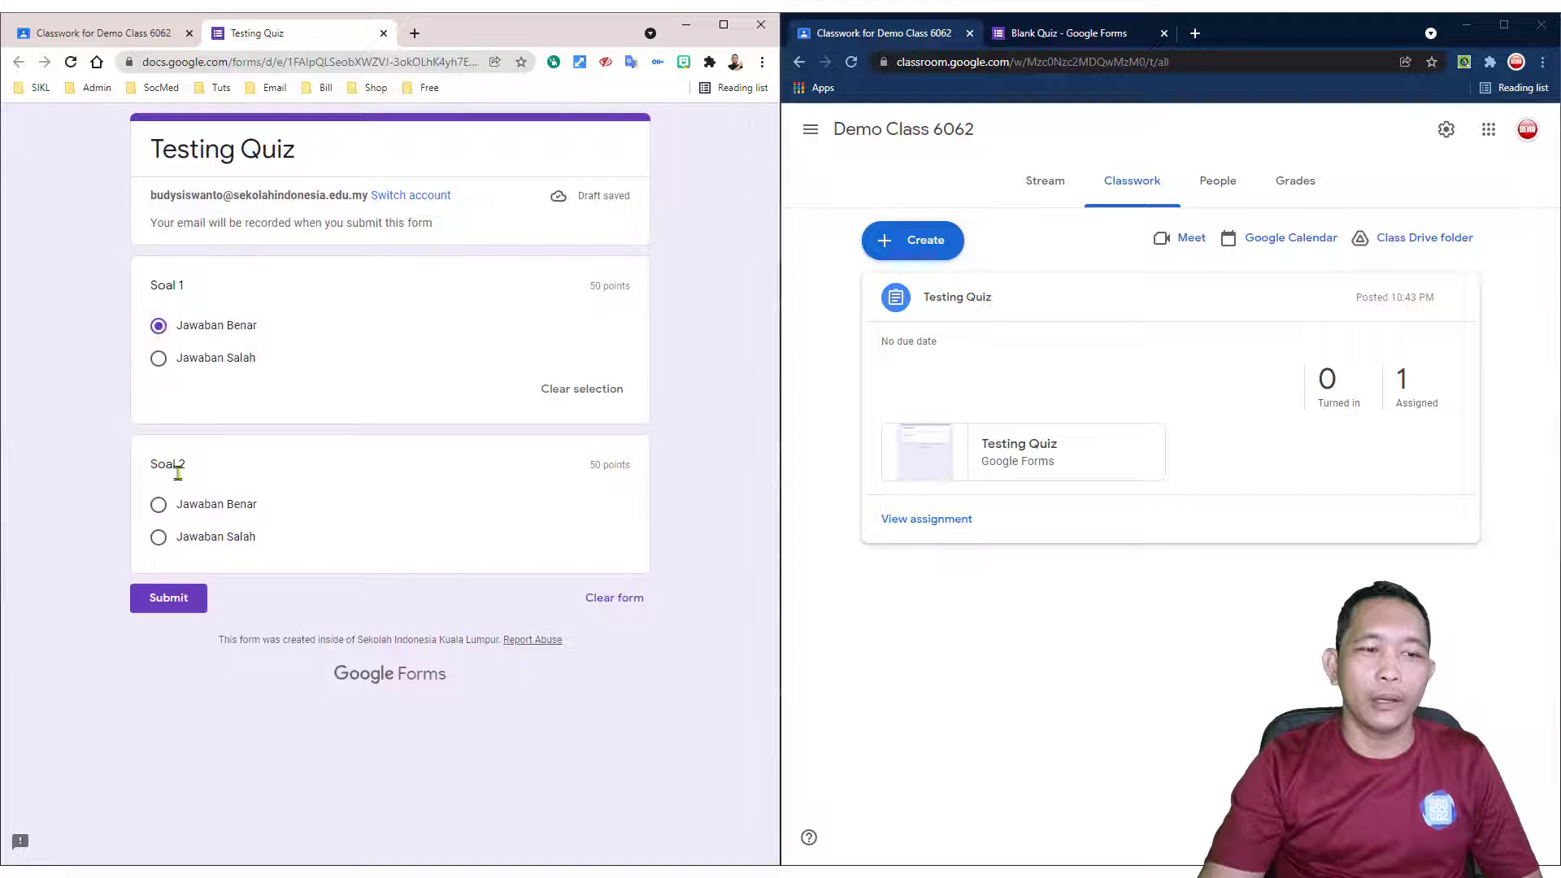
{"action": "left_click", "coordinate": [159, 505]}
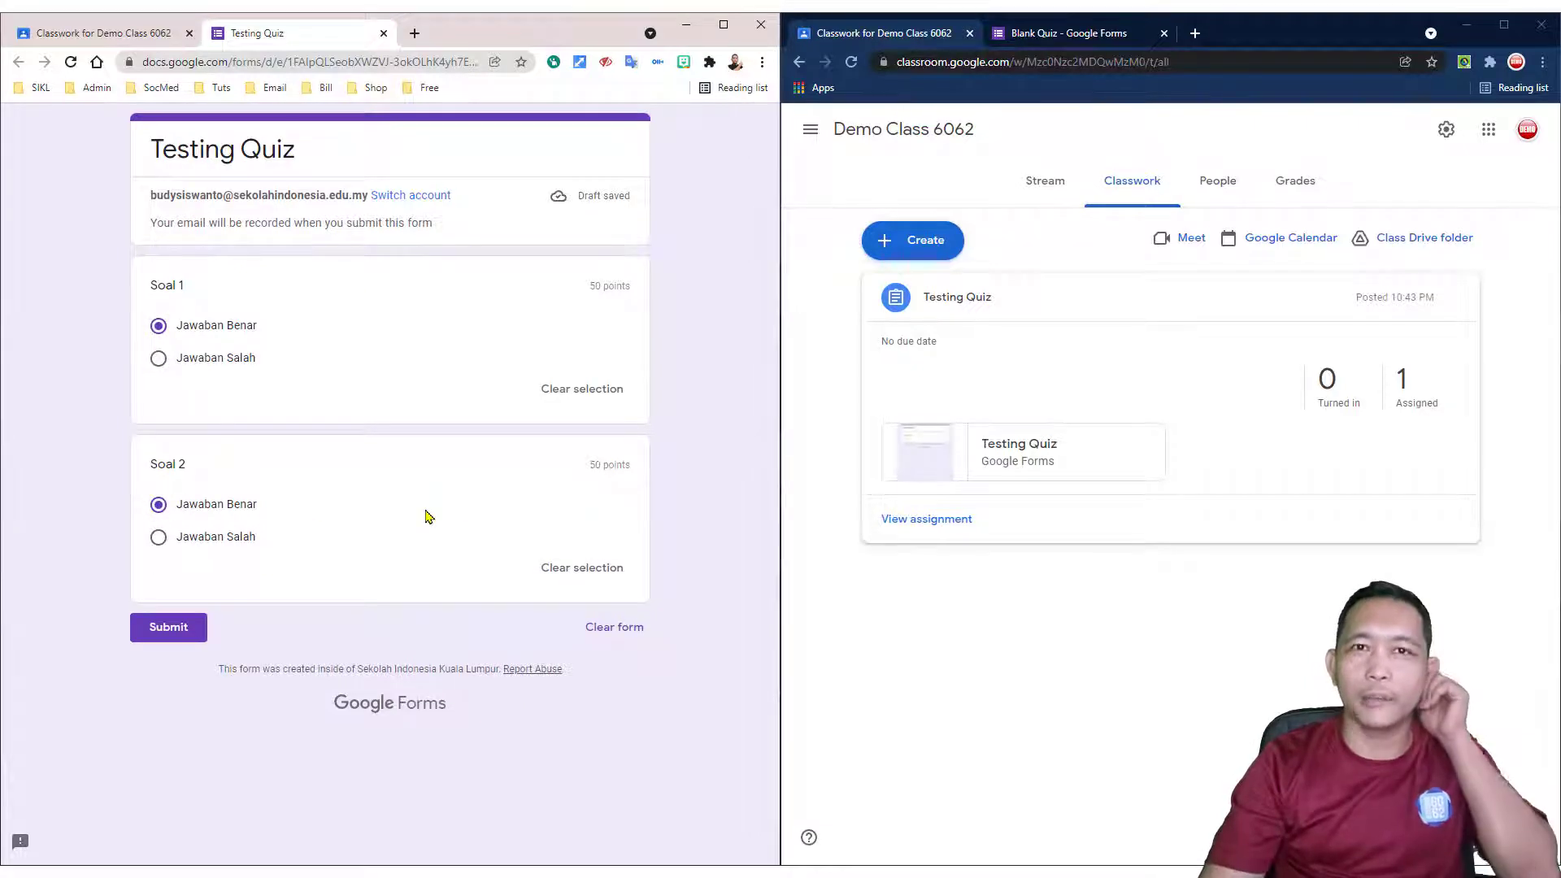
{"action": "left_click", "coordinate": [184, 633]}
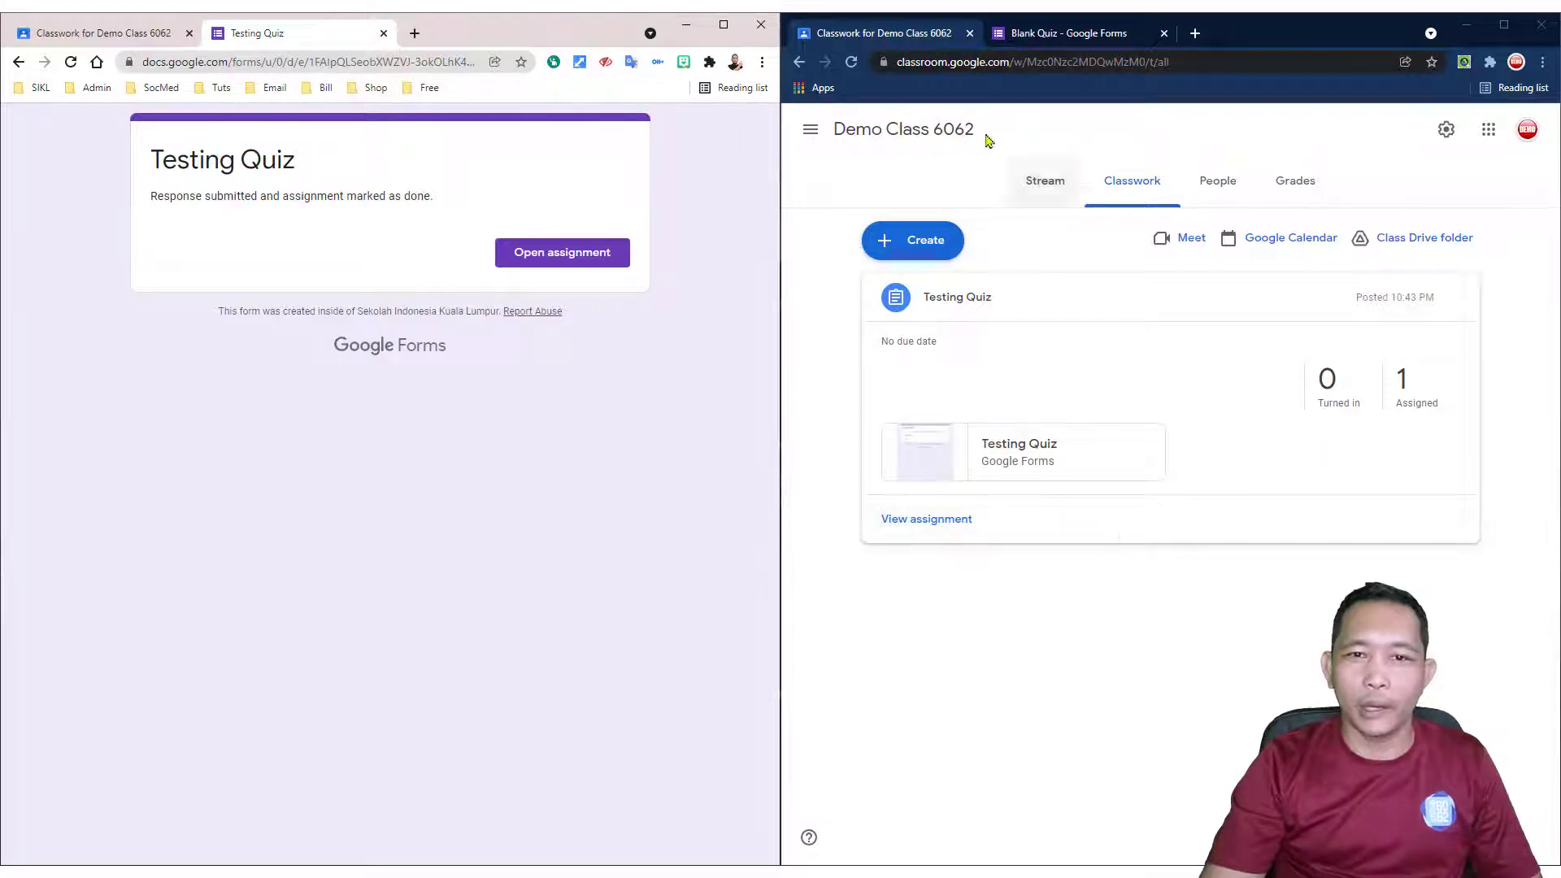
Reload the teacher's classwork page and check the class gradebook for the student's Testing Quiz grade
{"action": "left_click", "coordinate": [851, 62]}
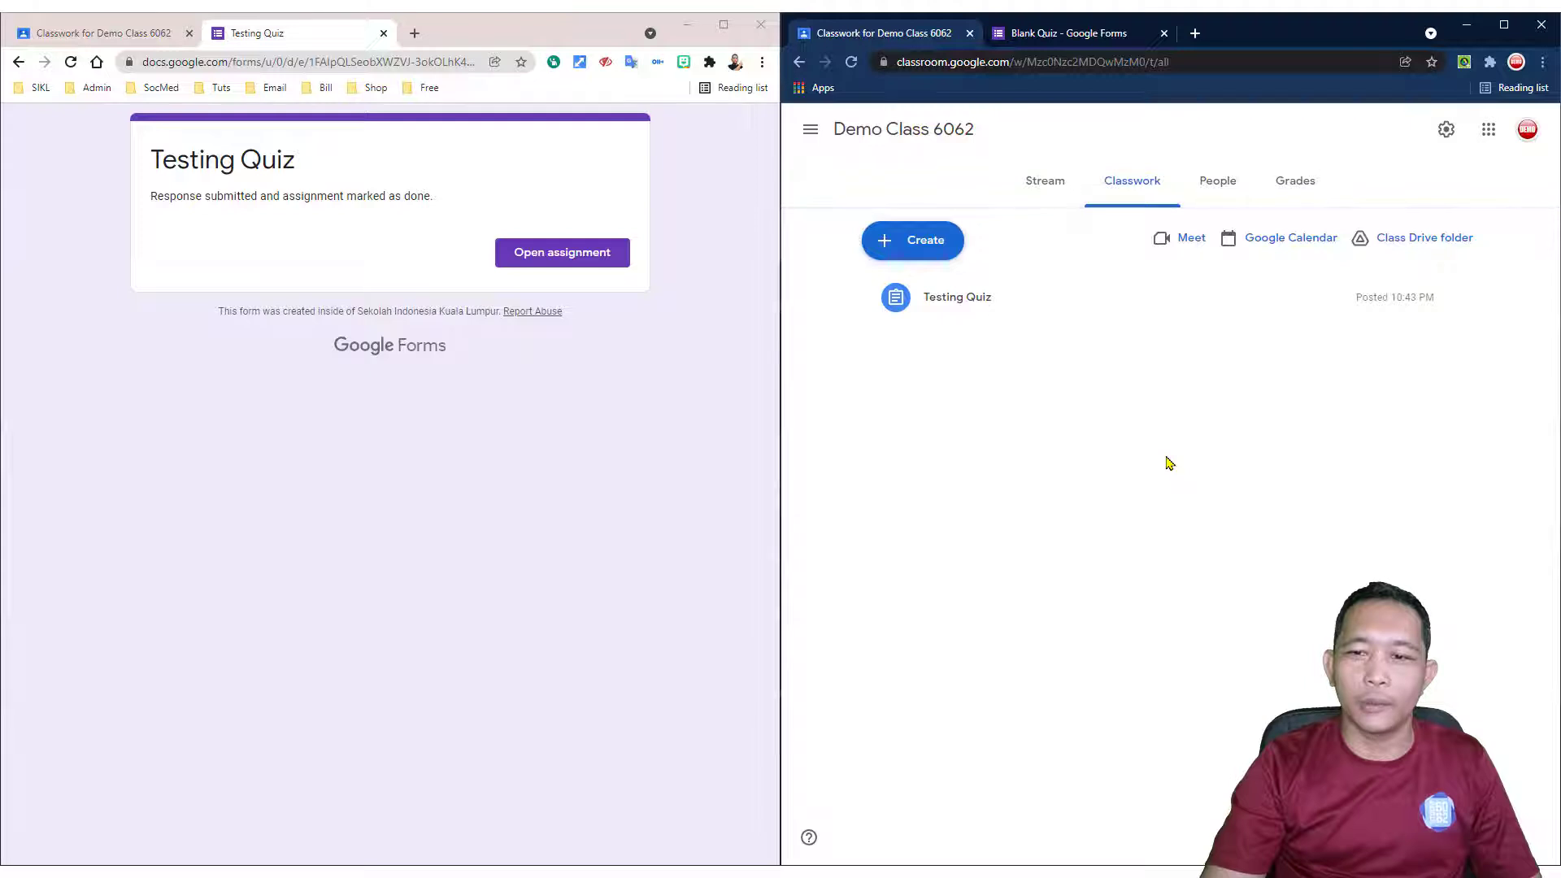
{"action": "left_click", "coordinate": [1295, 180]}
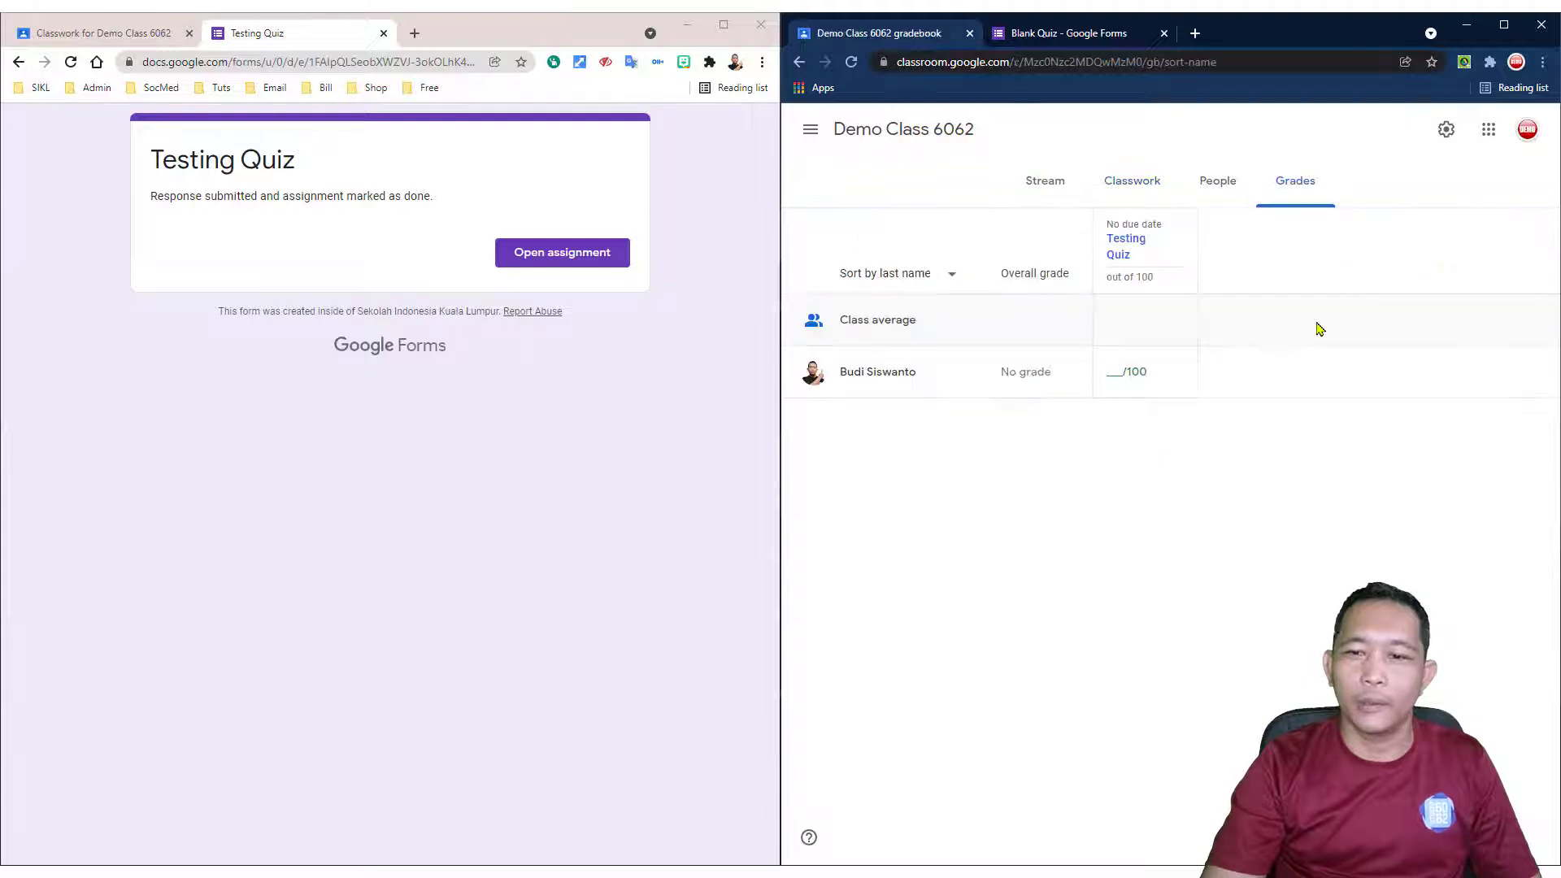
{"action": "left_click", "coordinate": [1133, 182]}
{"action": "left_click", "coordinate": [1041, 180]}
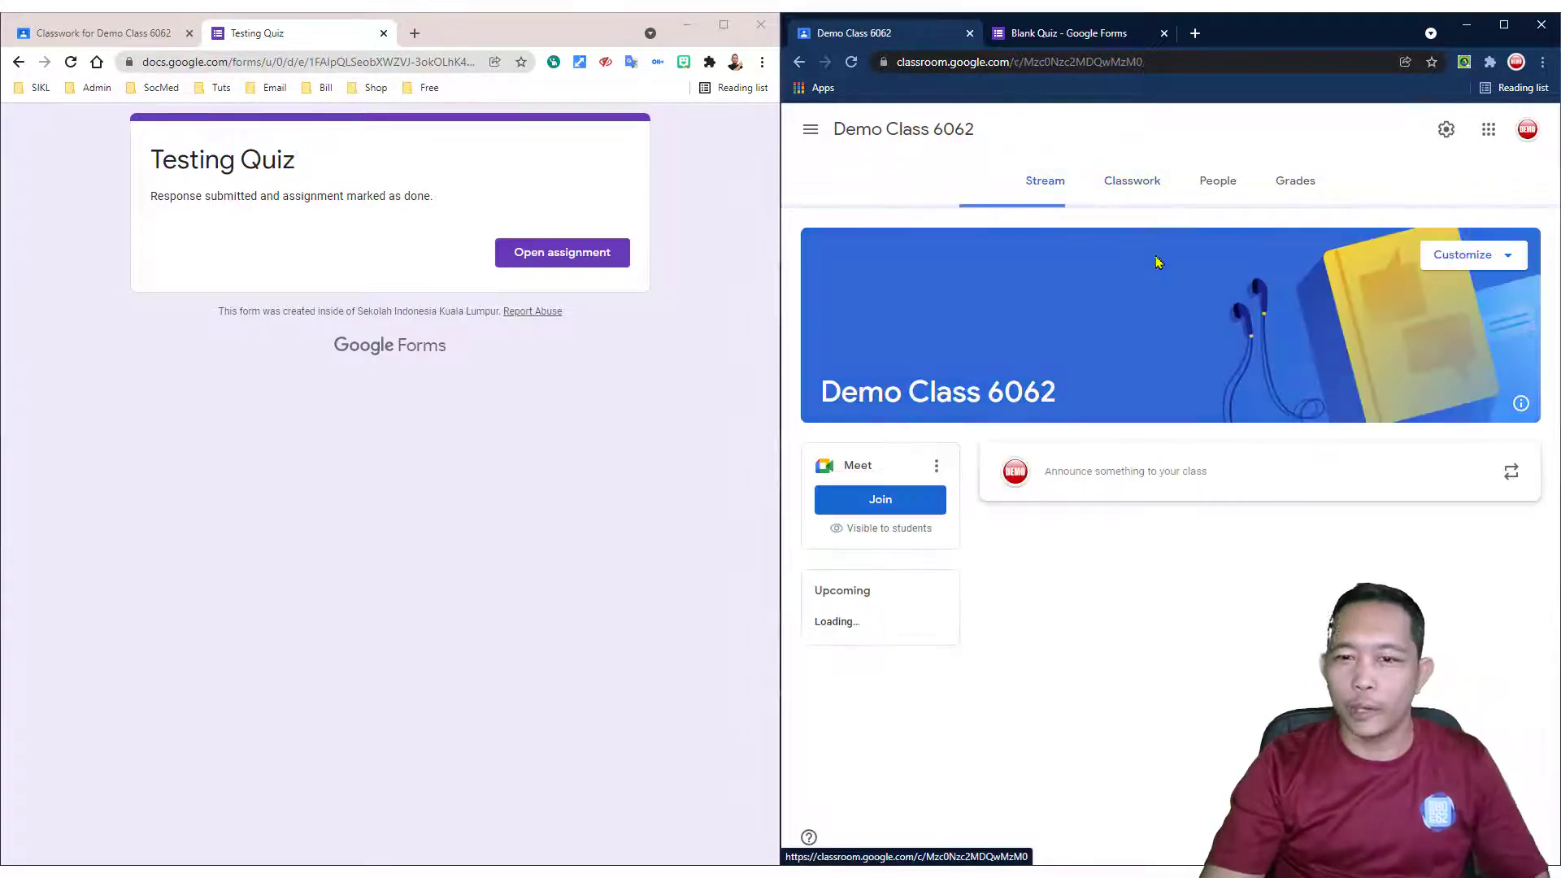
{"action": "left_click", "coordinate": [1218, 180]}
{"action": "left_click", "coordinate": [1295, 181]}
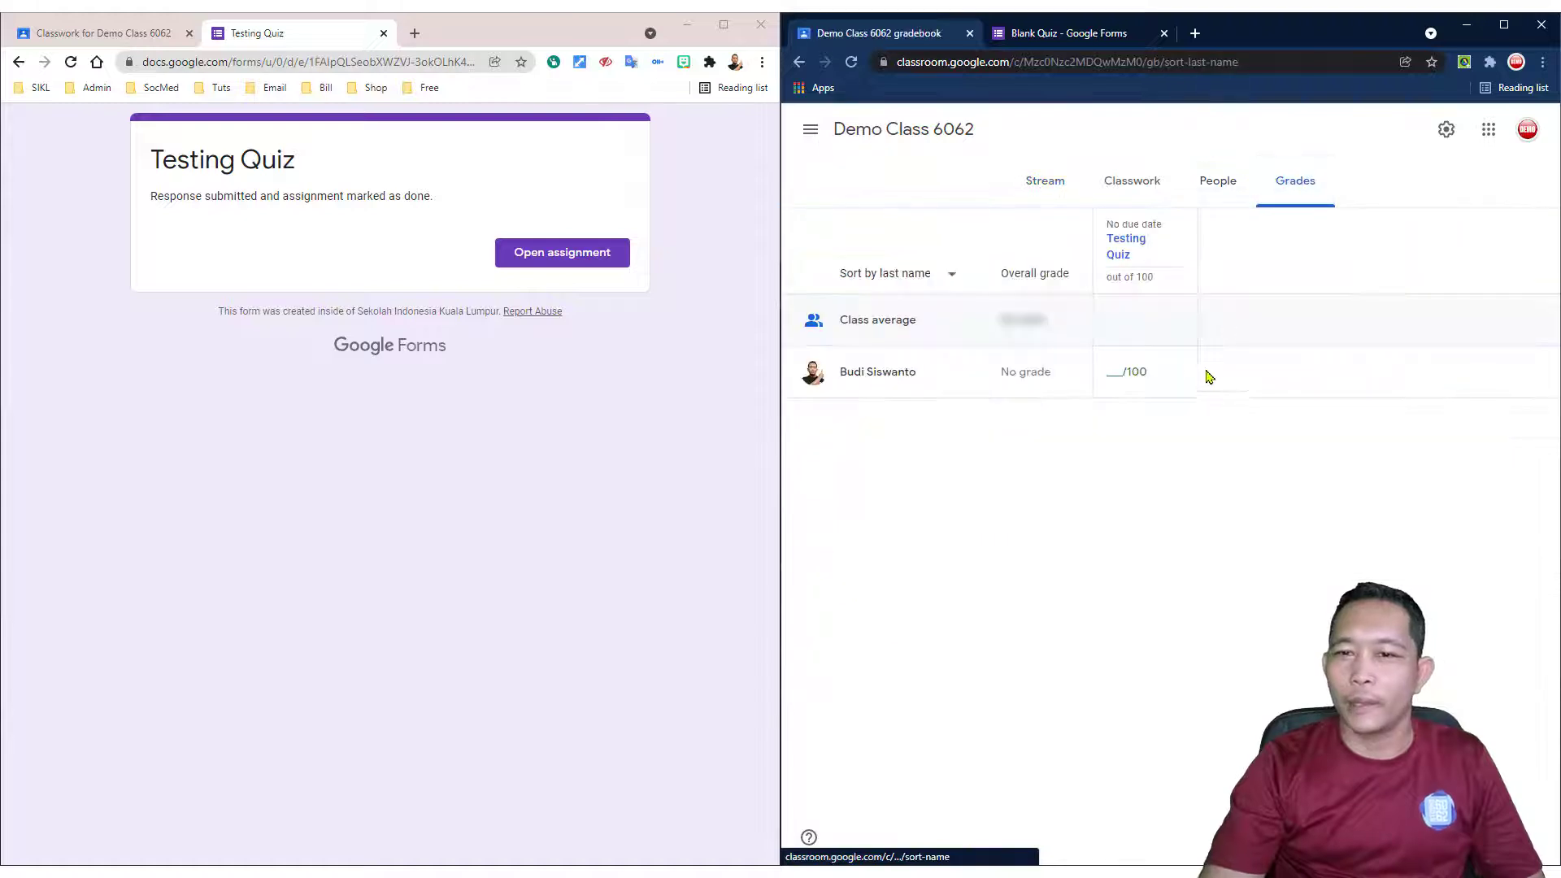
Close the submitted form in the student's window and try to open the Testing Quiz again from Classwork
{"action": "left_click", "coordinate": [383, 33]}
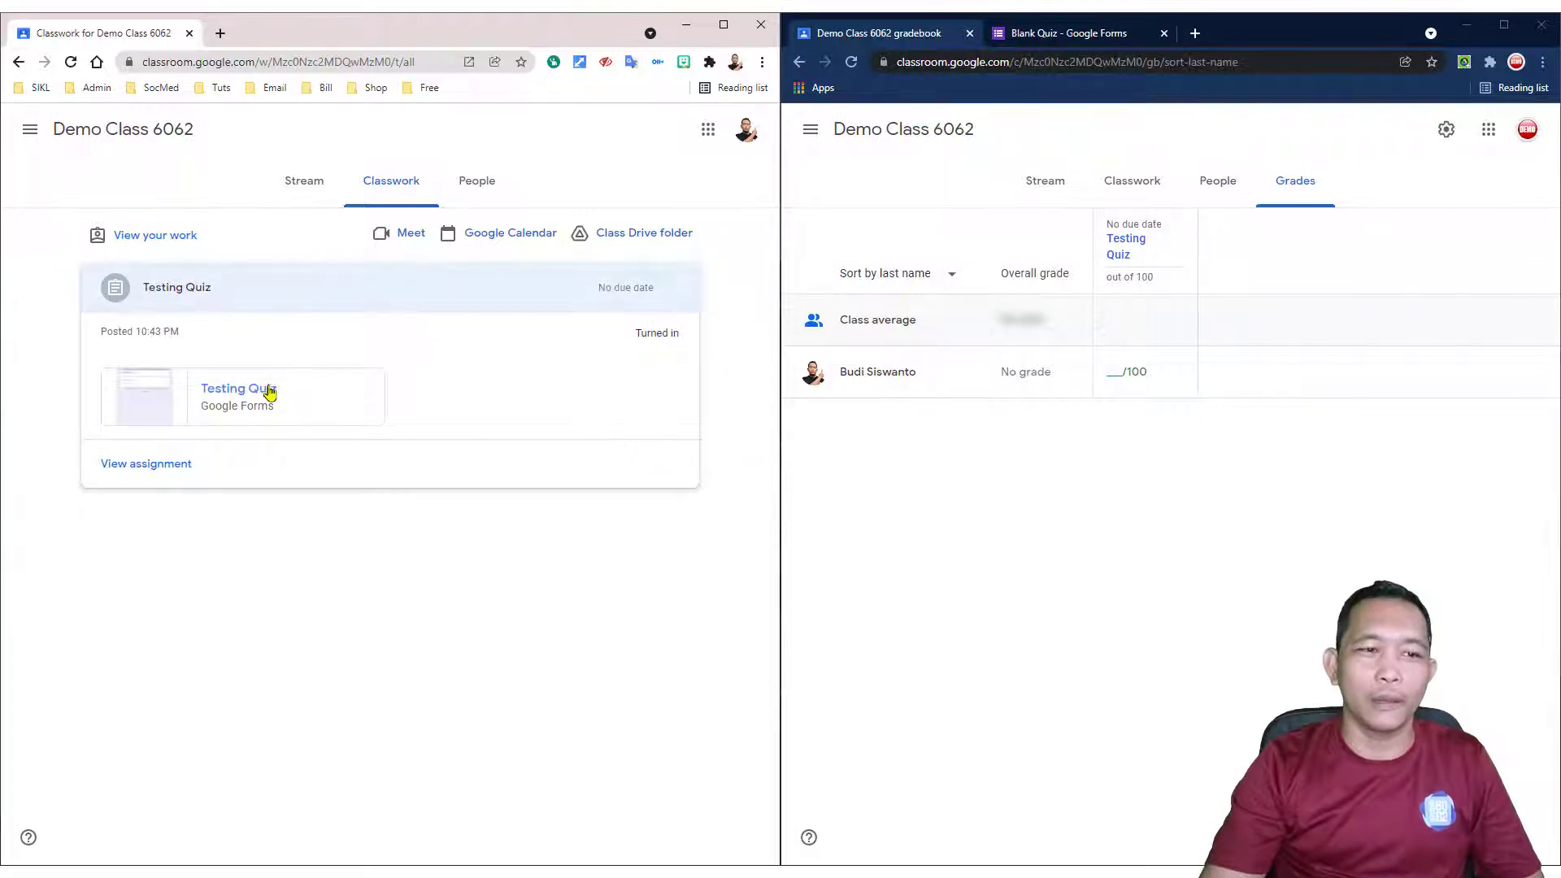
{"action": "left_click", "coordinate": [244, 389]}
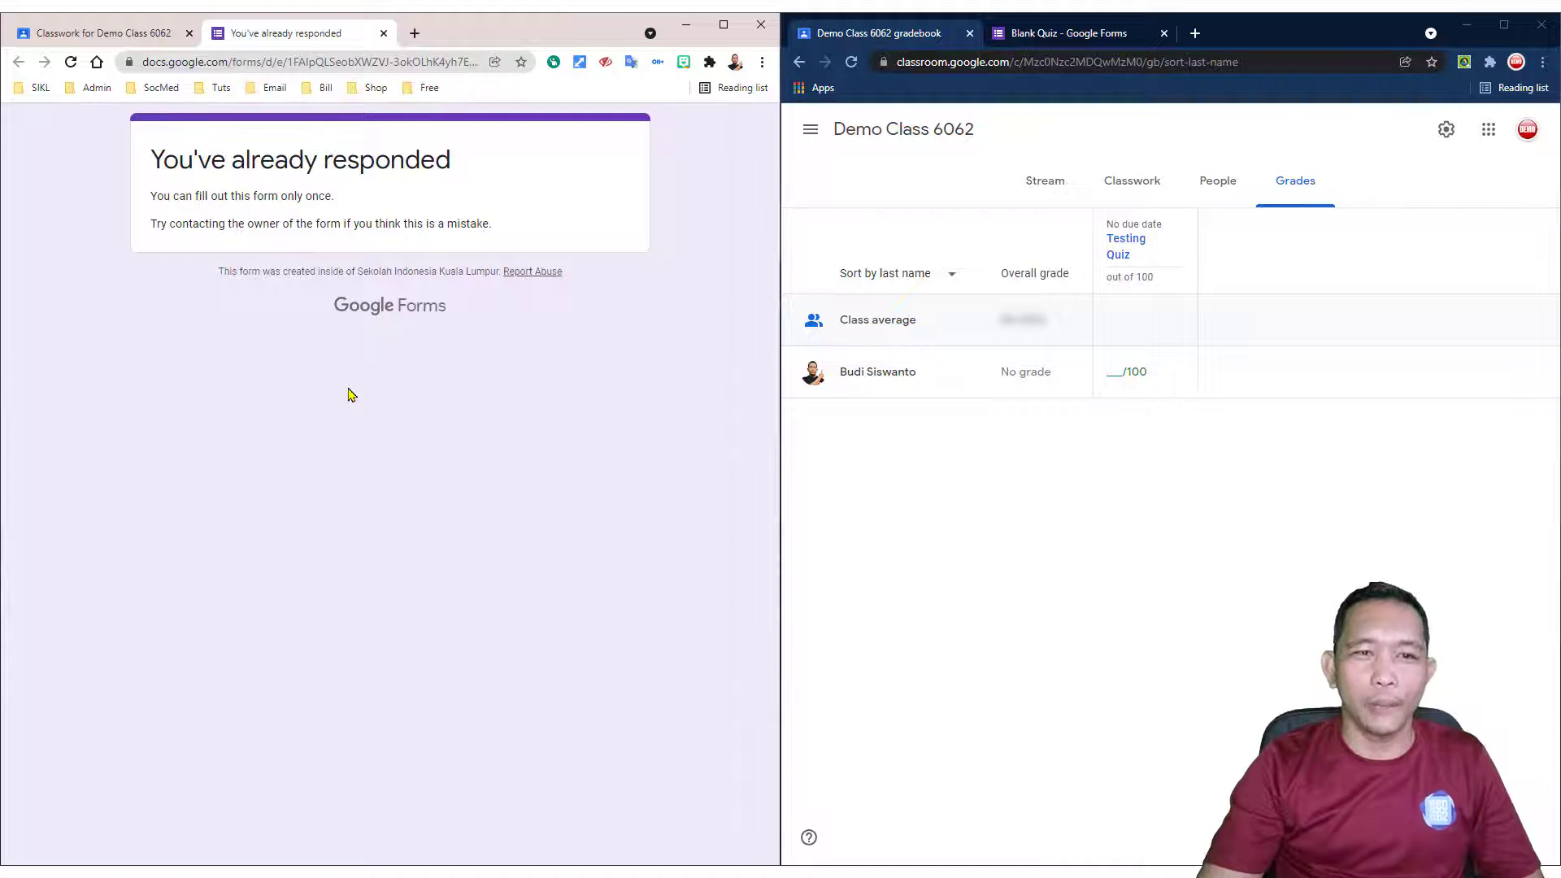
{"action": "left_click_drag", "start_coordinate": [153, 160], "coordinate": [452, 162]}
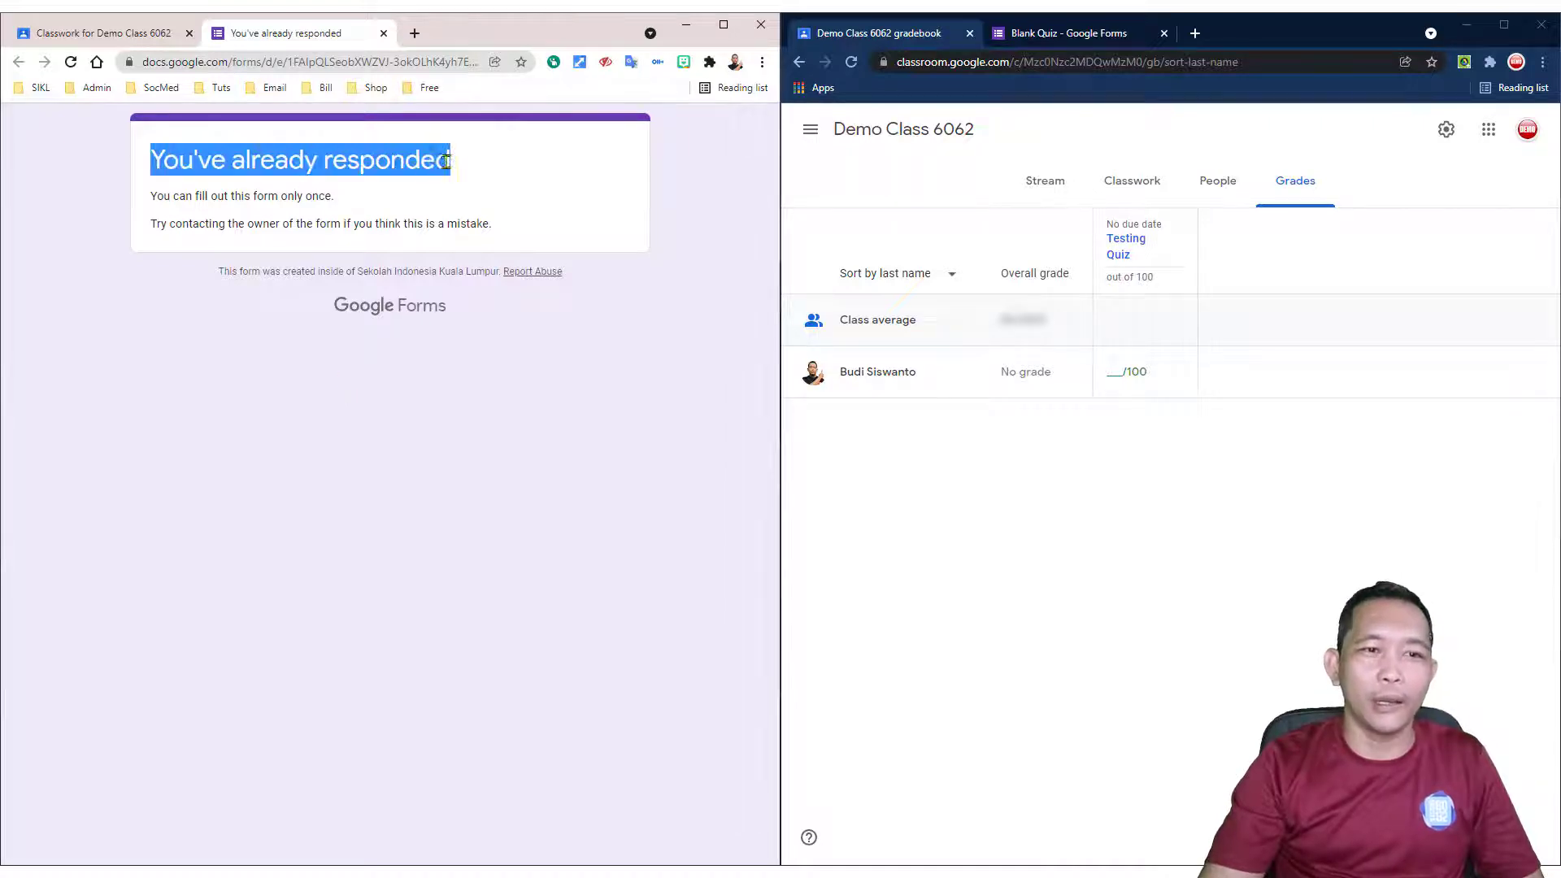
Check the form's response limit as the teacher, and view the Testing Quiz student work from the gradebook in a maximized window
{"action": "left_click", "coordinate": [1057, 33]}
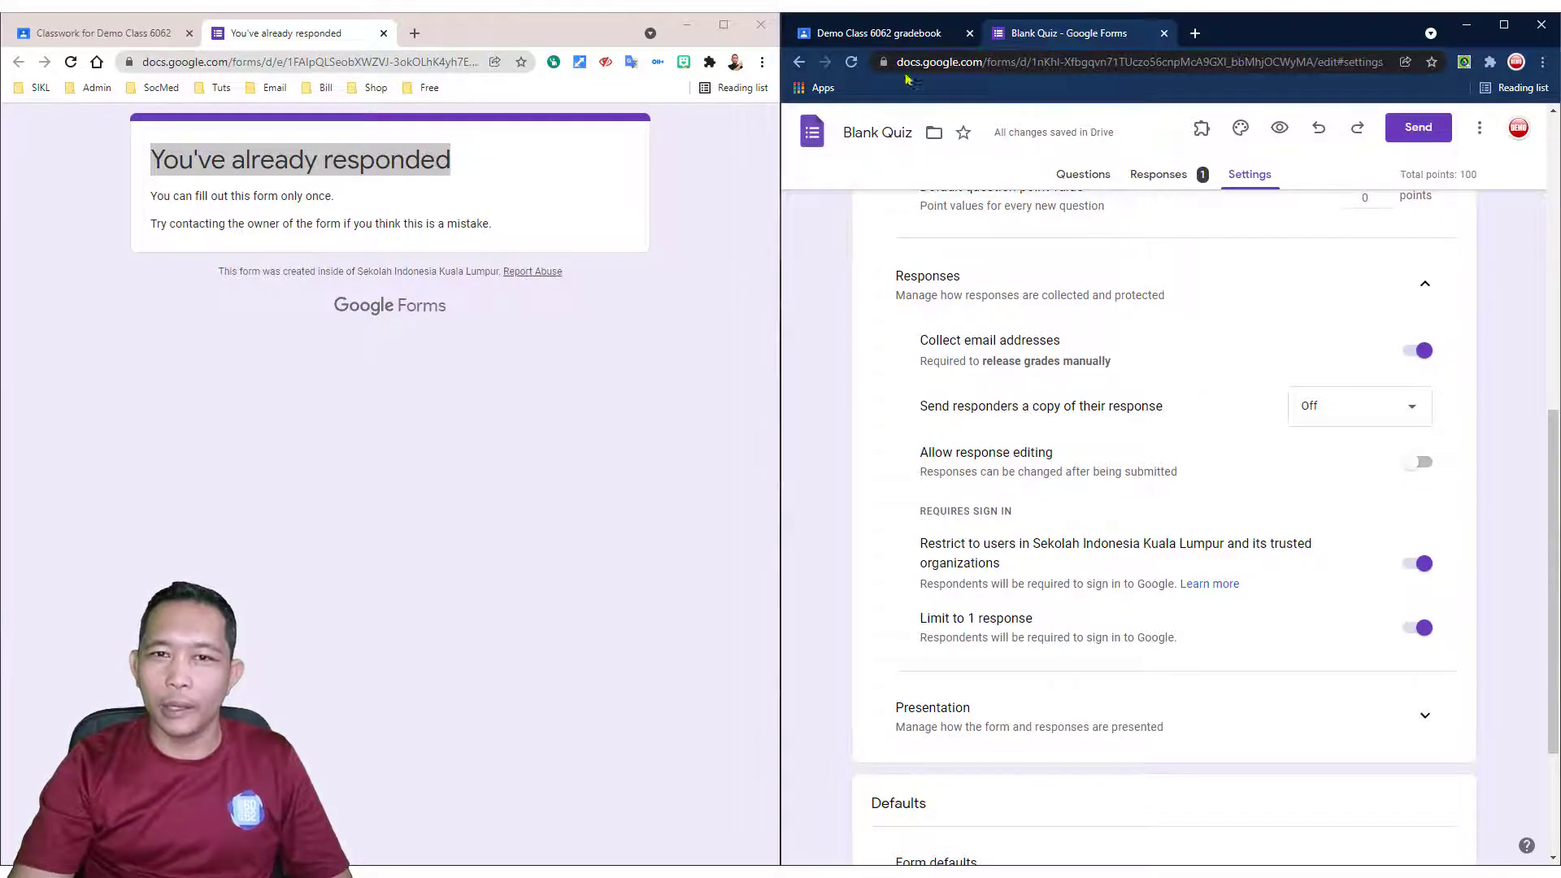
{"action": "left_click", "coordinate": [897, 37]}
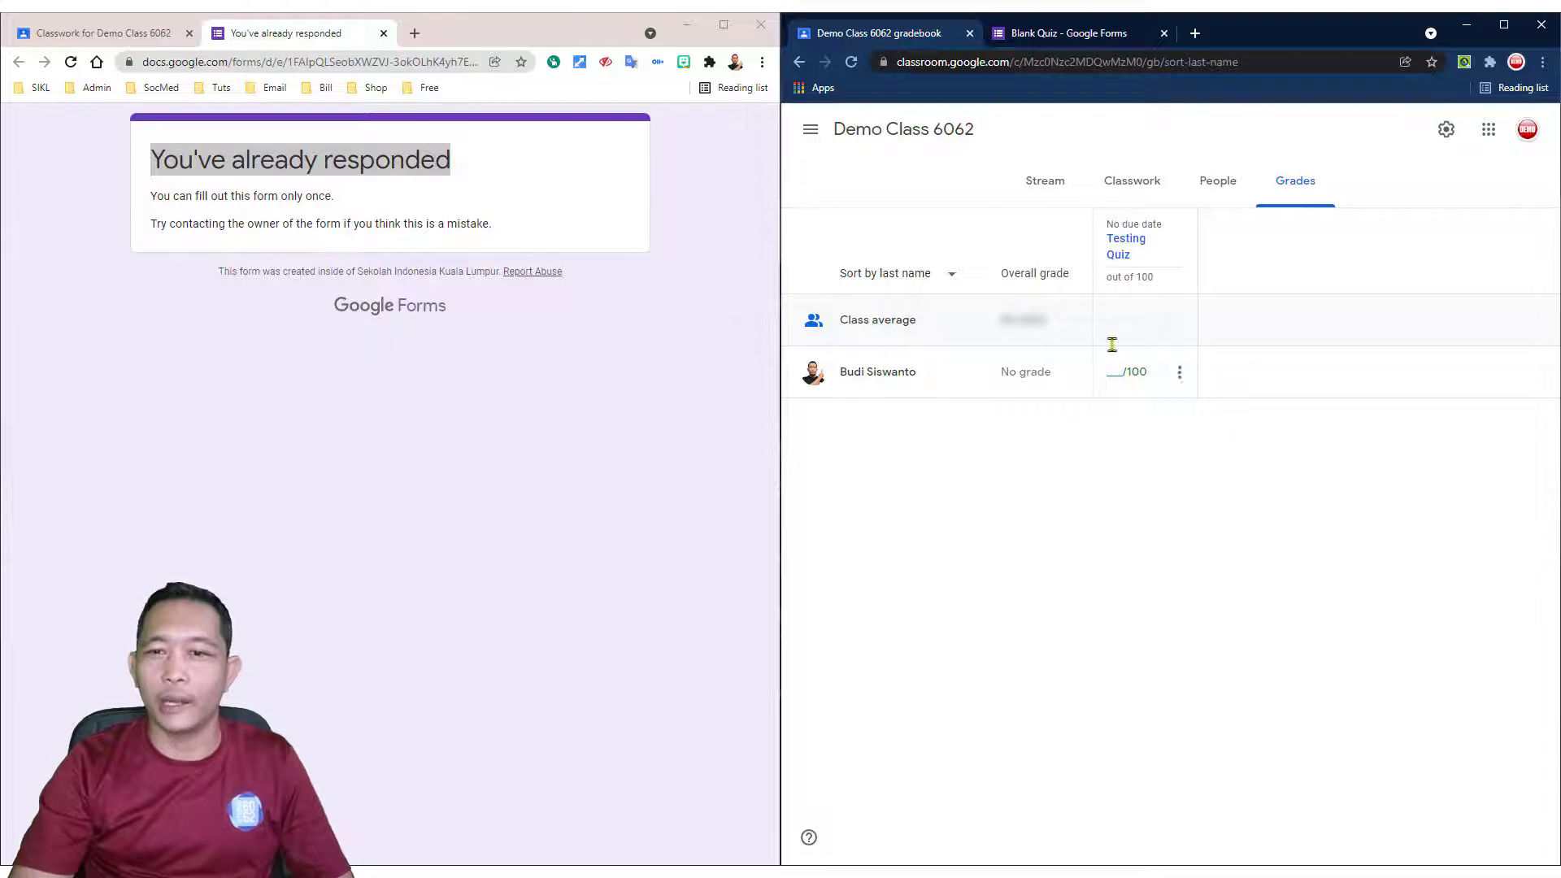
{"action": "left_click", "coordinate": [1124, 248]}
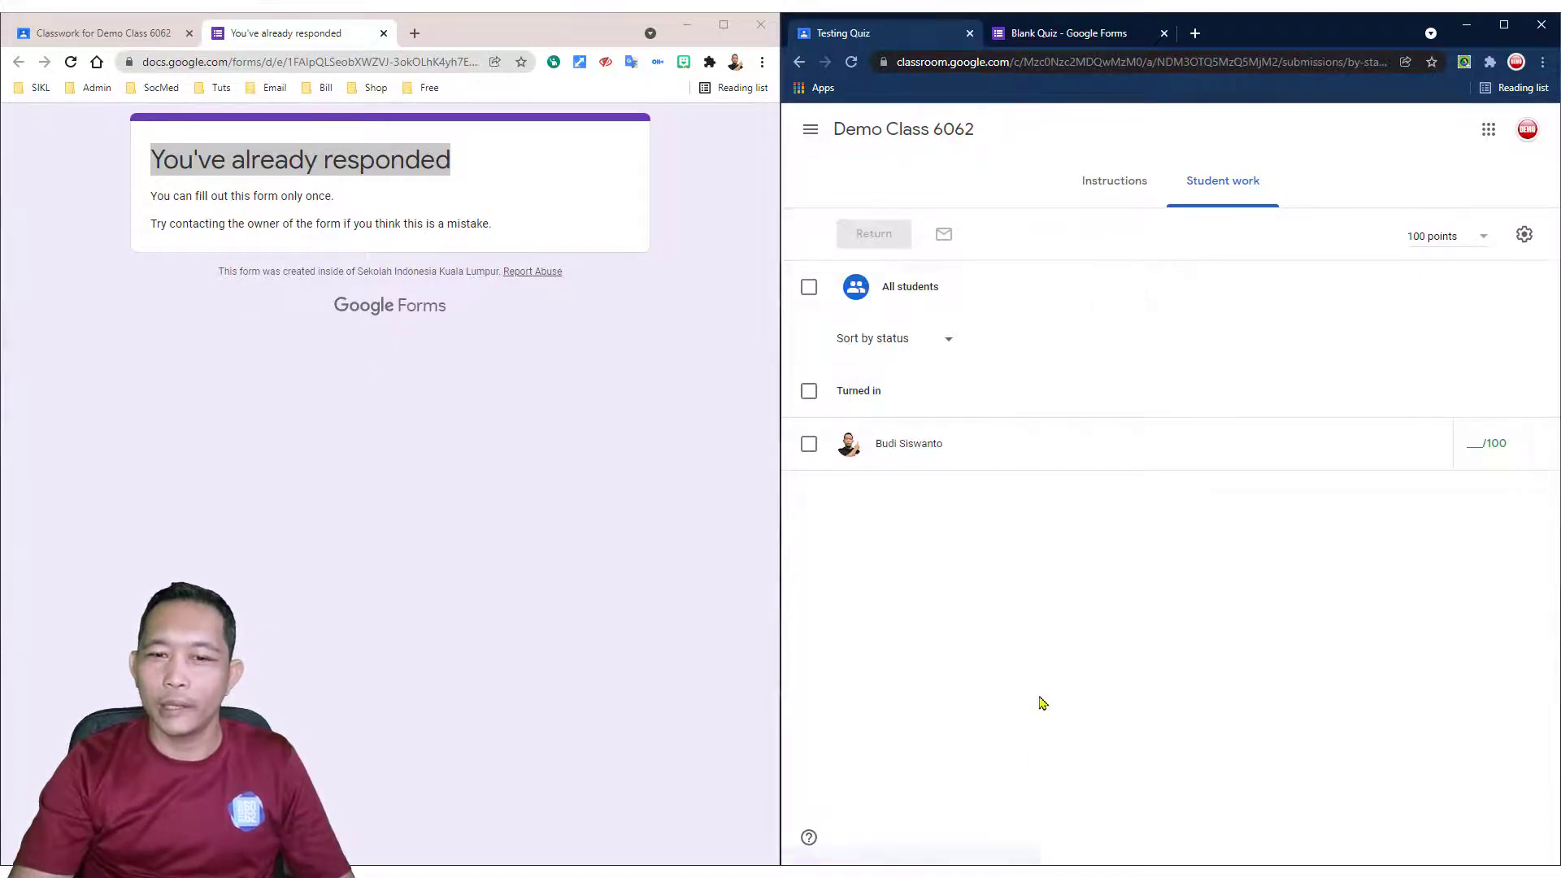
{"action": "left_click", "coordinate": [1504, 24]}
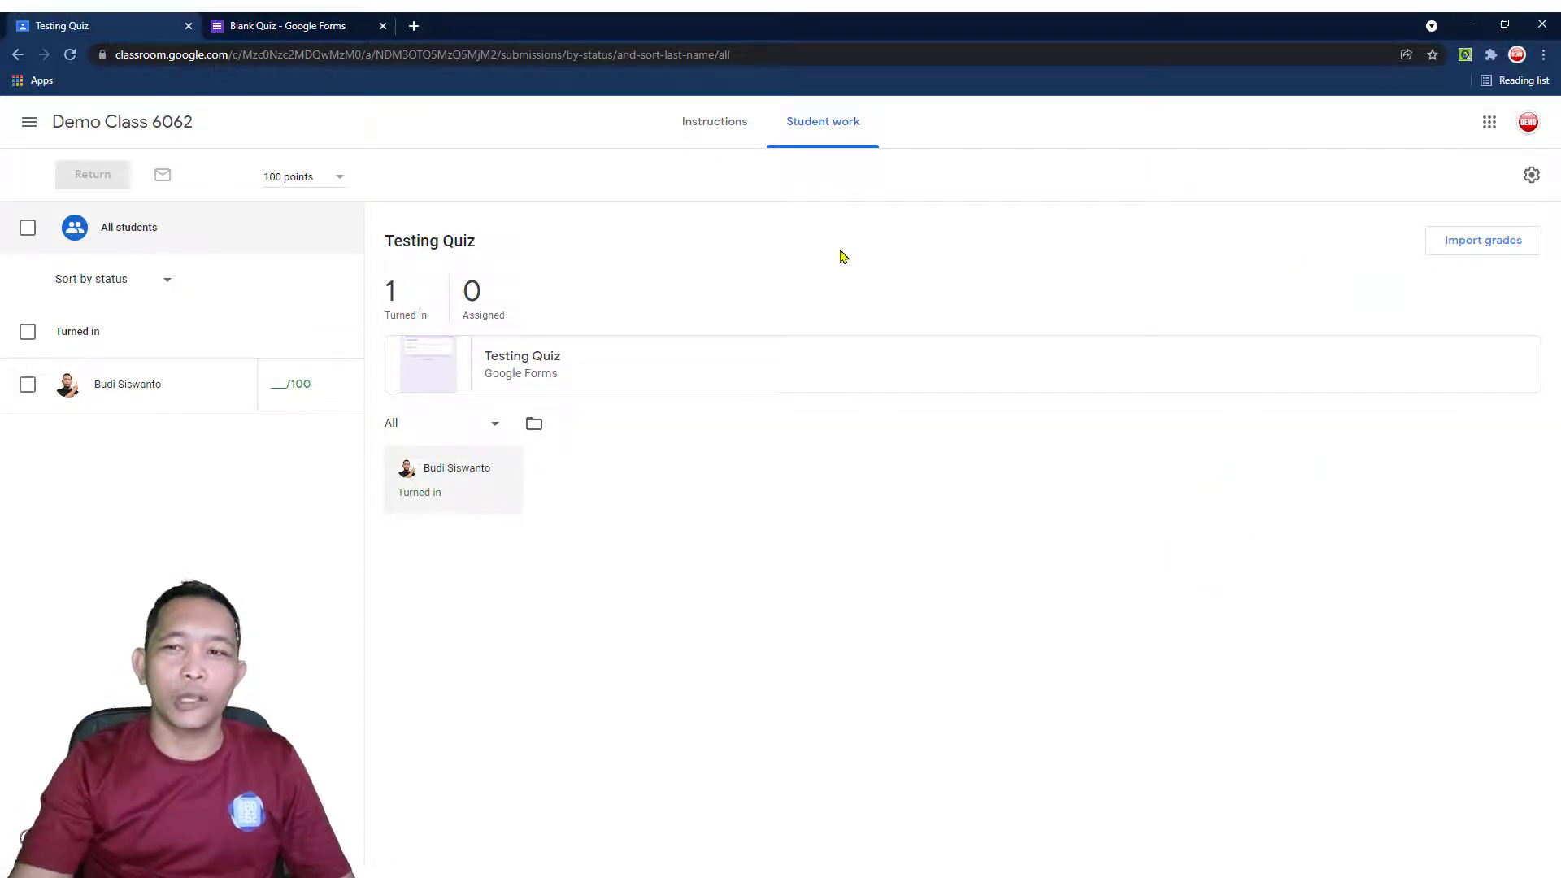
Turn off "Limit to 1 response" in the quiz form's settings and restore the side-by-side window layout
{"action": "left_click", "coordinate": [295, 28]}
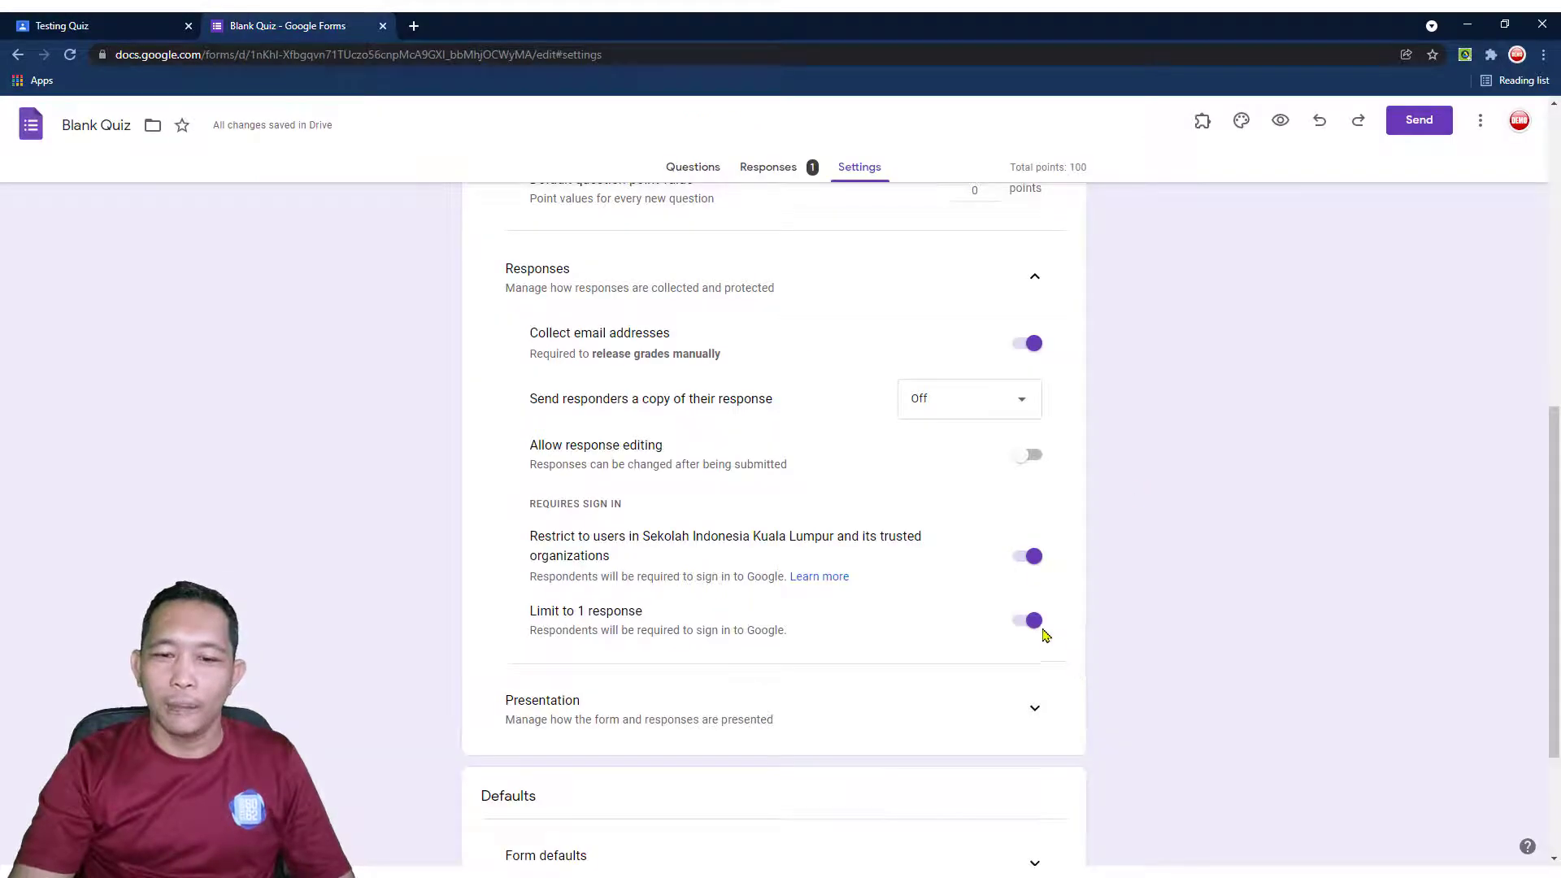
{"action": "left_click", "coordinate": [1038, 616]}
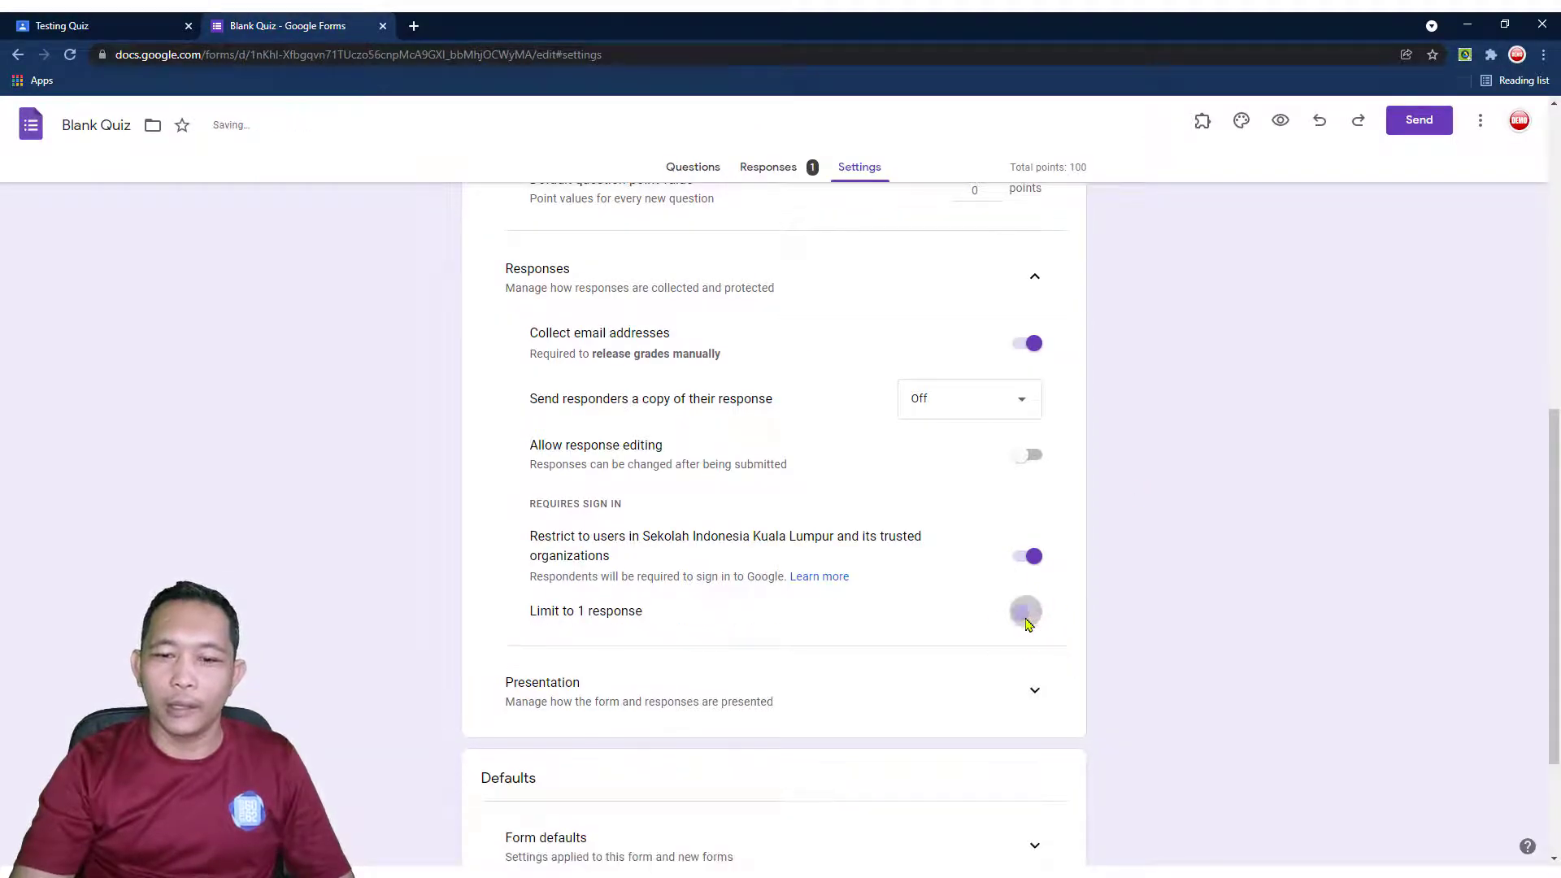
{"action": "left_click_drag", "start_coordinate": [1002, 24], "coordinate": [1558, 33]}
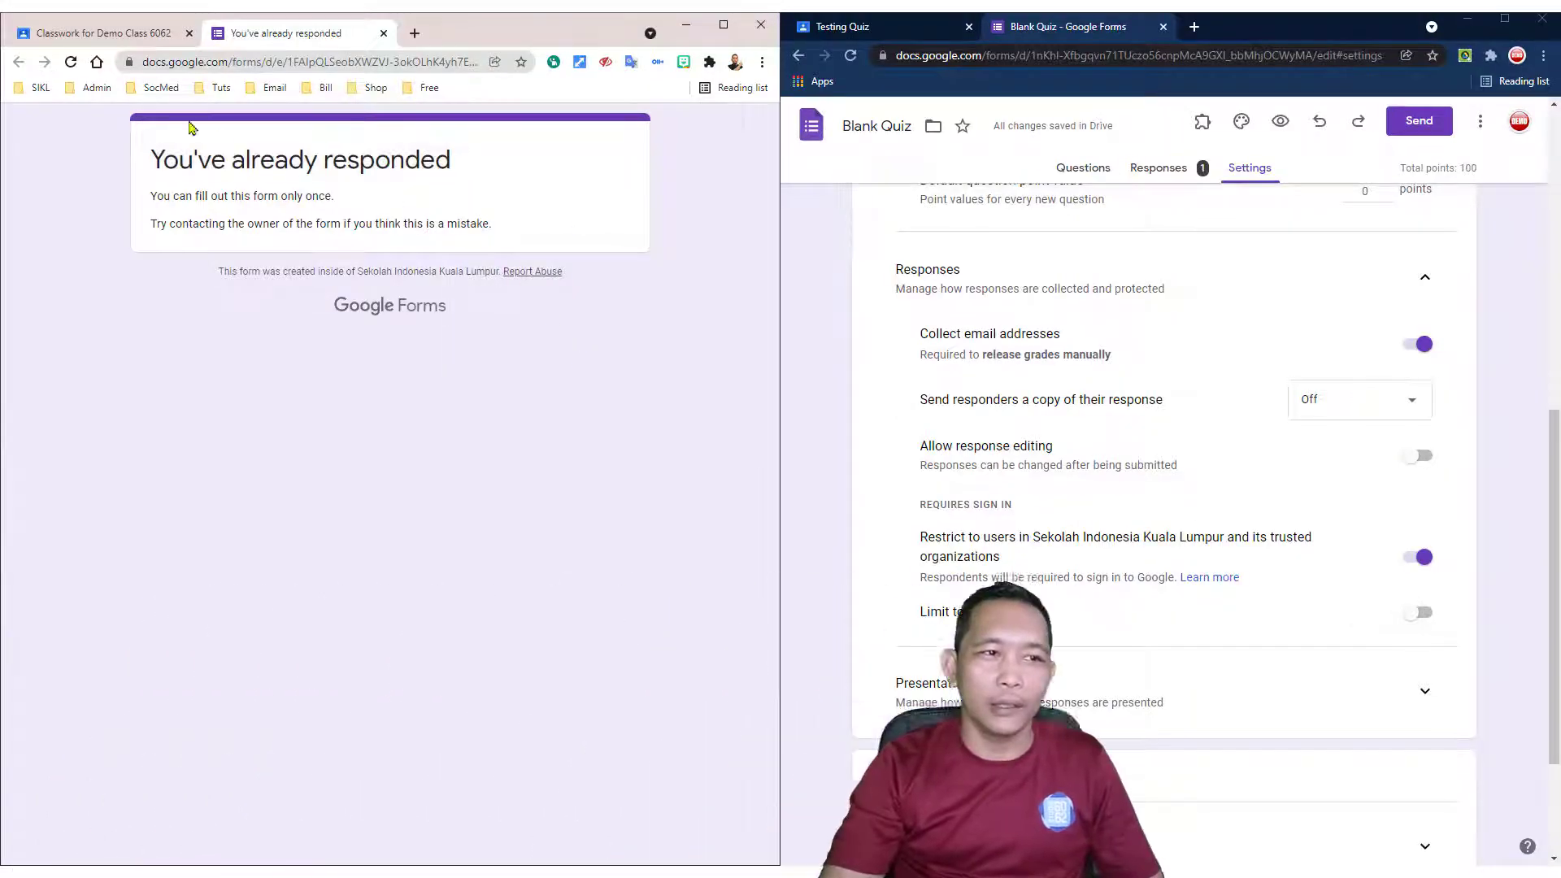
Reopen the Testing Quiz as the student, answer Soal 1 with "Jawaban Benar" and Soal 2 with "Jawaban Salah", and submit it
{"action": "left_click", "coordinate": [71, 61]}
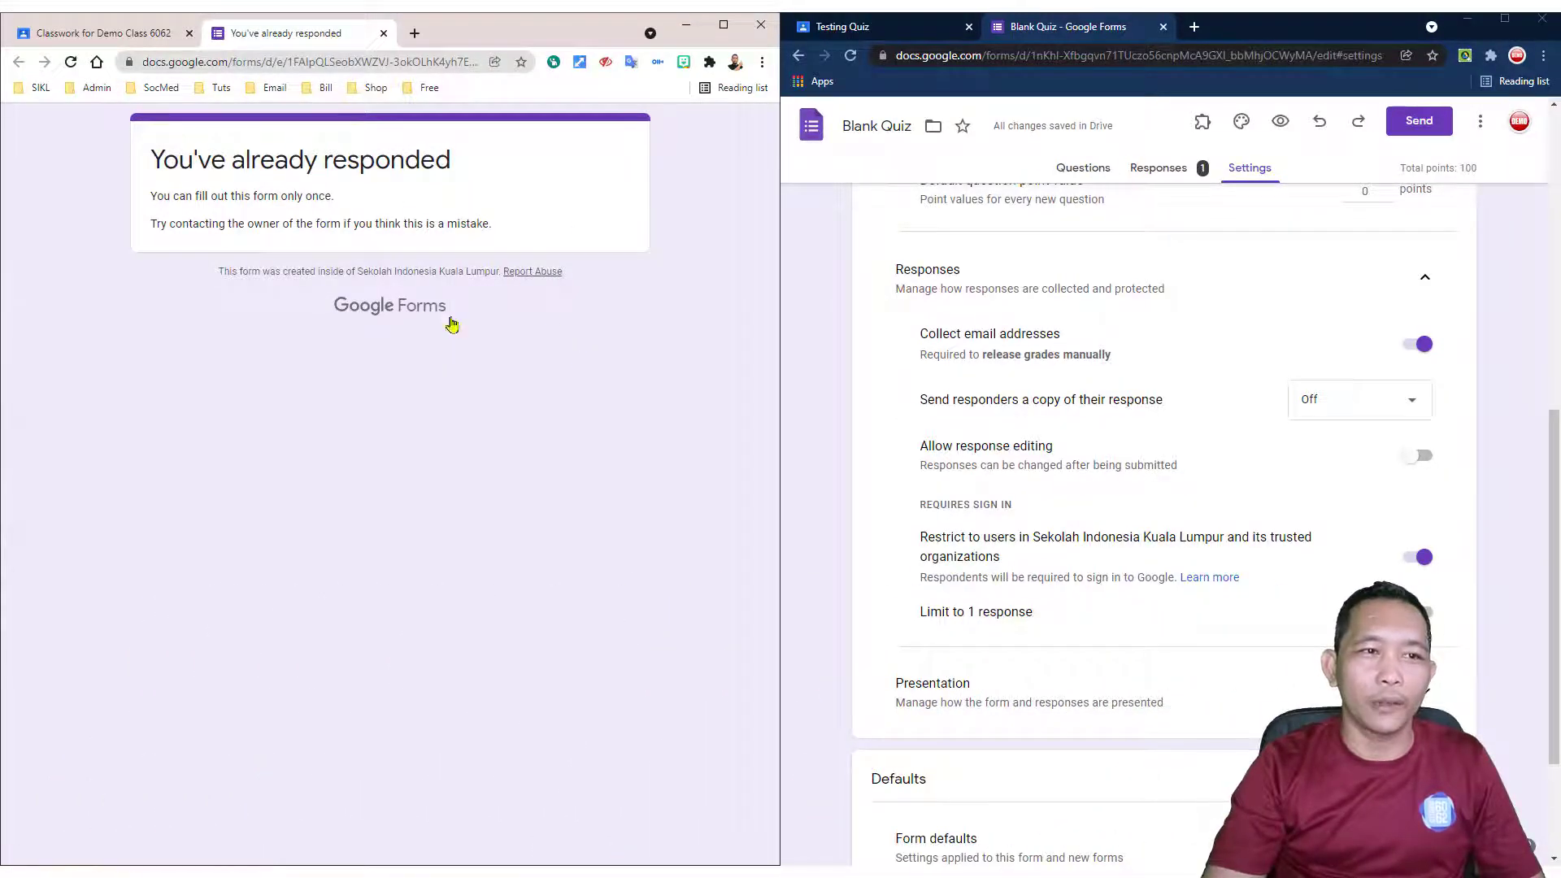
{"action": "left_click", "coordinate": [384, 34]}
{"action": "left_click", "coordinate": [248, 391]}
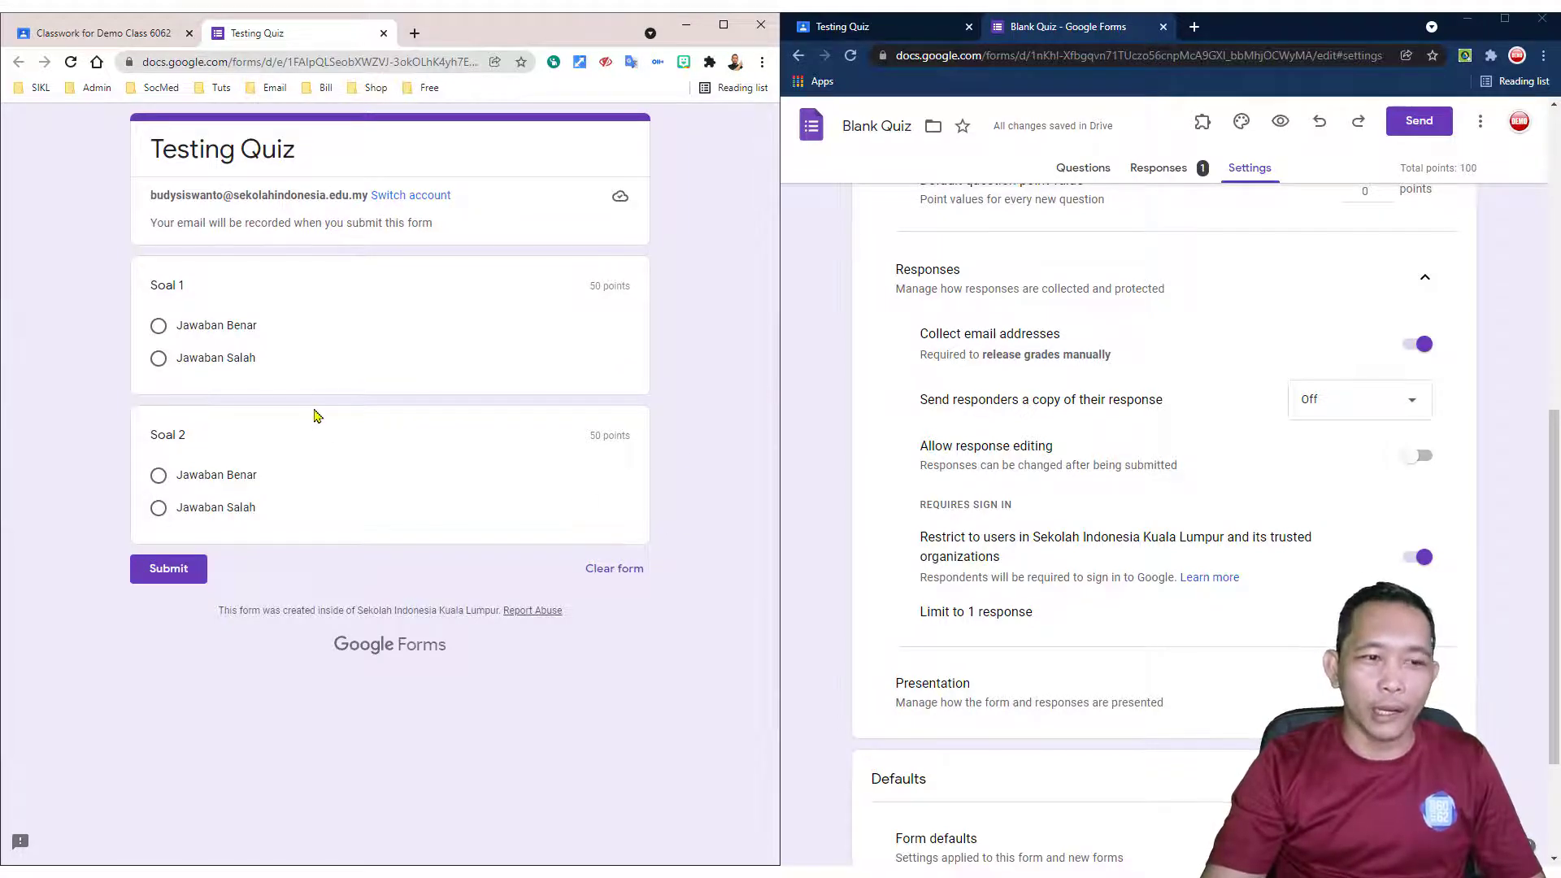
{"action": "left_click", "coordinate": [159, 326]}
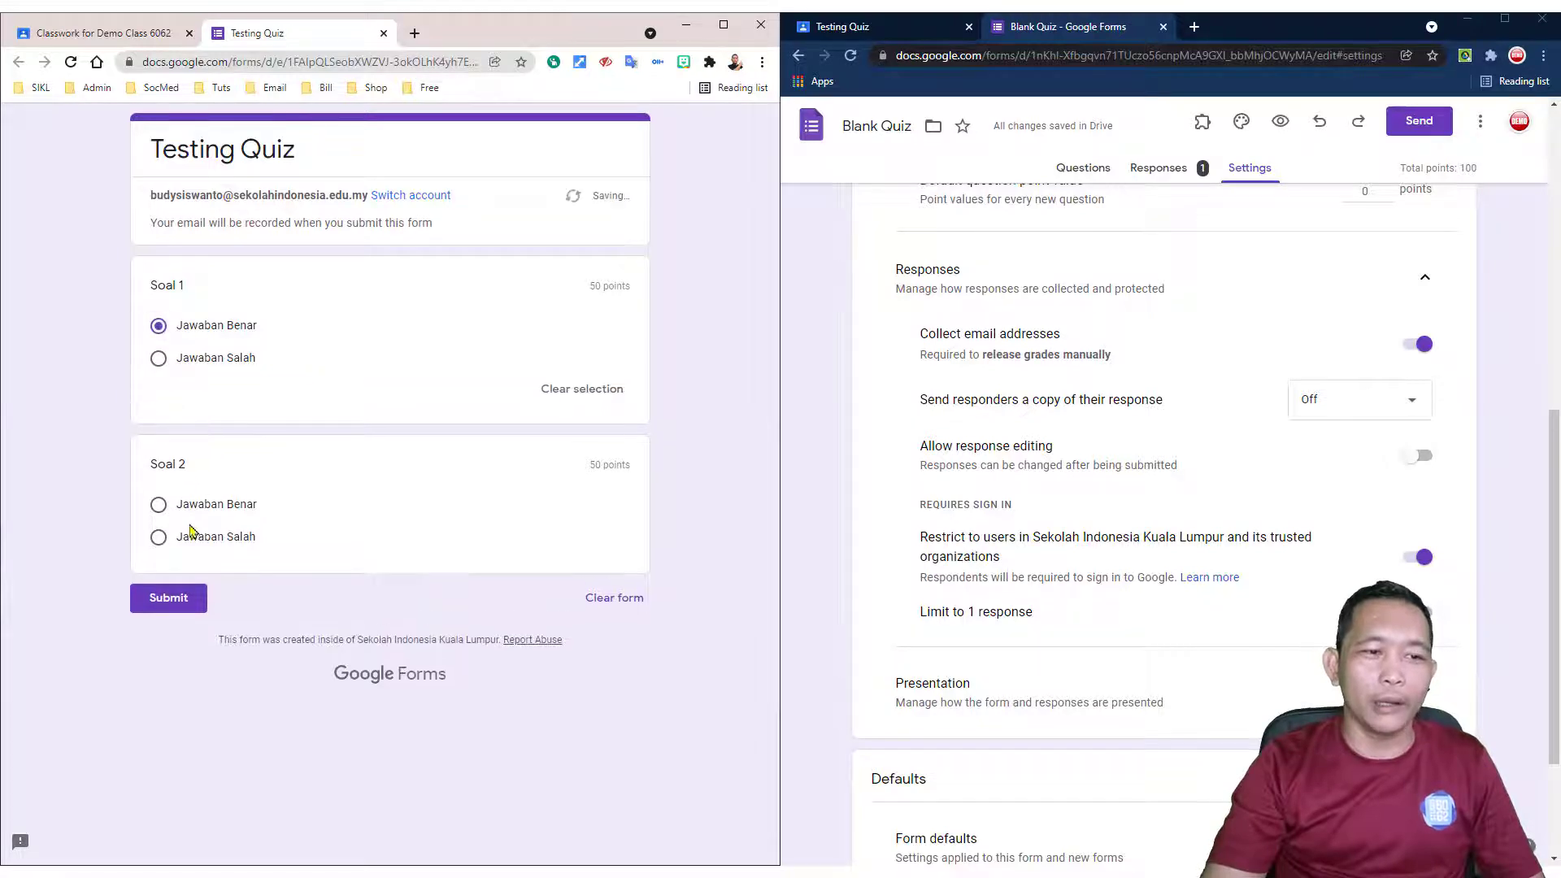
{"action": "left_click", "coordinate": [159, 536]}
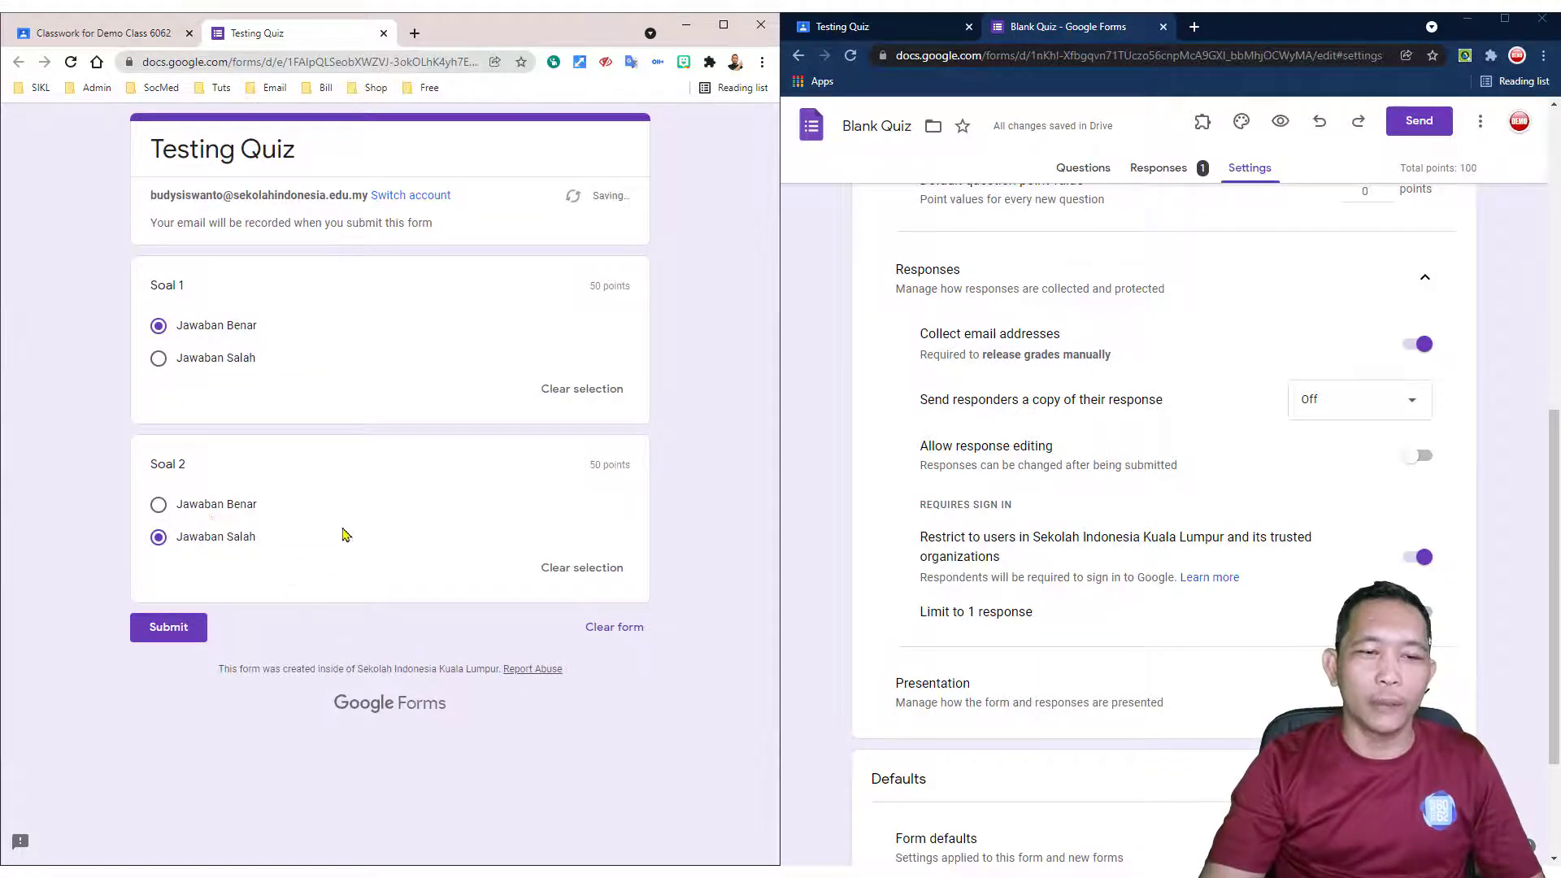
{"action": "left_click", "coordinate": [186, 630]}
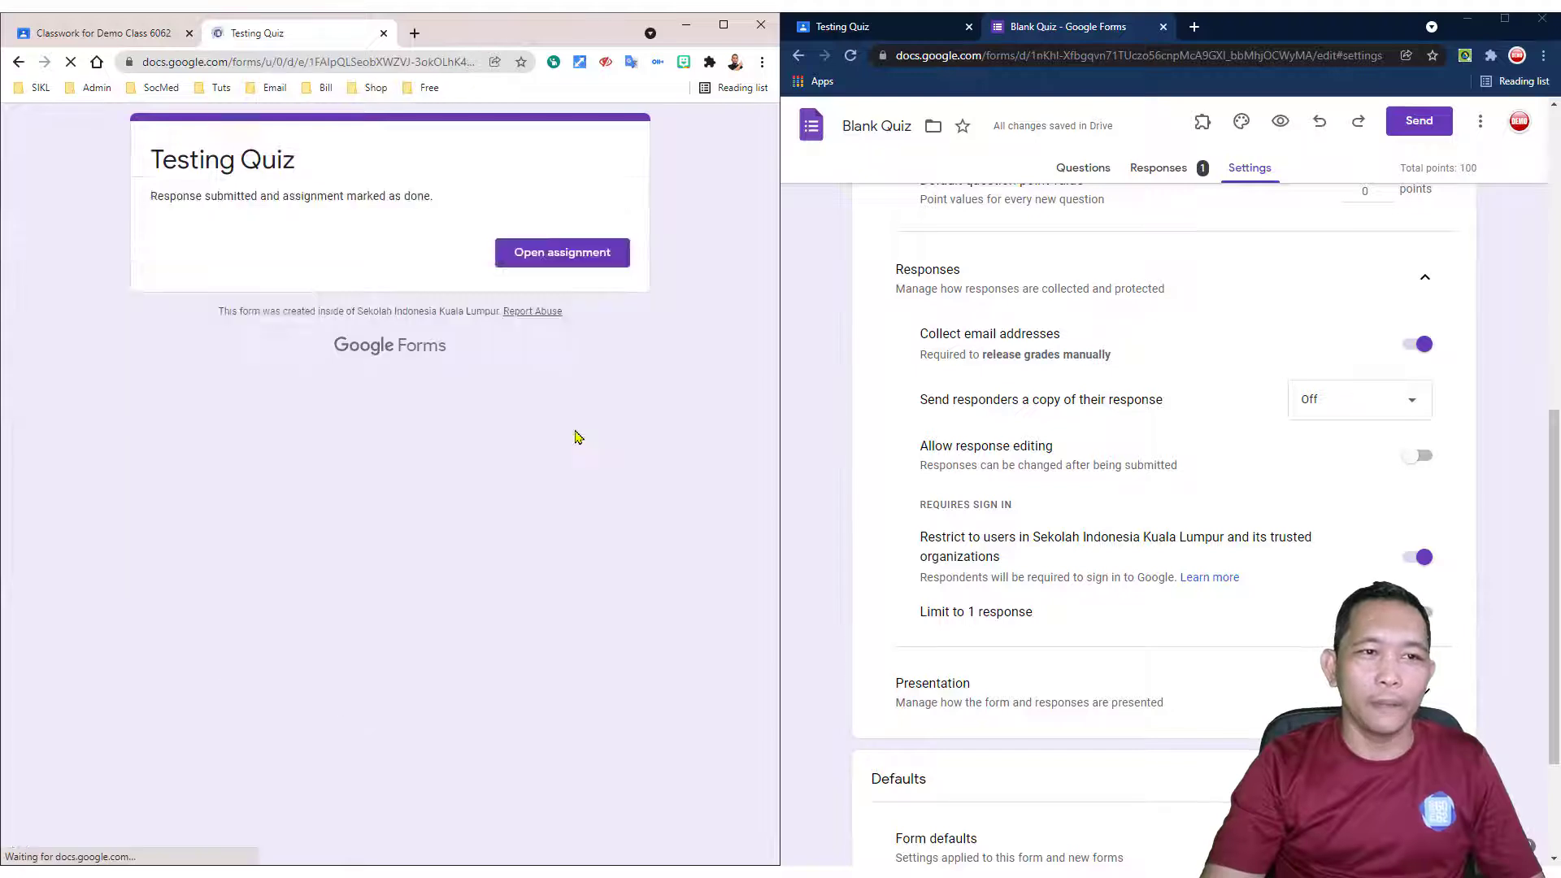
View the form's response summary as the teacher and reload the Testing Quiz student work page to check grade importing
{"action": "left_click", "coordinate": [1160, 170]}
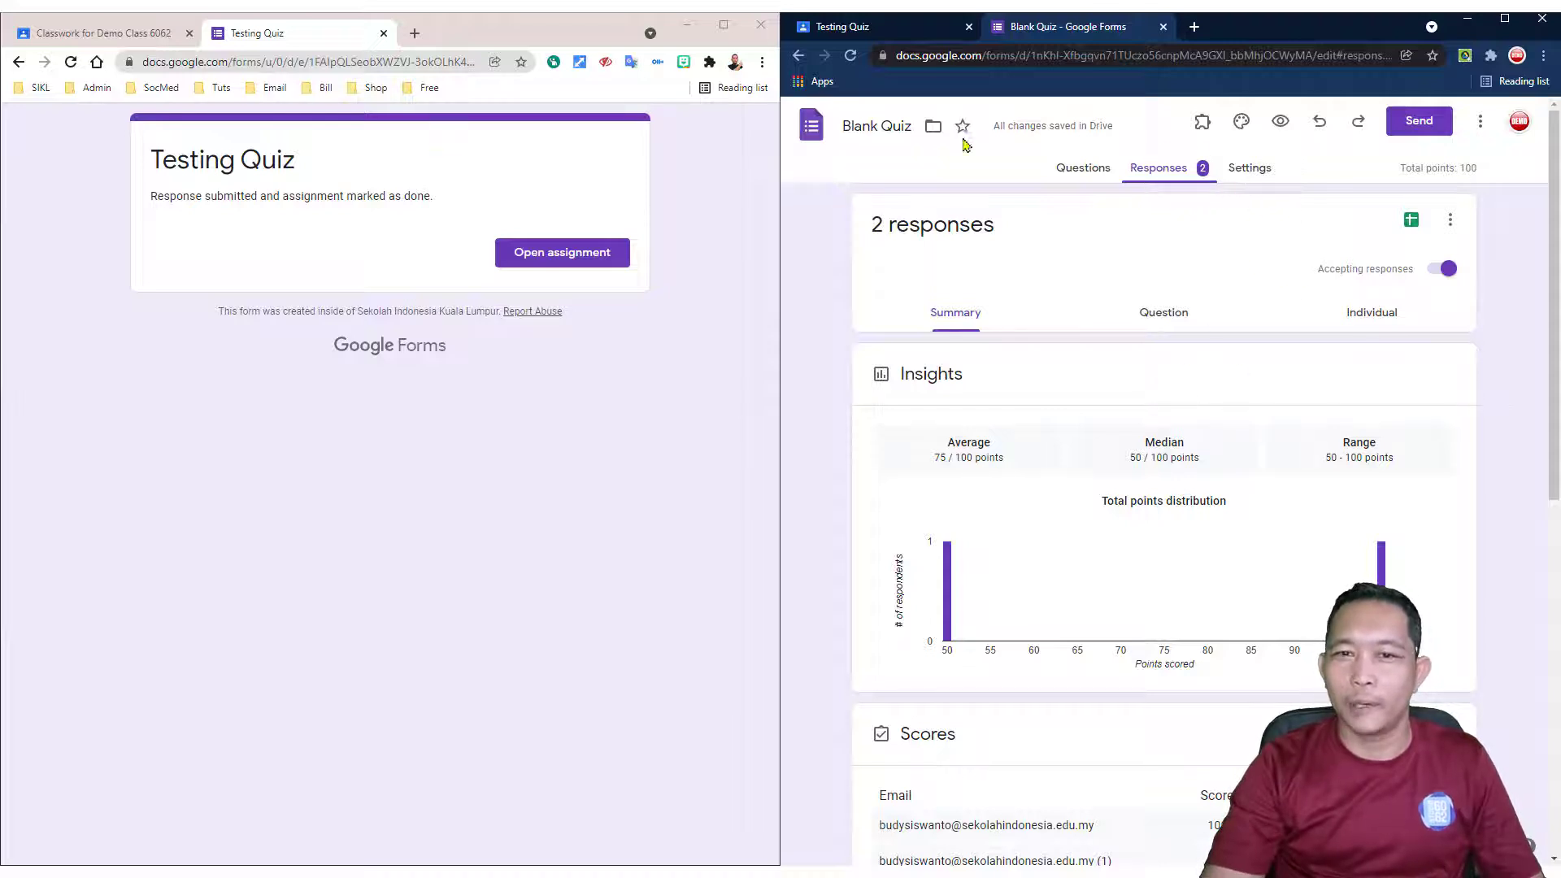
{"action": "left_click", "coordinate": [924, 38]}
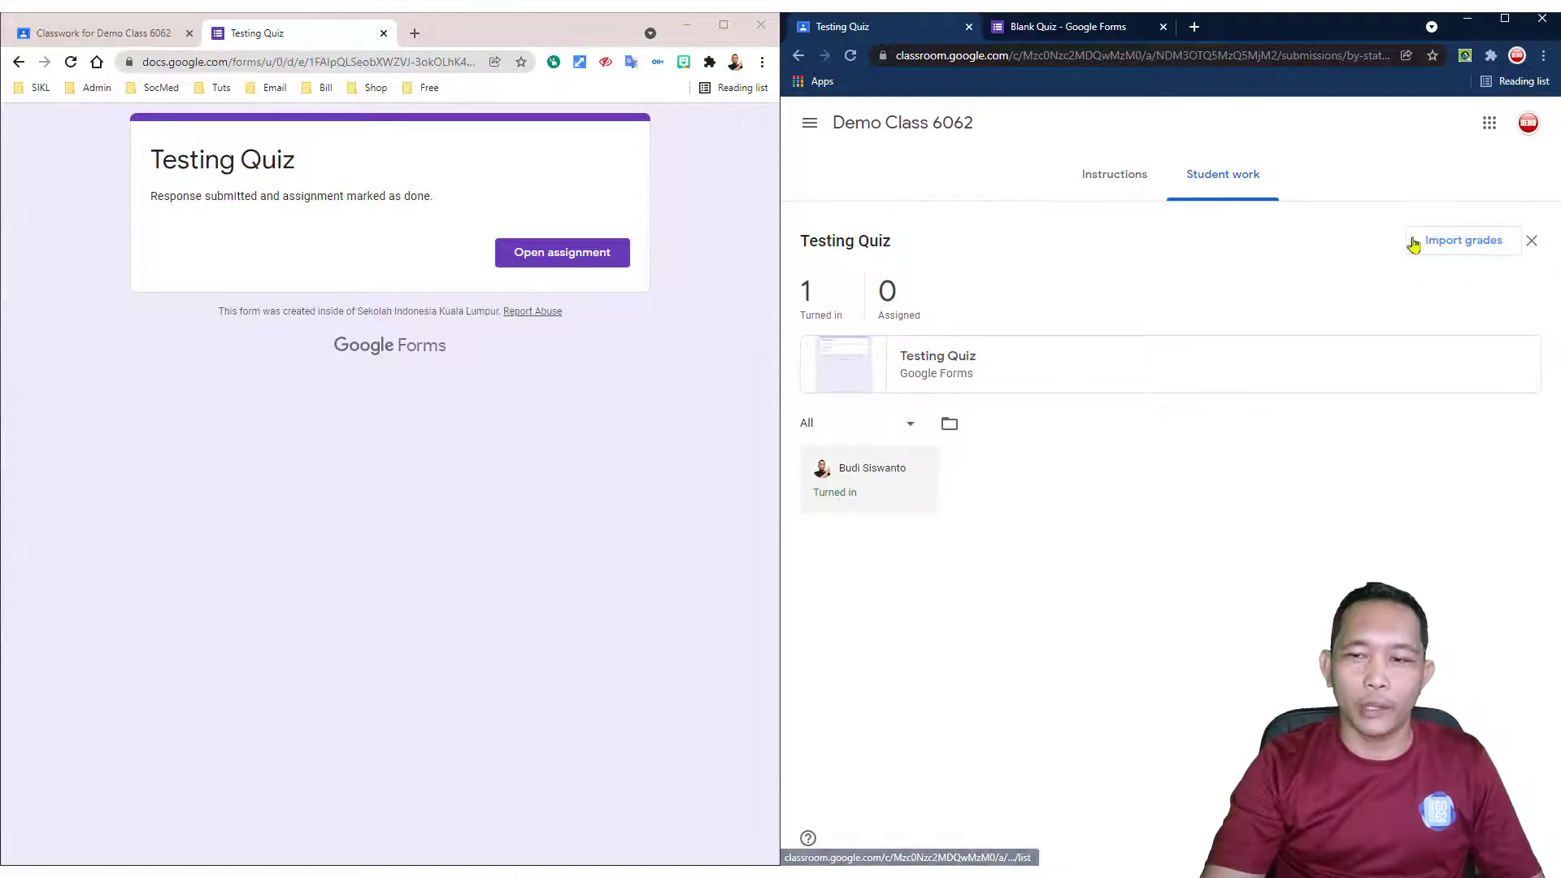
{"action": "left_click", "coordinate": [851, 55]}
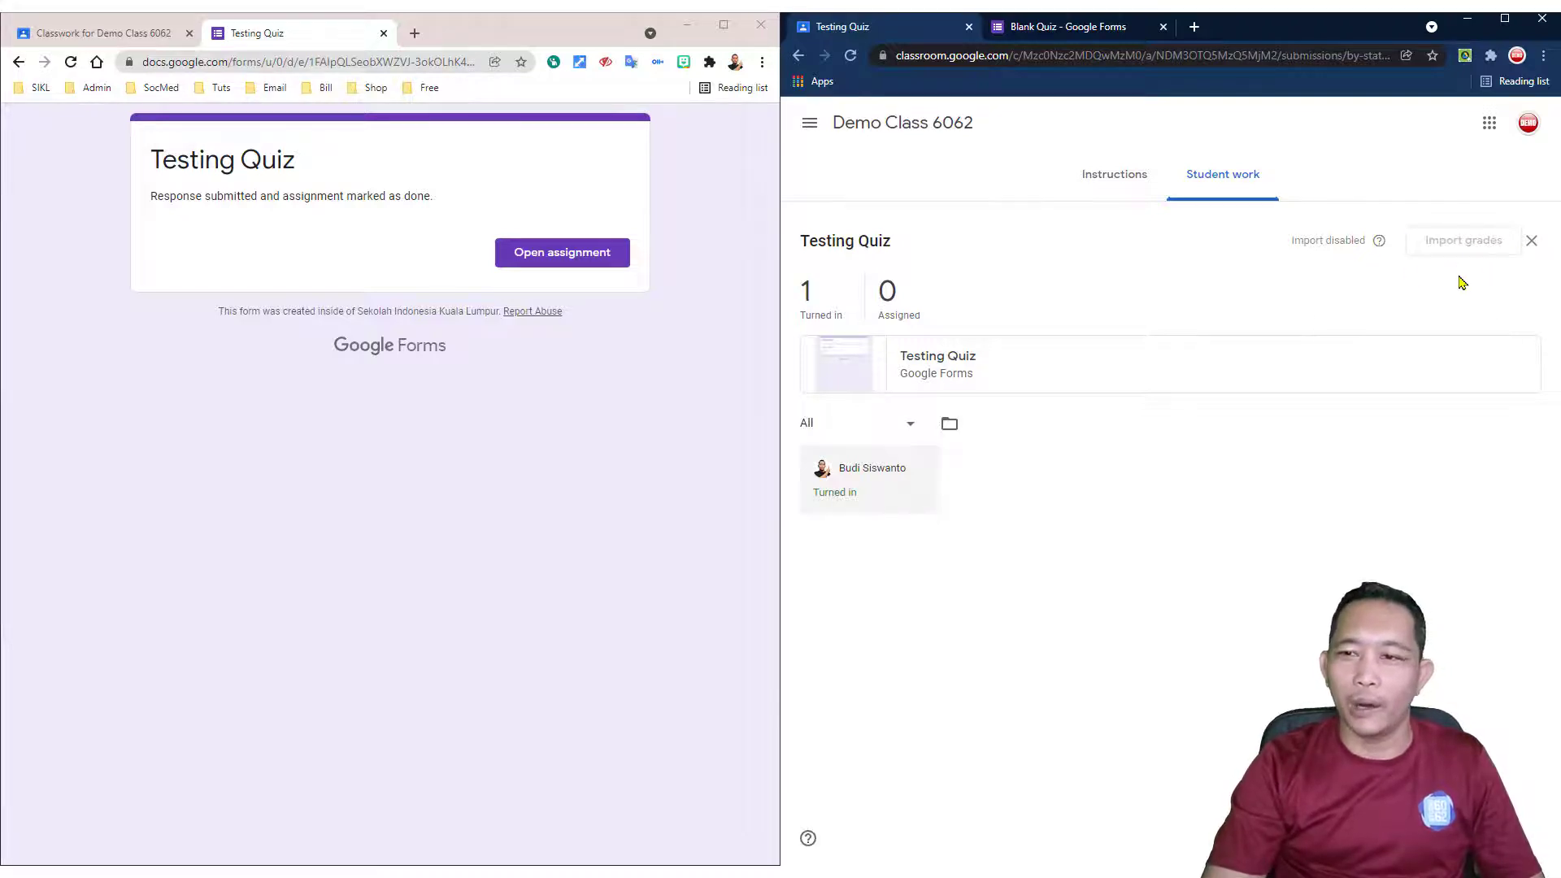
Turn "Limit to 1 response" back on in the quiz form's settings and check grade importing on the student work page
{"action": "left_click", "coordinate": [1099, 31]}
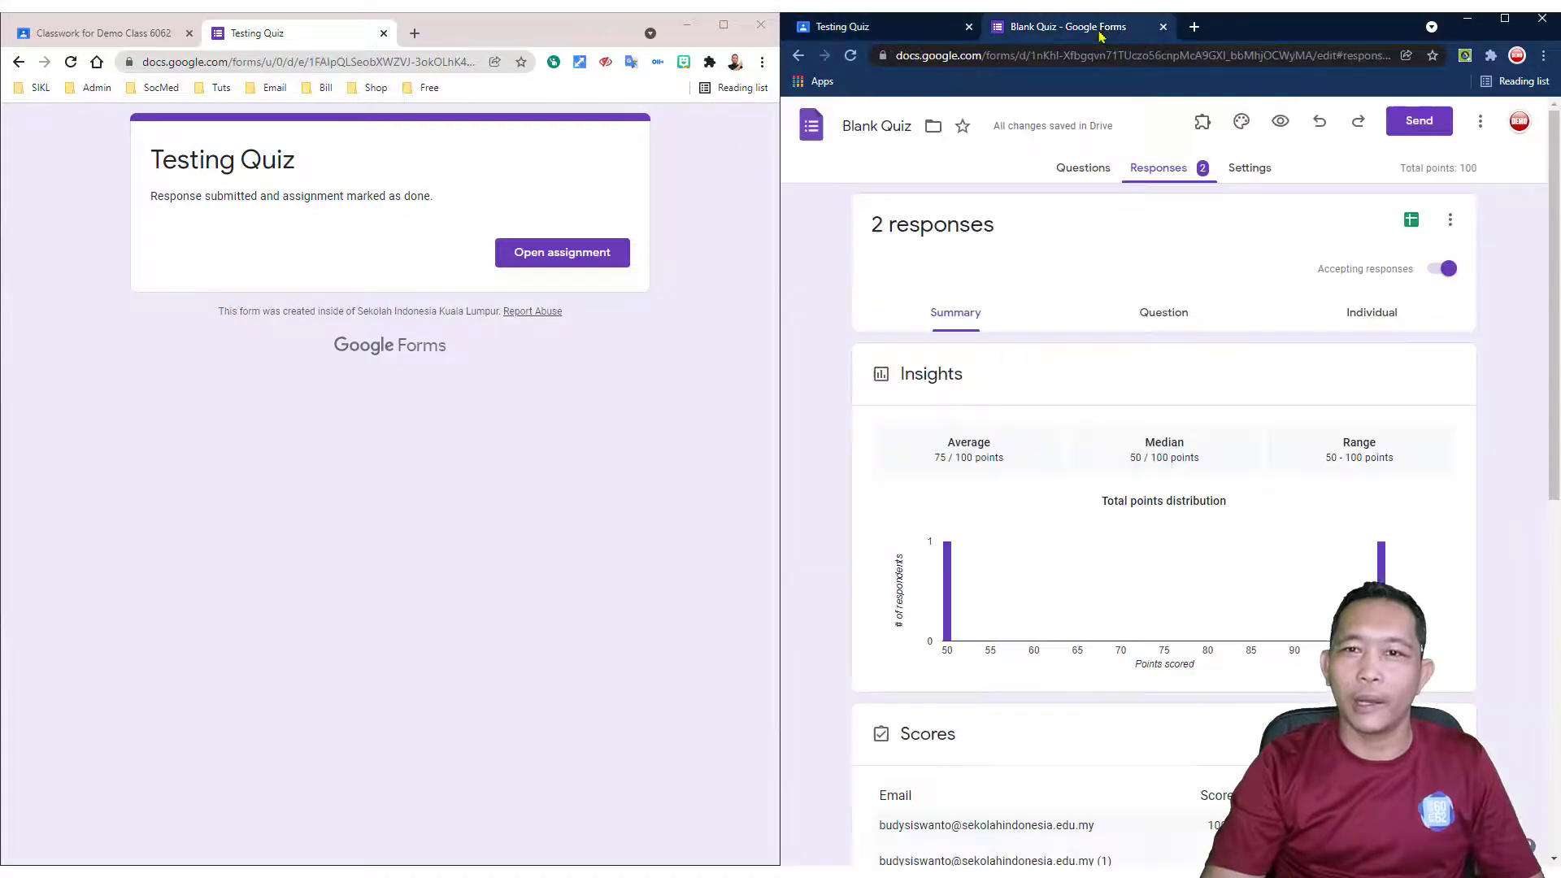
{"action": "left_click", "coordinate": [1250, 169]}
{"action": "scroll", "coordinate": [1313, 467], "scroll_direction": "down", "scroll_amount": 5}
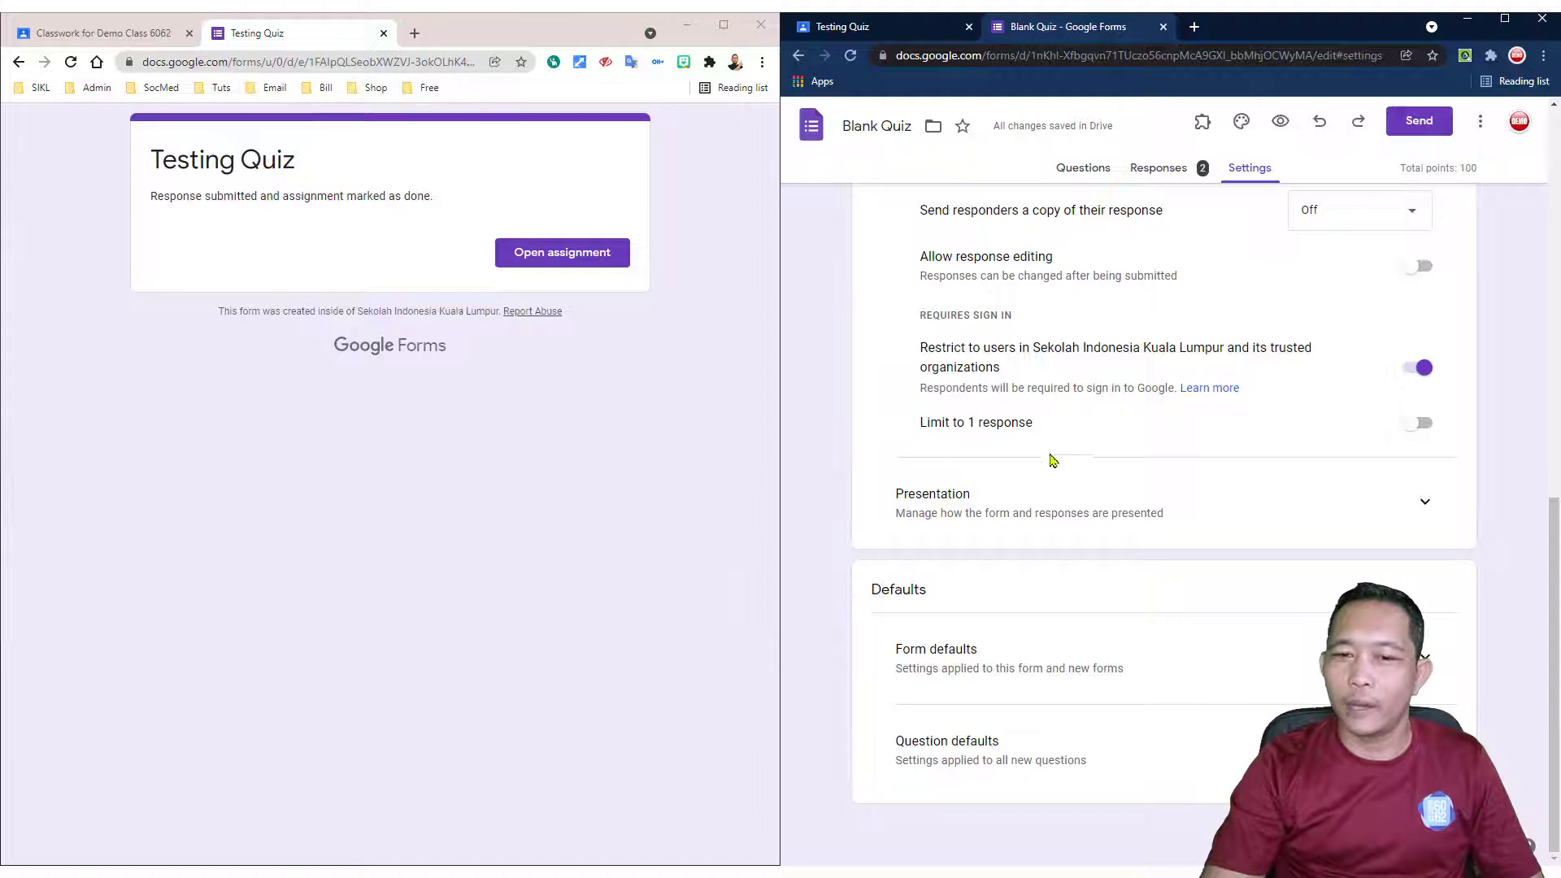
{"action": "left_click", "coordinate": [1421, 424]}
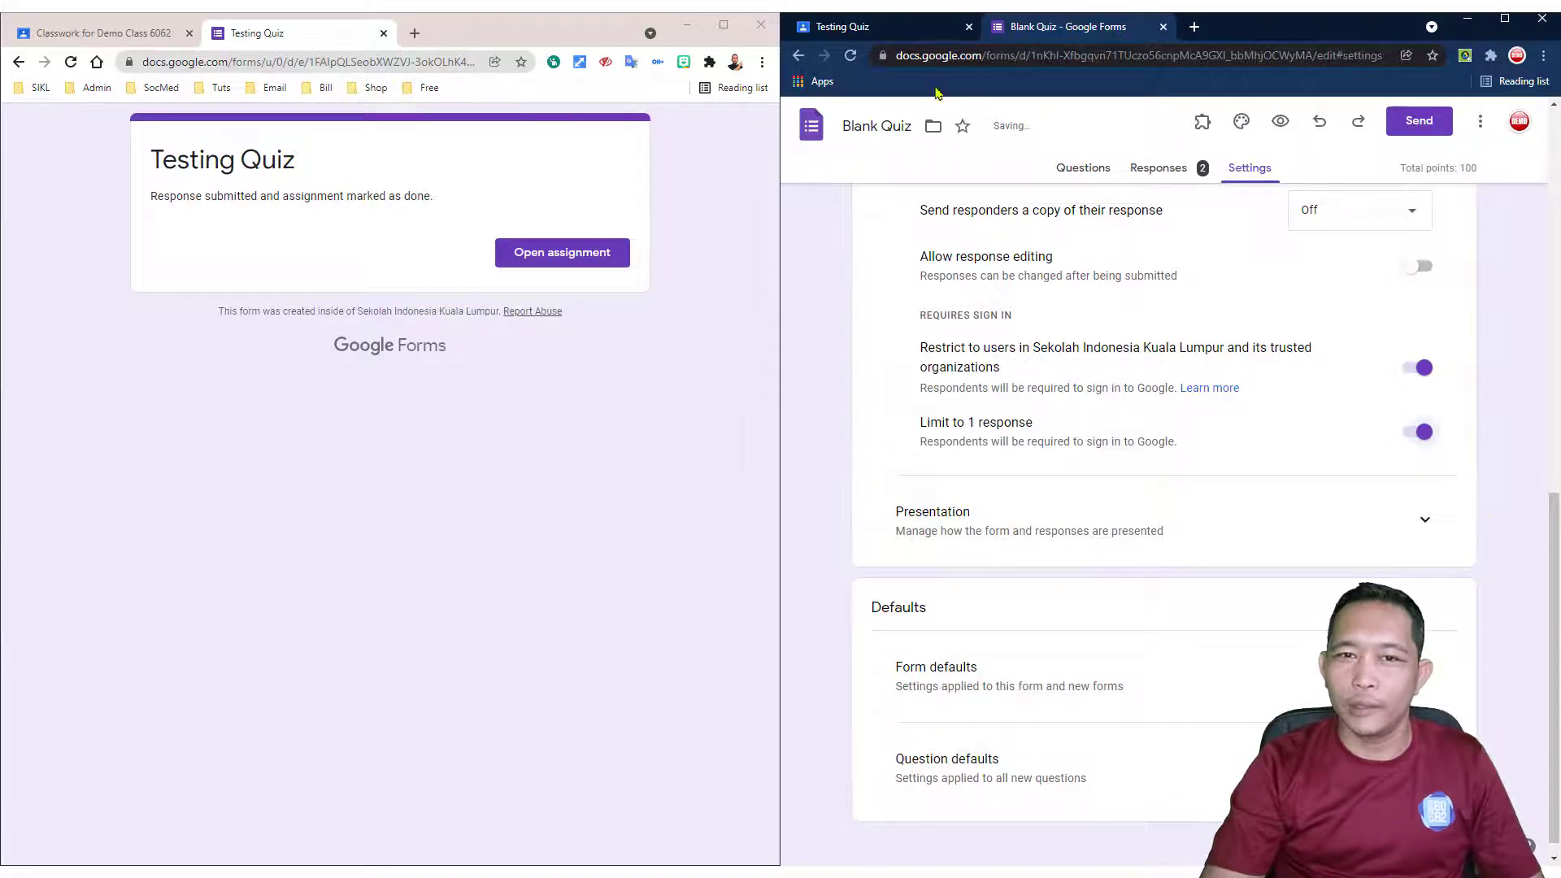
{"action": "left_click", "coordinate": [916, 34]}
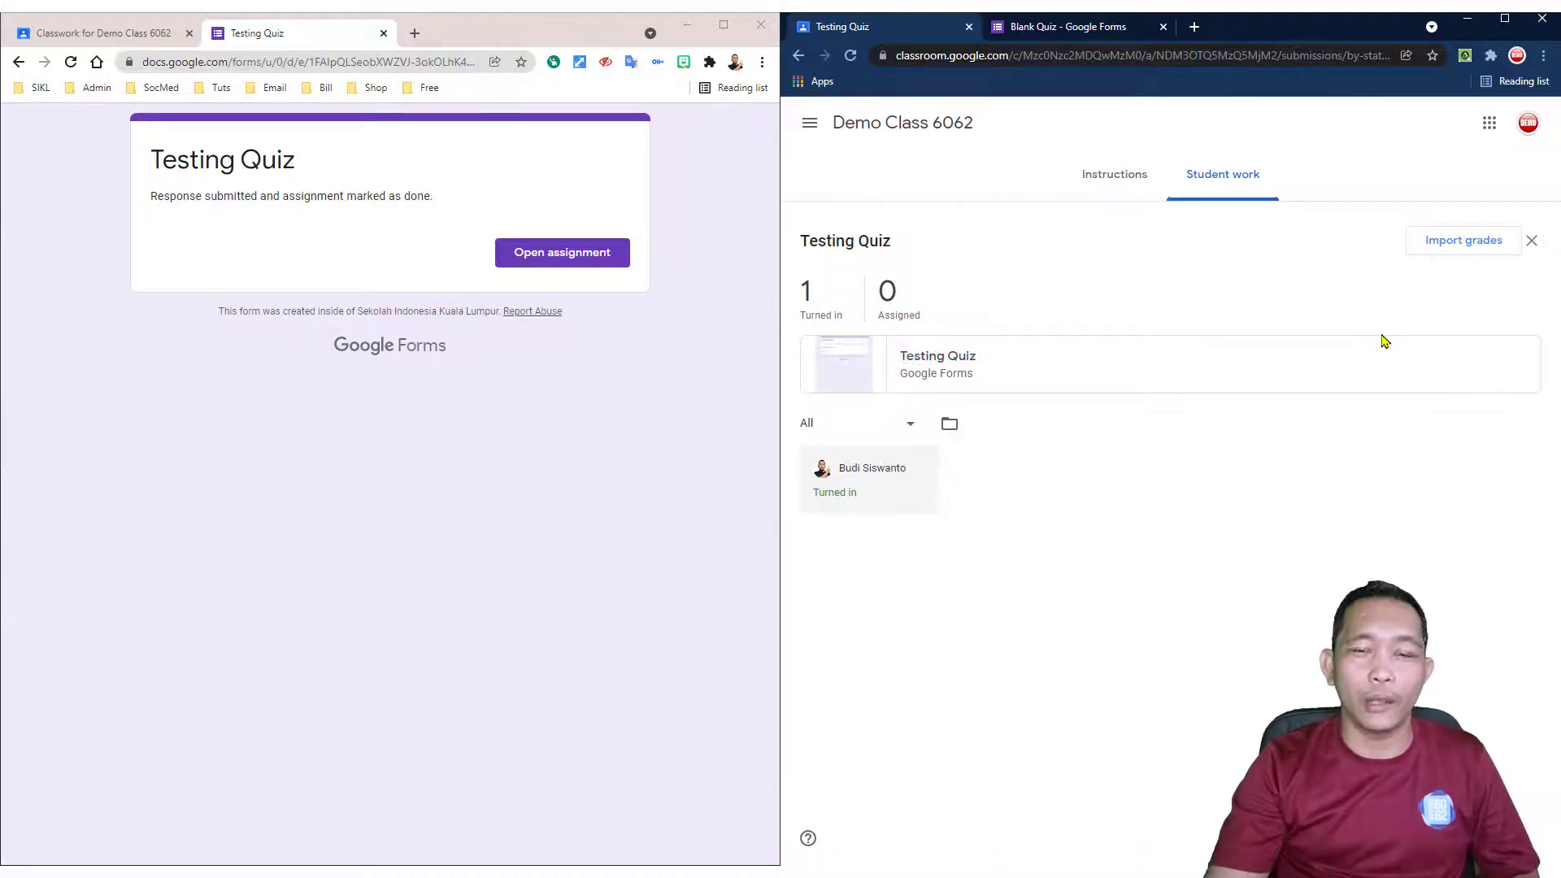
Review the quiz form's responses by summary, by question and by individual respondent
{"action": "left_click", "coordinate": [1065, 33]}
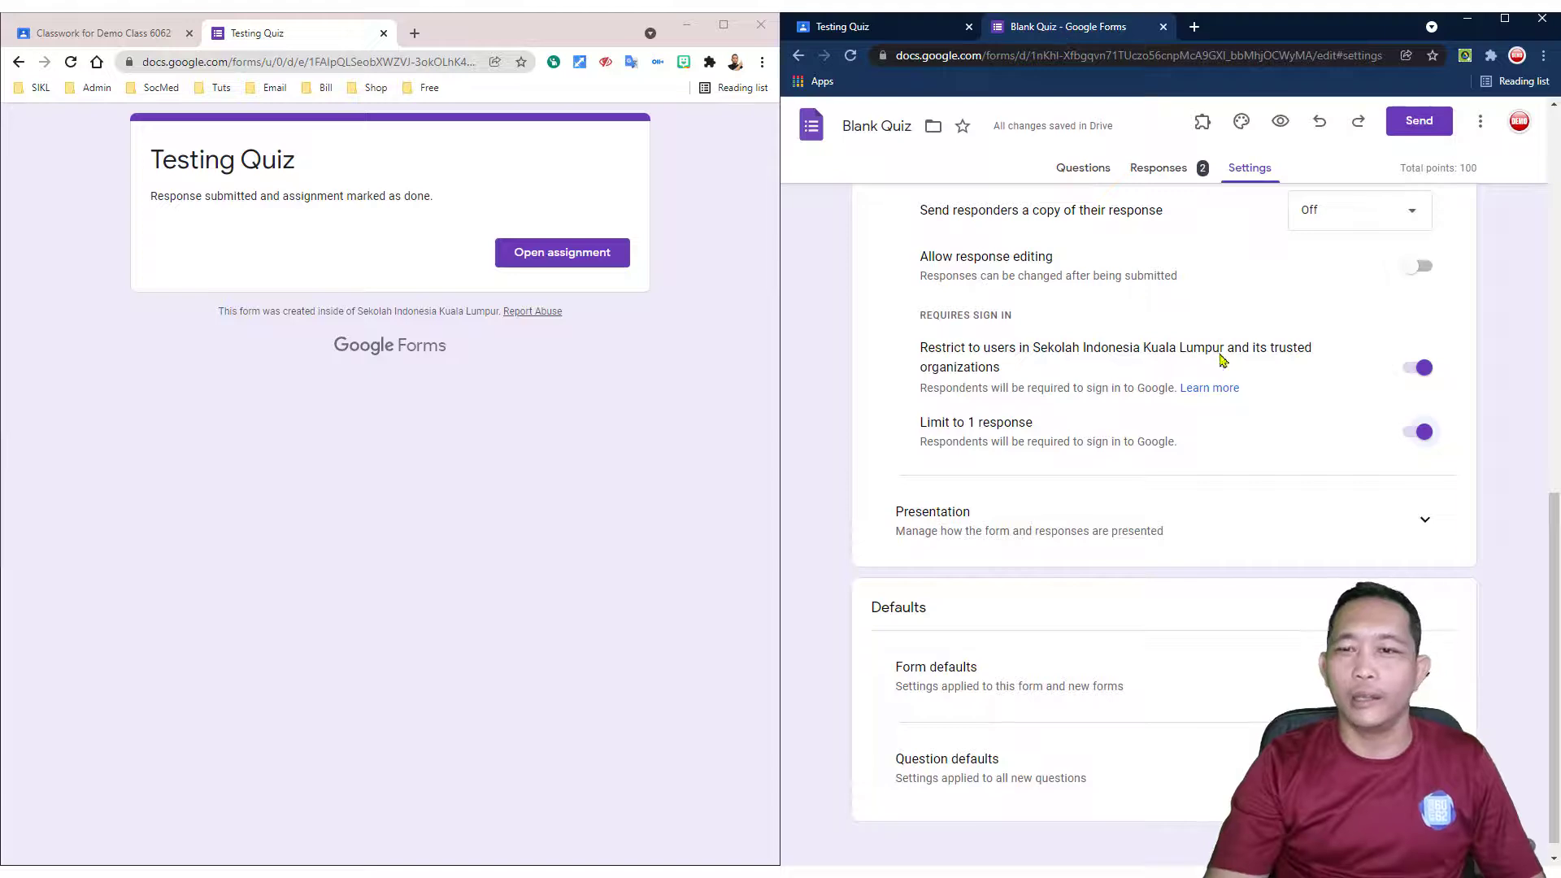
{"action": "scroll", "coordinate": [1204, 325], "scroll_direction": "up", "scroll_amount": 10}
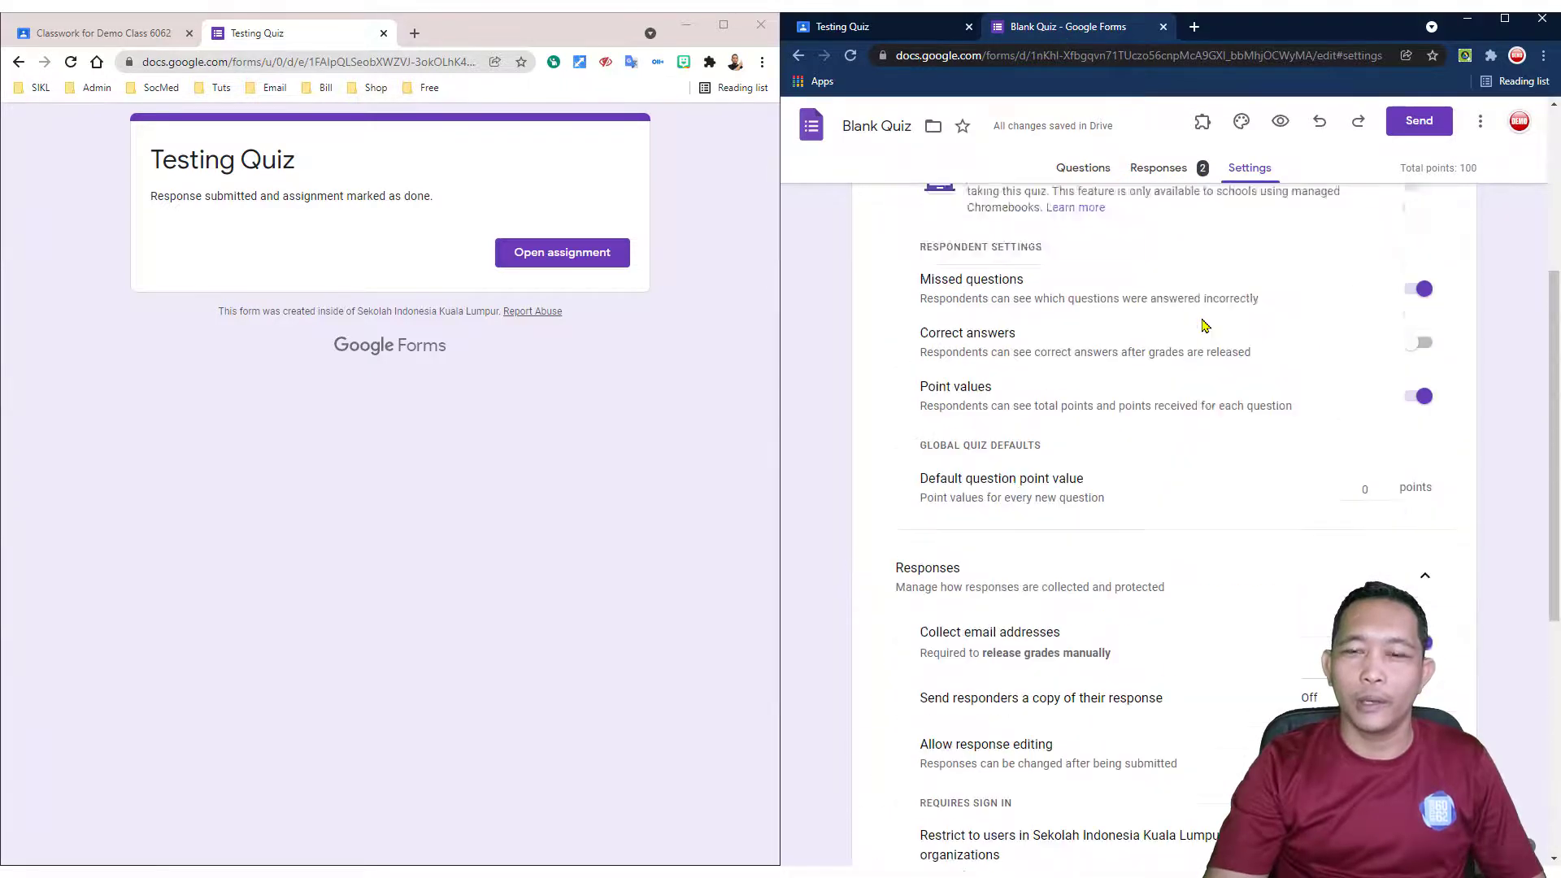
{"action": "left_click", "coordinate": [1174, 177]}
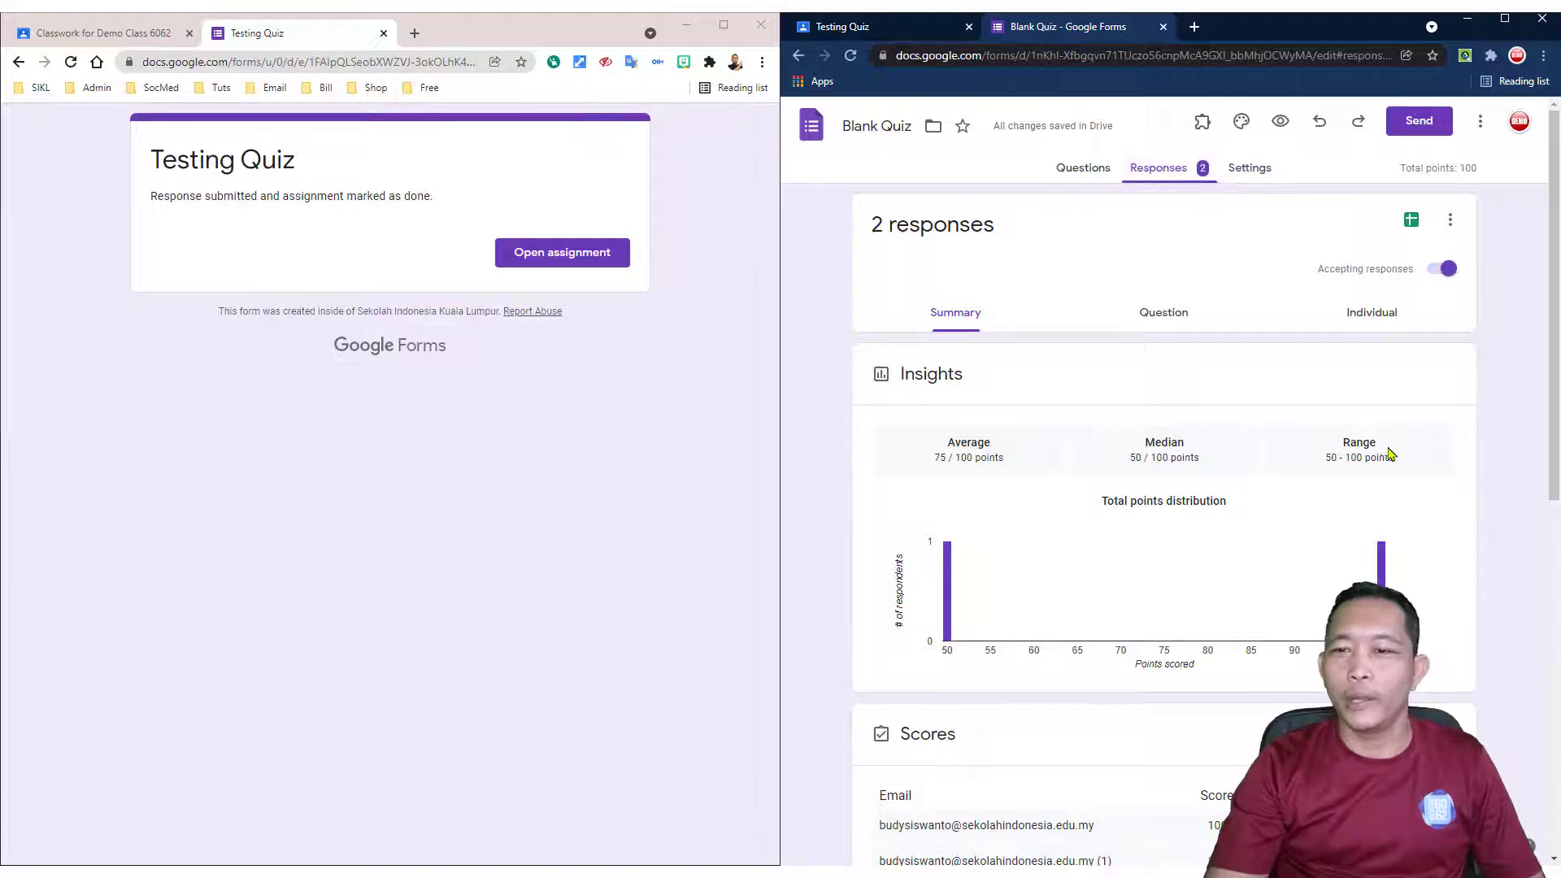
{"action": "left_click", "coordinate": [1164, 312]}
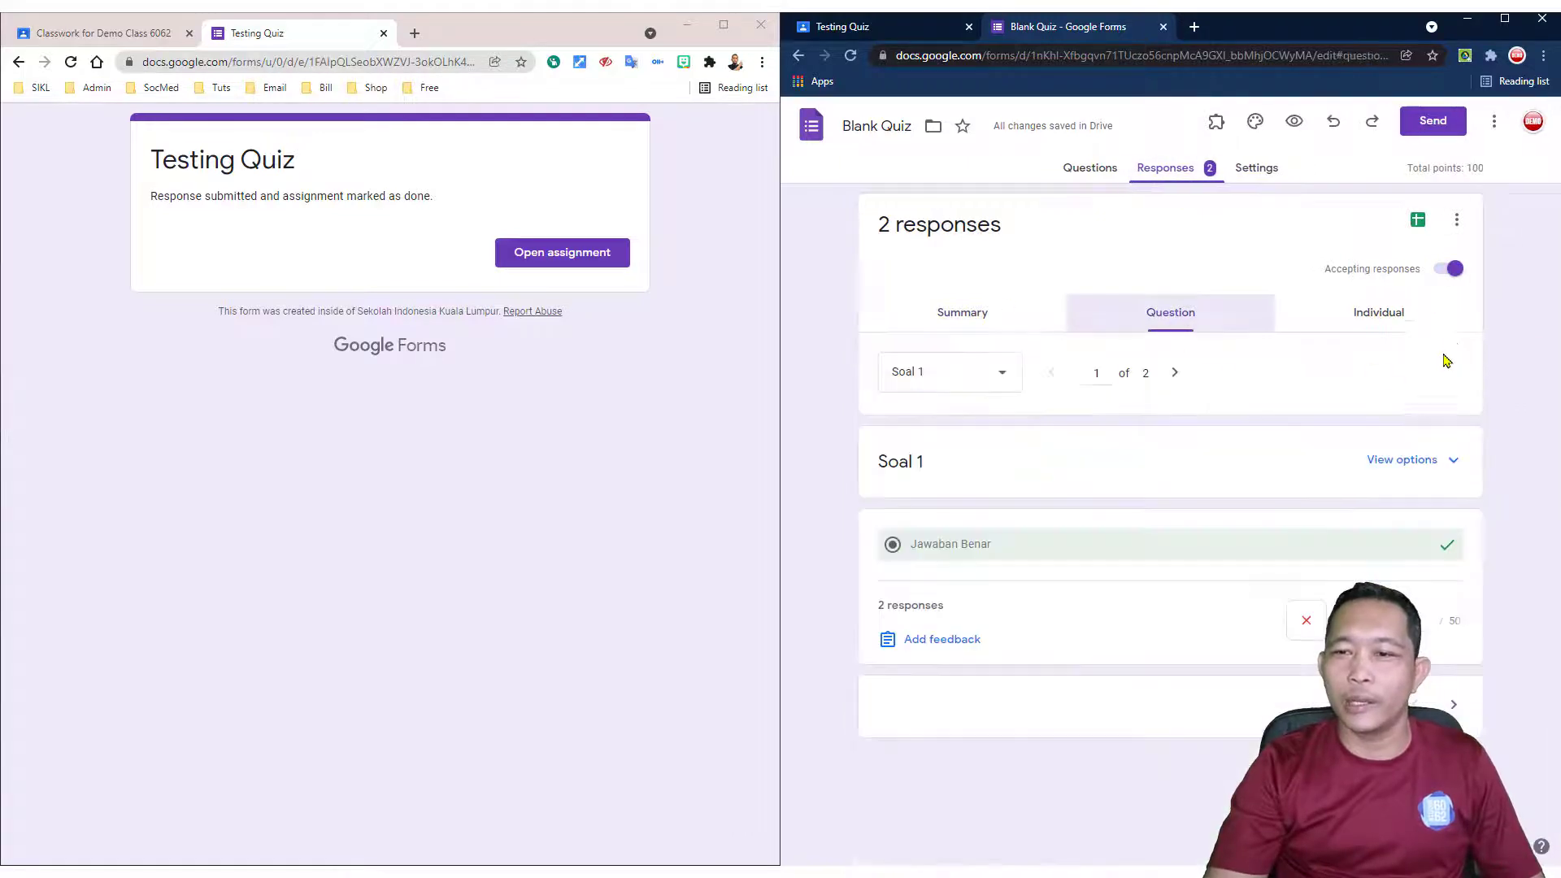
{"action": "left_click", "coordinate": [1387, 311]}
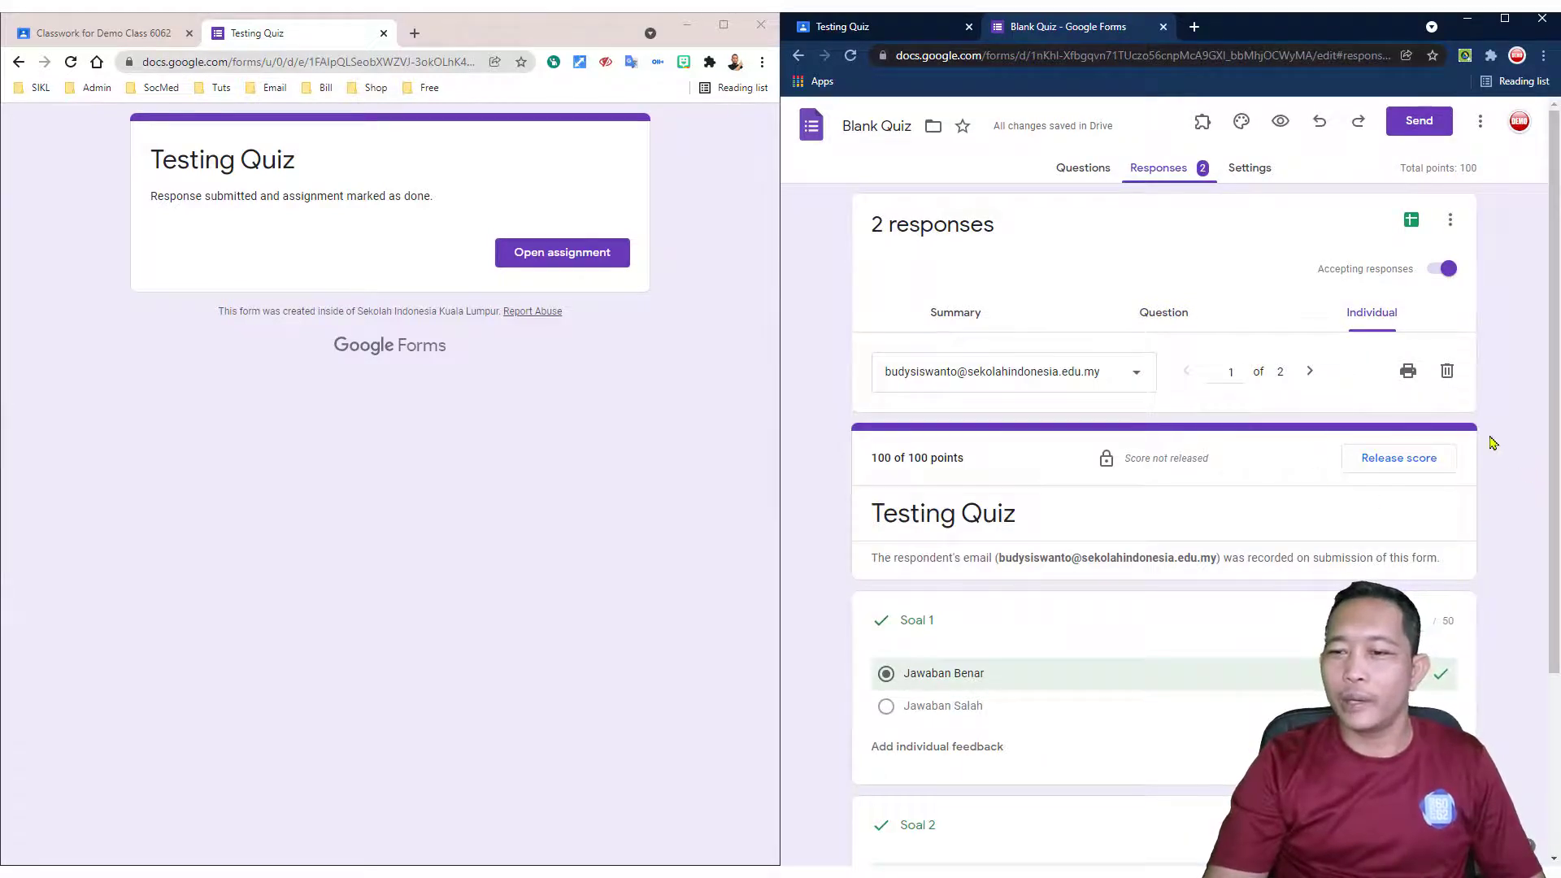
Check the class gradebook for the Testing Quiz grade and examine the student's first individual response in the form
{"action": "left_click", "coordinate": [916, 32]}
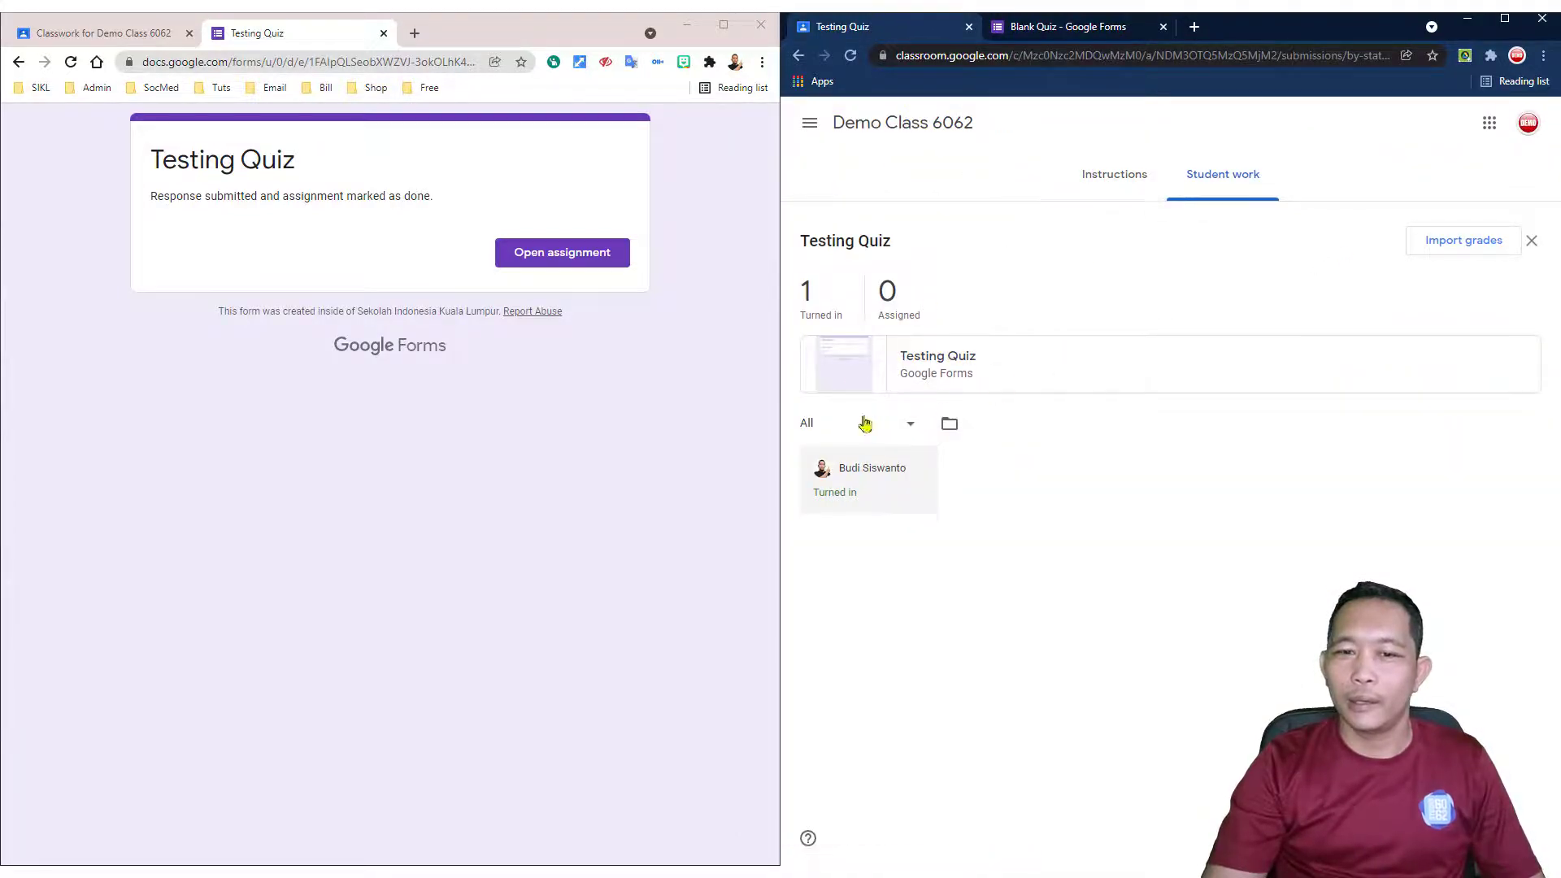
{"action": "left_click", "coordinate": [798, 55]}
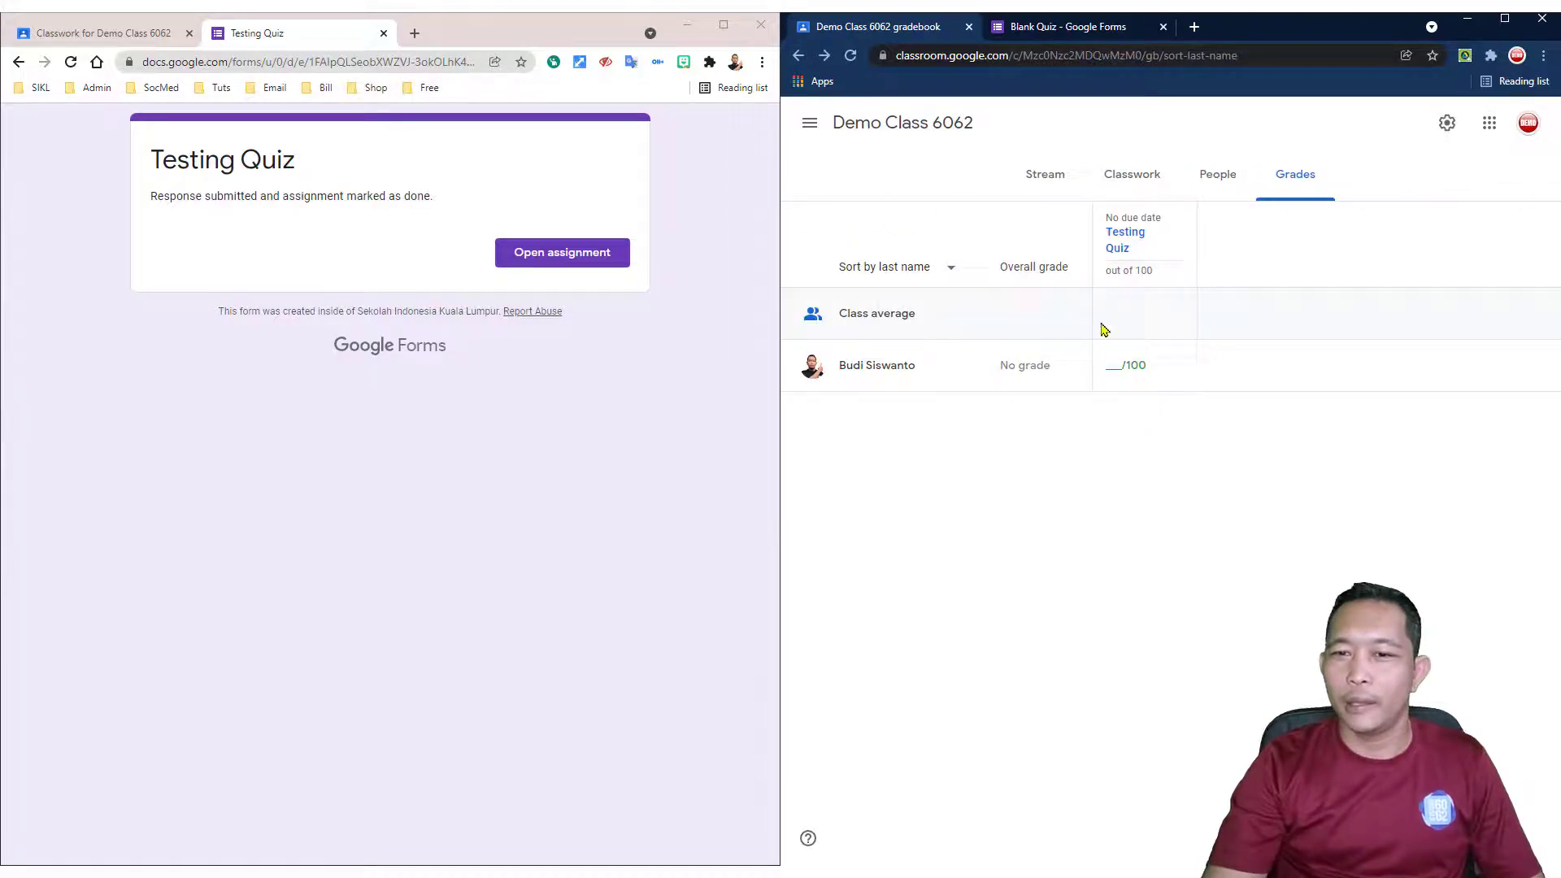
{"action": "left_click", "coordinate": [1067, 37]}
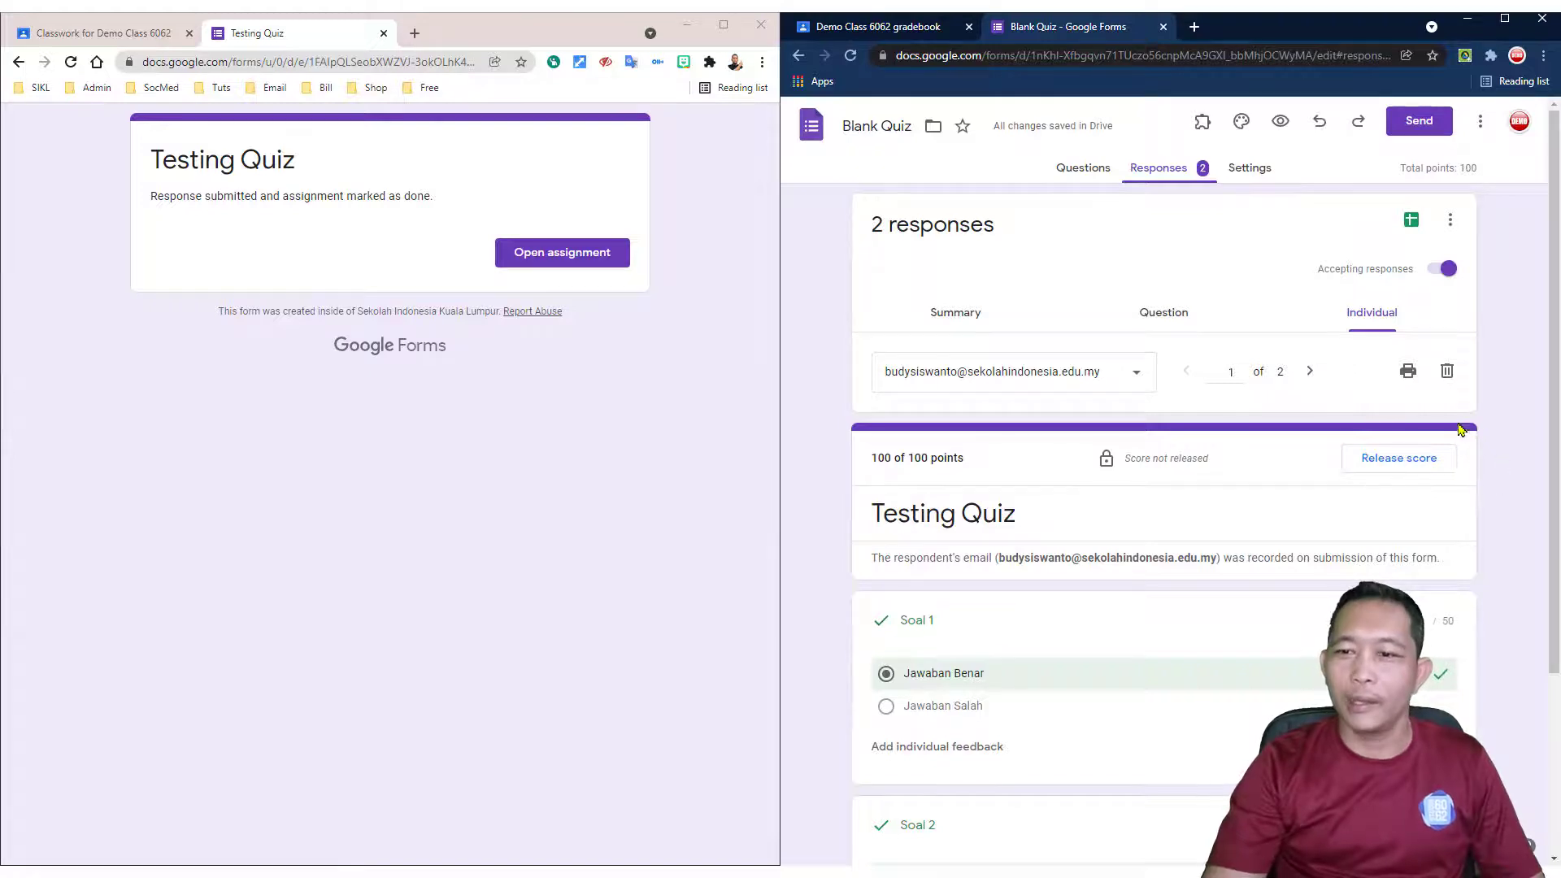
{"action": "scroll", "coordinate": [1505, 540], "scroll_direction": "down", "scroll_amount": 3}
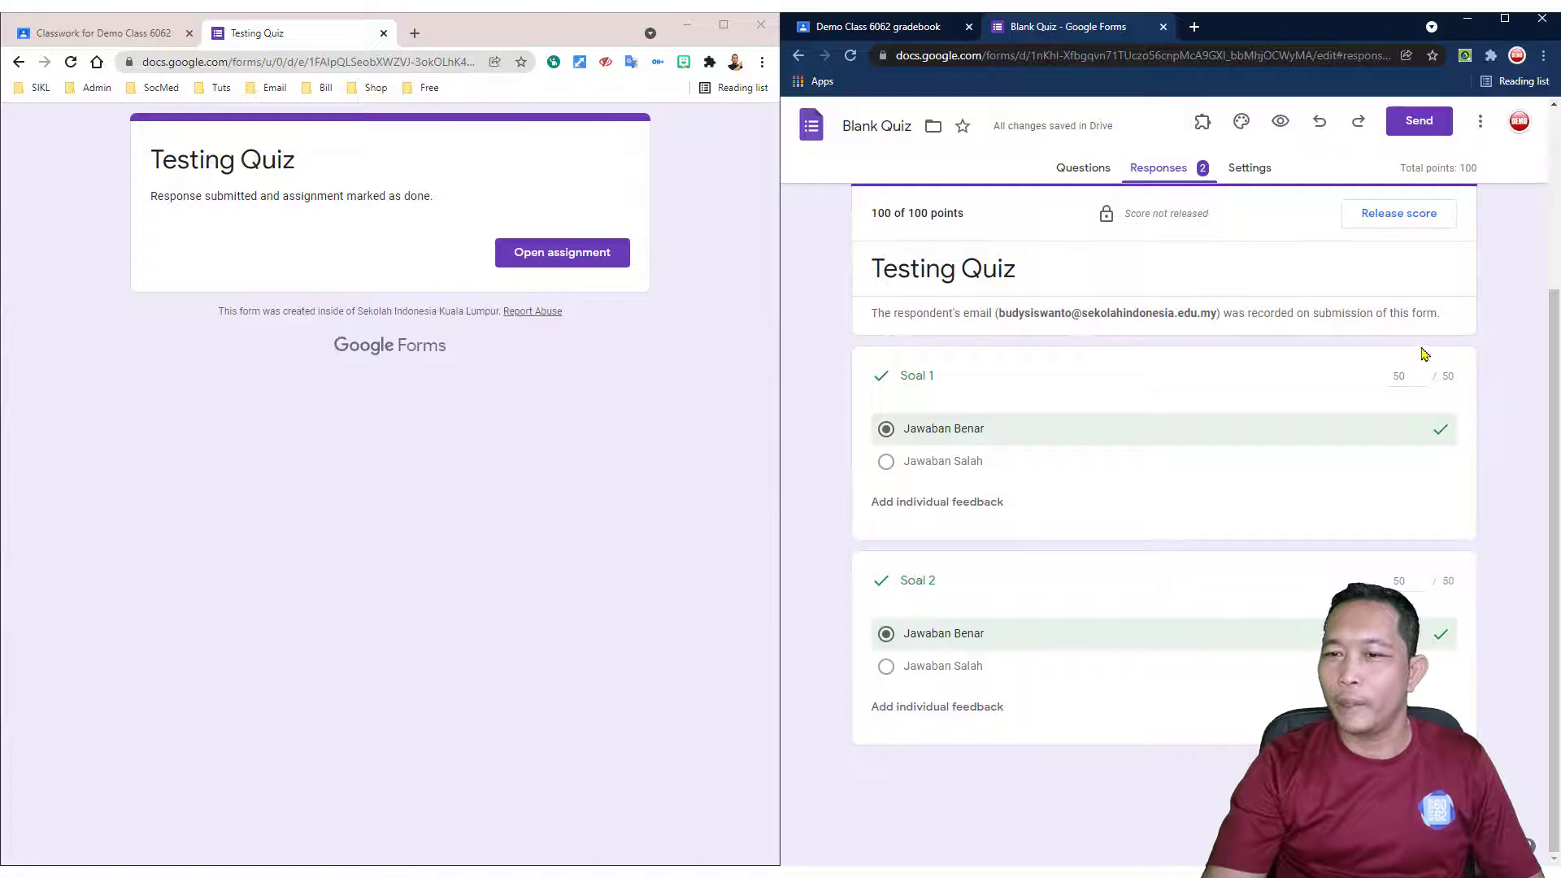
Compare the student's two individual responses in the quiz form, checking each one's answers, points and score-release status
{"action": "scroll", "coordinate": [1401, 545], "scroll_direction": "up", "scroll_amount": 3}
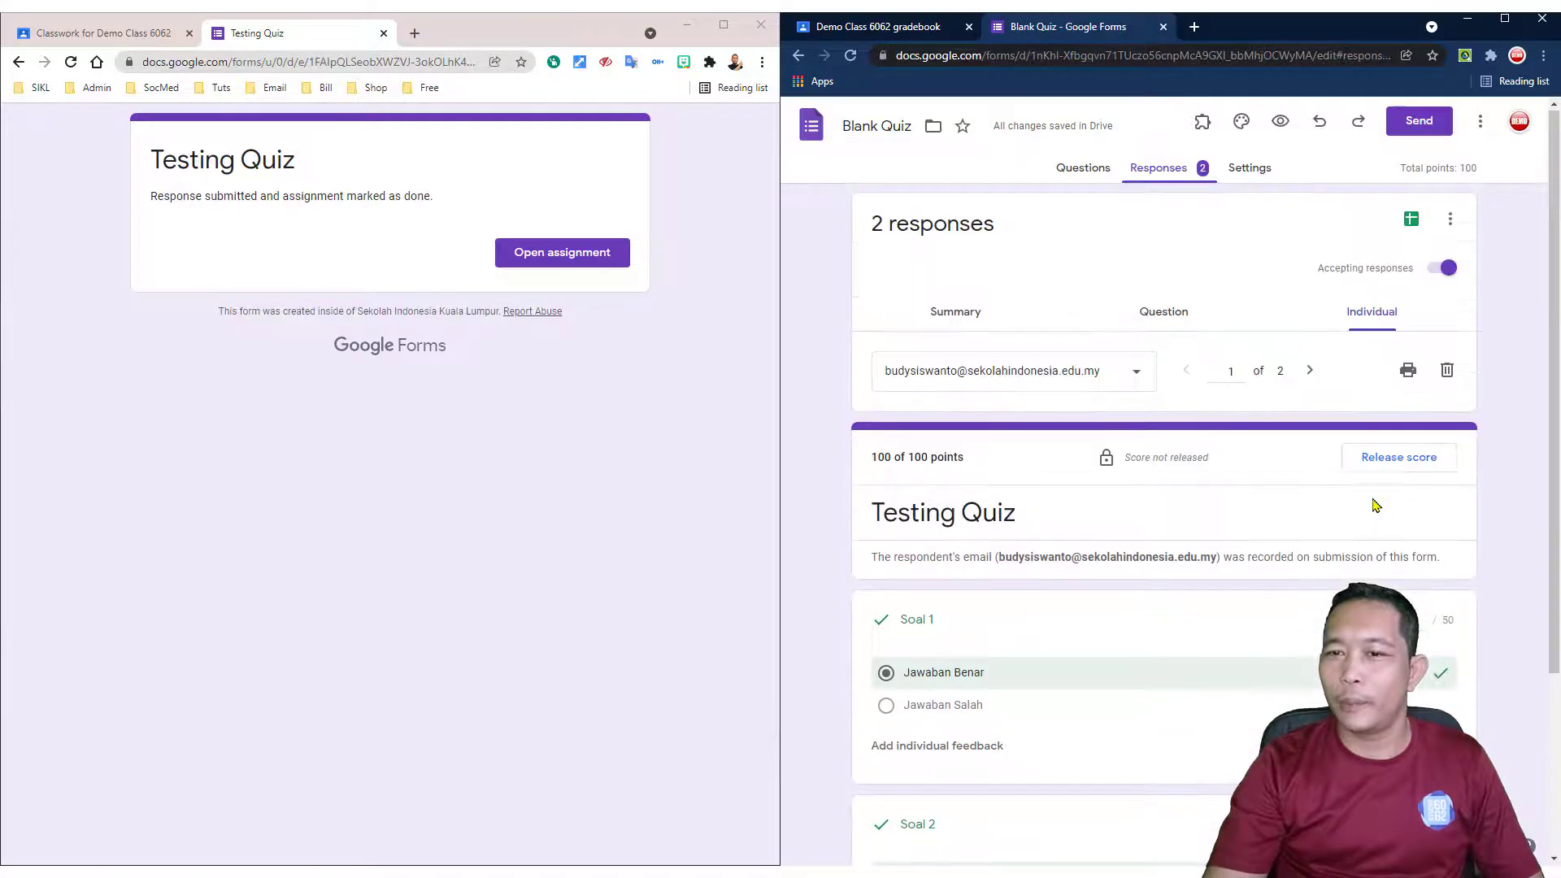
{"action": "left_click", "coordinate": [1310, 371]}
{"action": "scroll", "coordinate": [1503, 594], "scroll_direction": "down", "scroll_amount": 4}
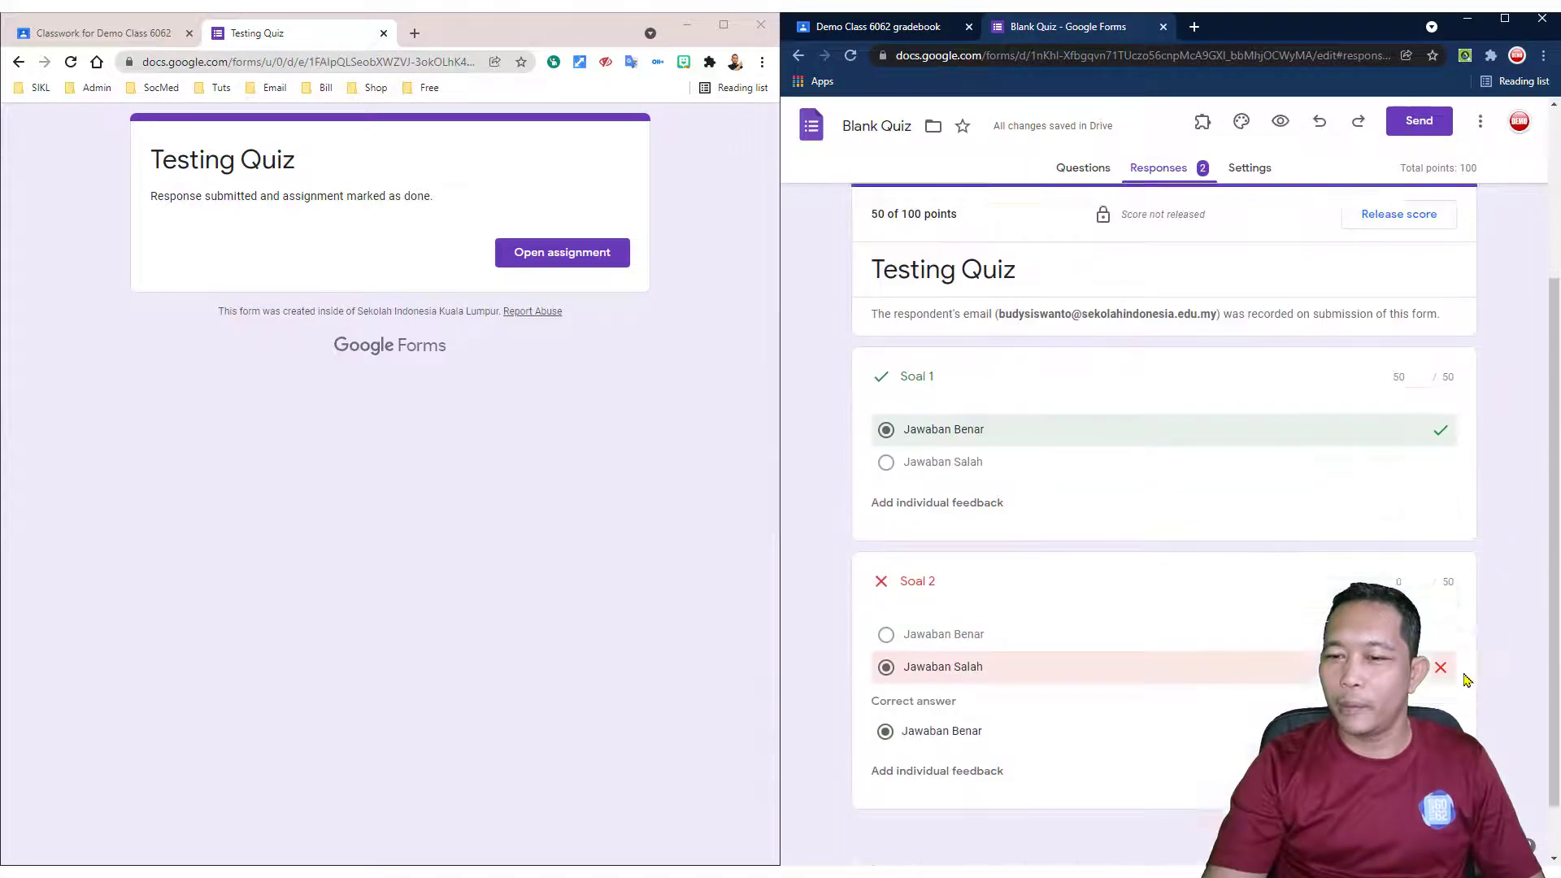
{"action": "scroll", "coordinate": [1480, 622], "scroll_direction": "up", "scroll_amount": 3}
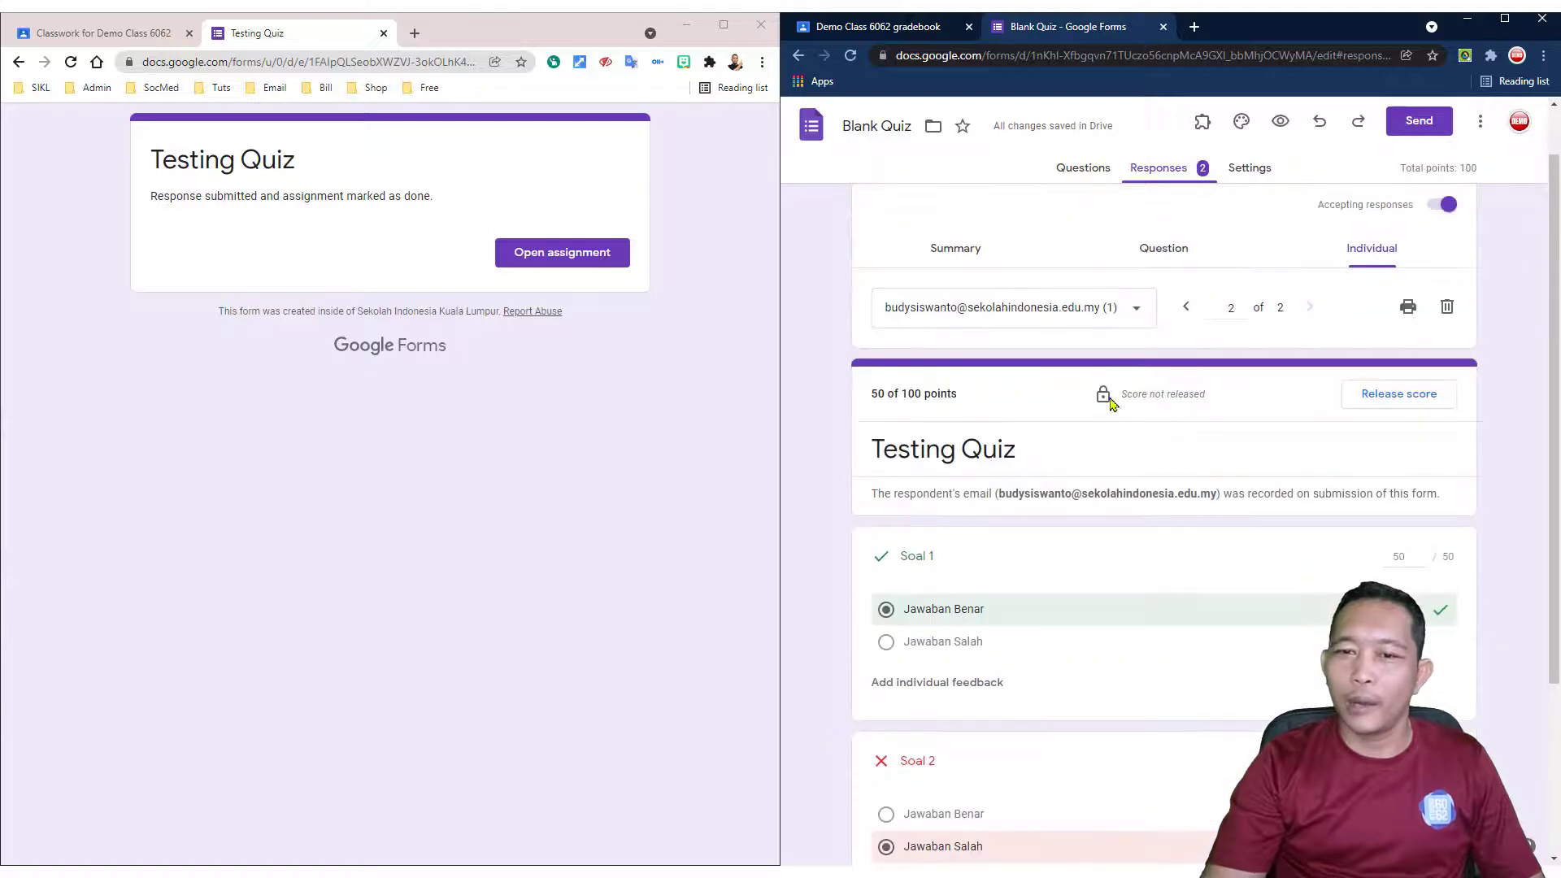
{"action": "left_click", "coordinate": [1183, 308]}
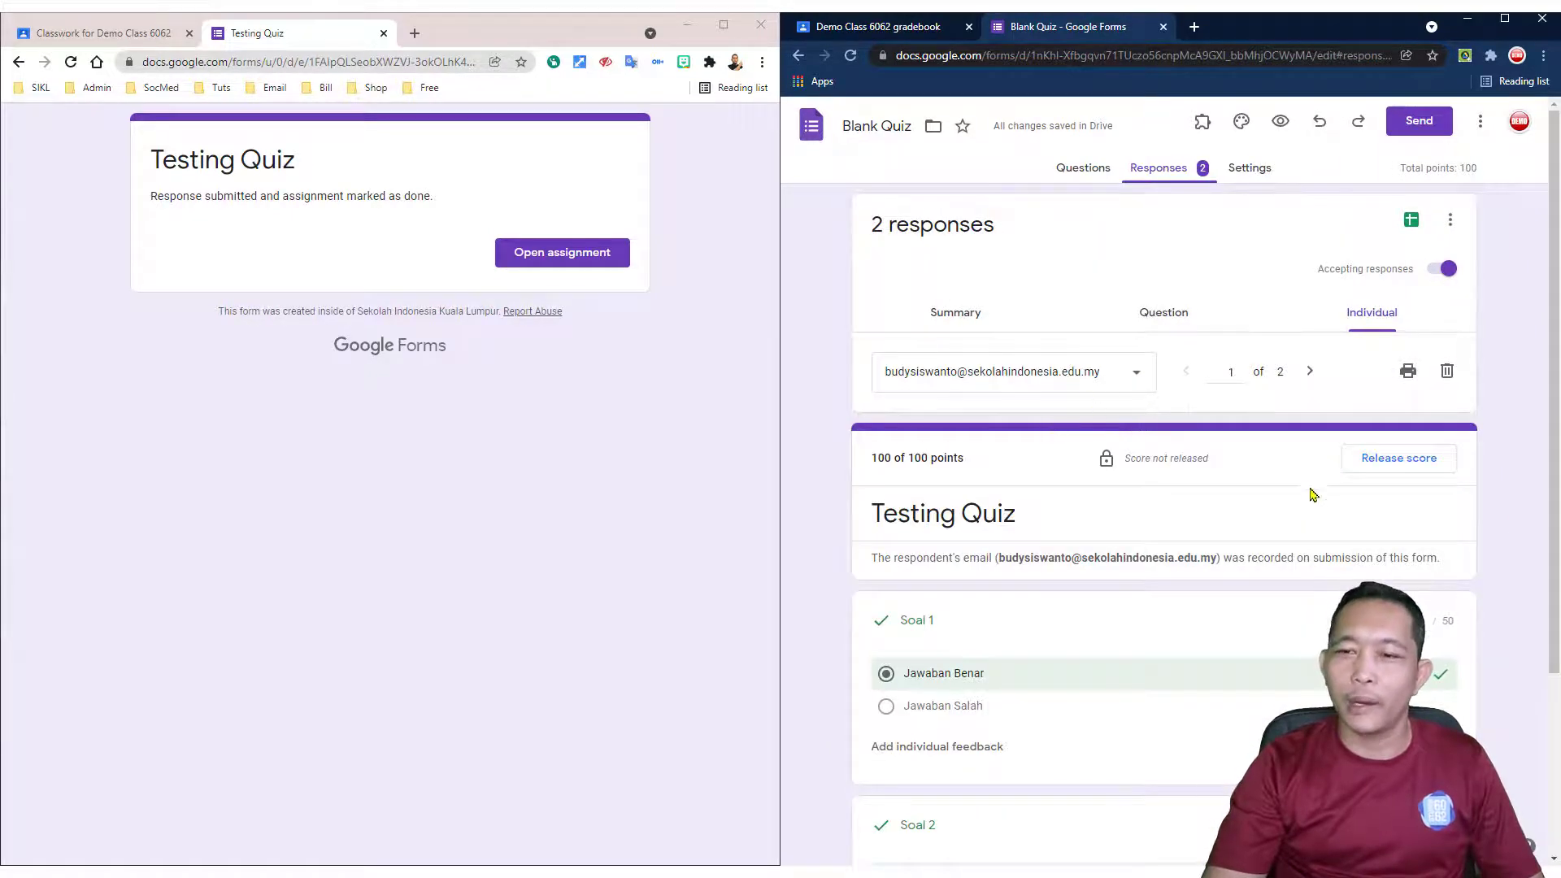
{"action": "left_click", "coordinate": [1144, 382]}
{"action": "left_click", "coordinate": [1179, 369]}
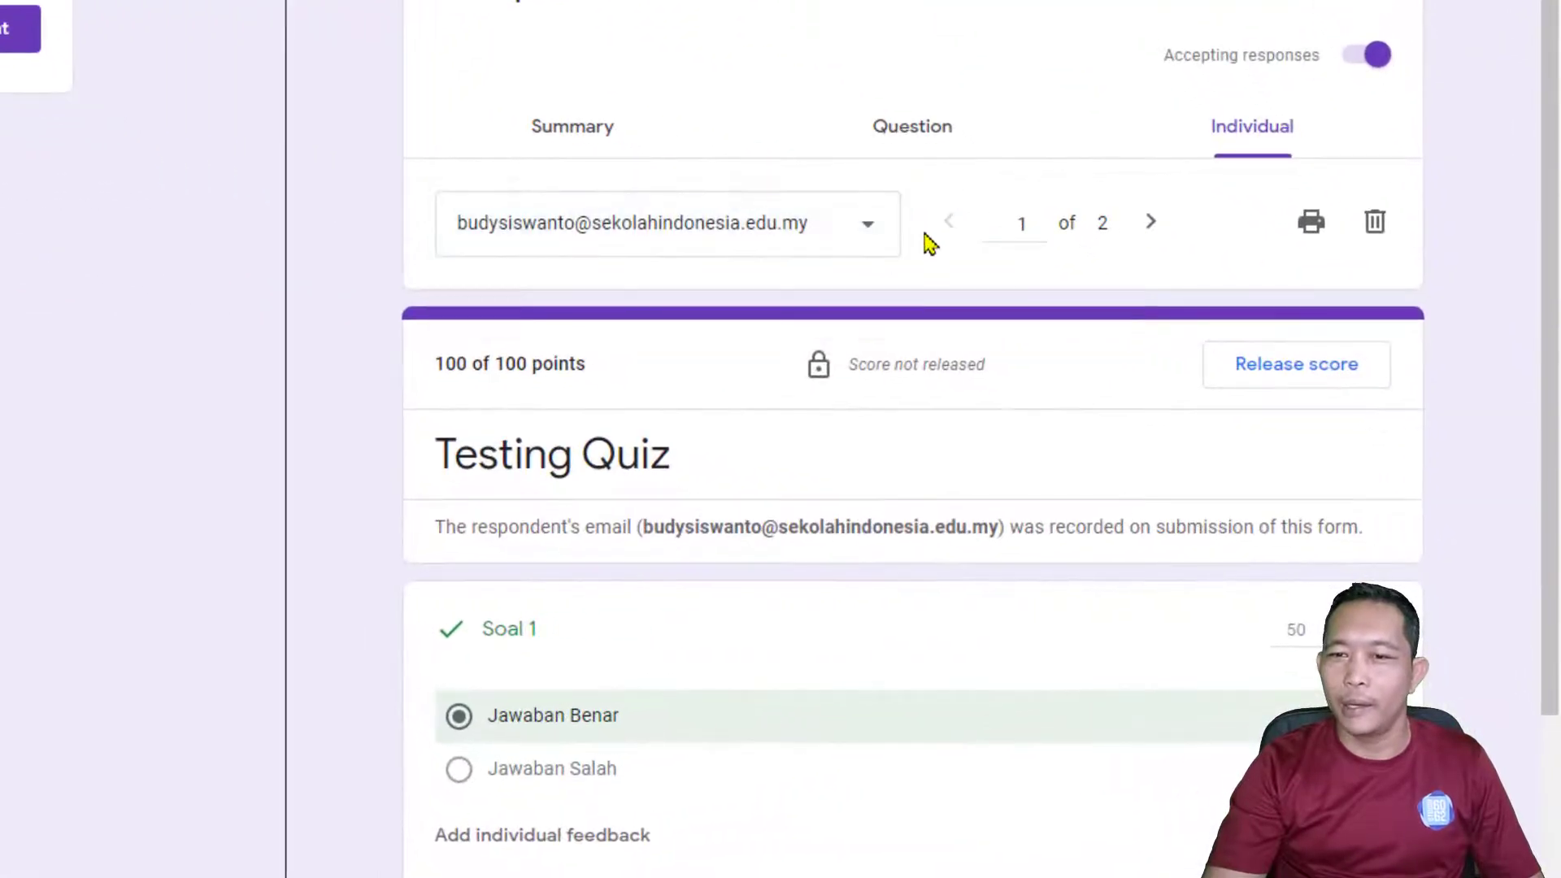
{"action": "left_click", "coordinate": [1151, 232]}
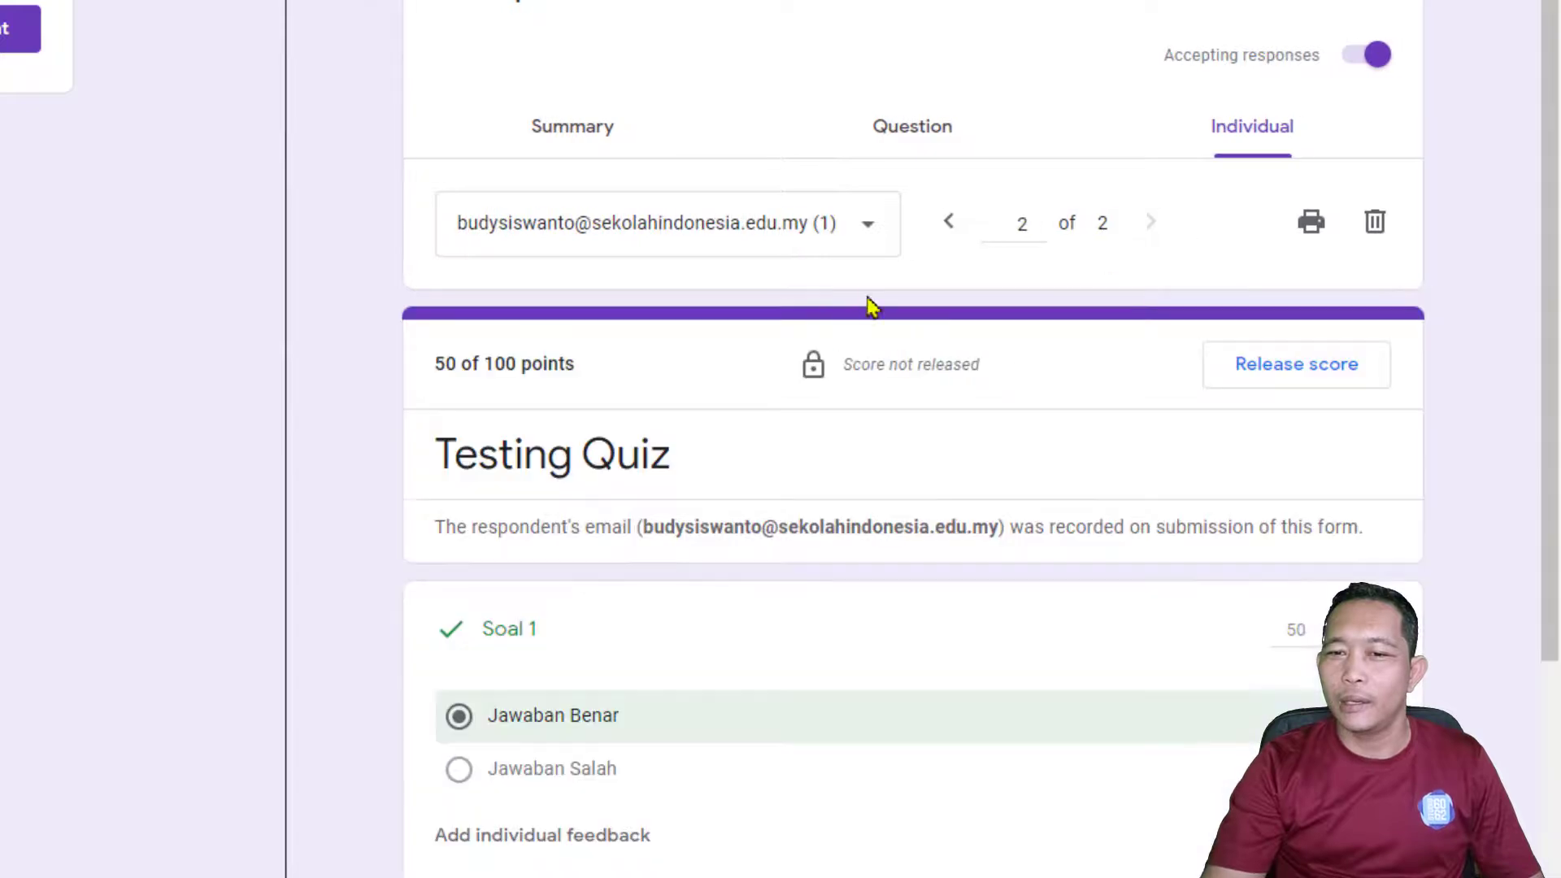
{"action": "left_click", "coordinate": [949, 227]}
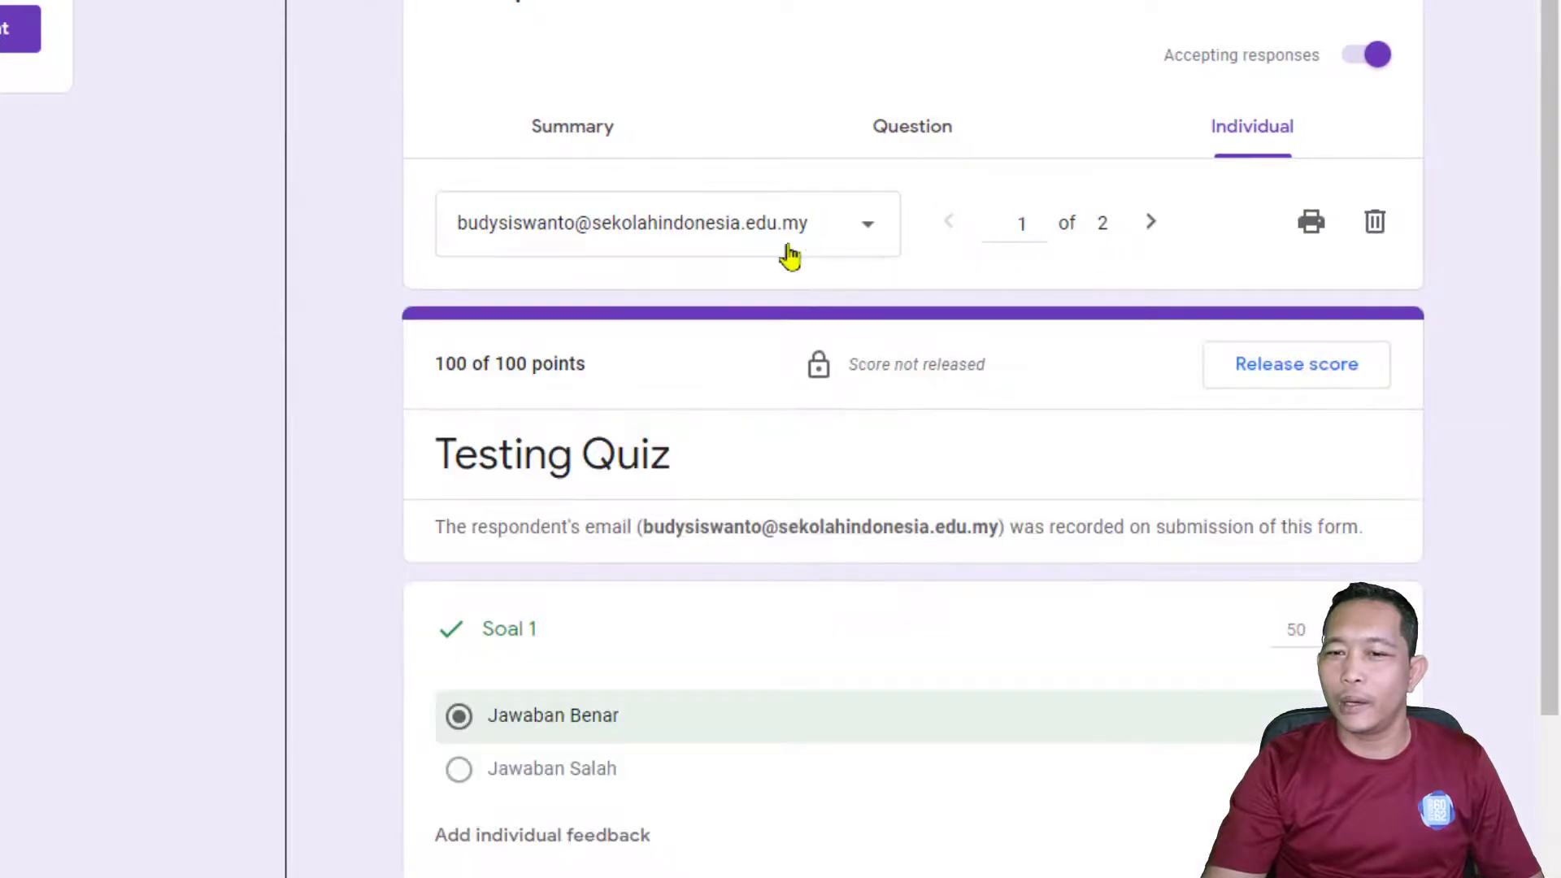
{"action": "left_click", "coordinate": [1149, 224]}
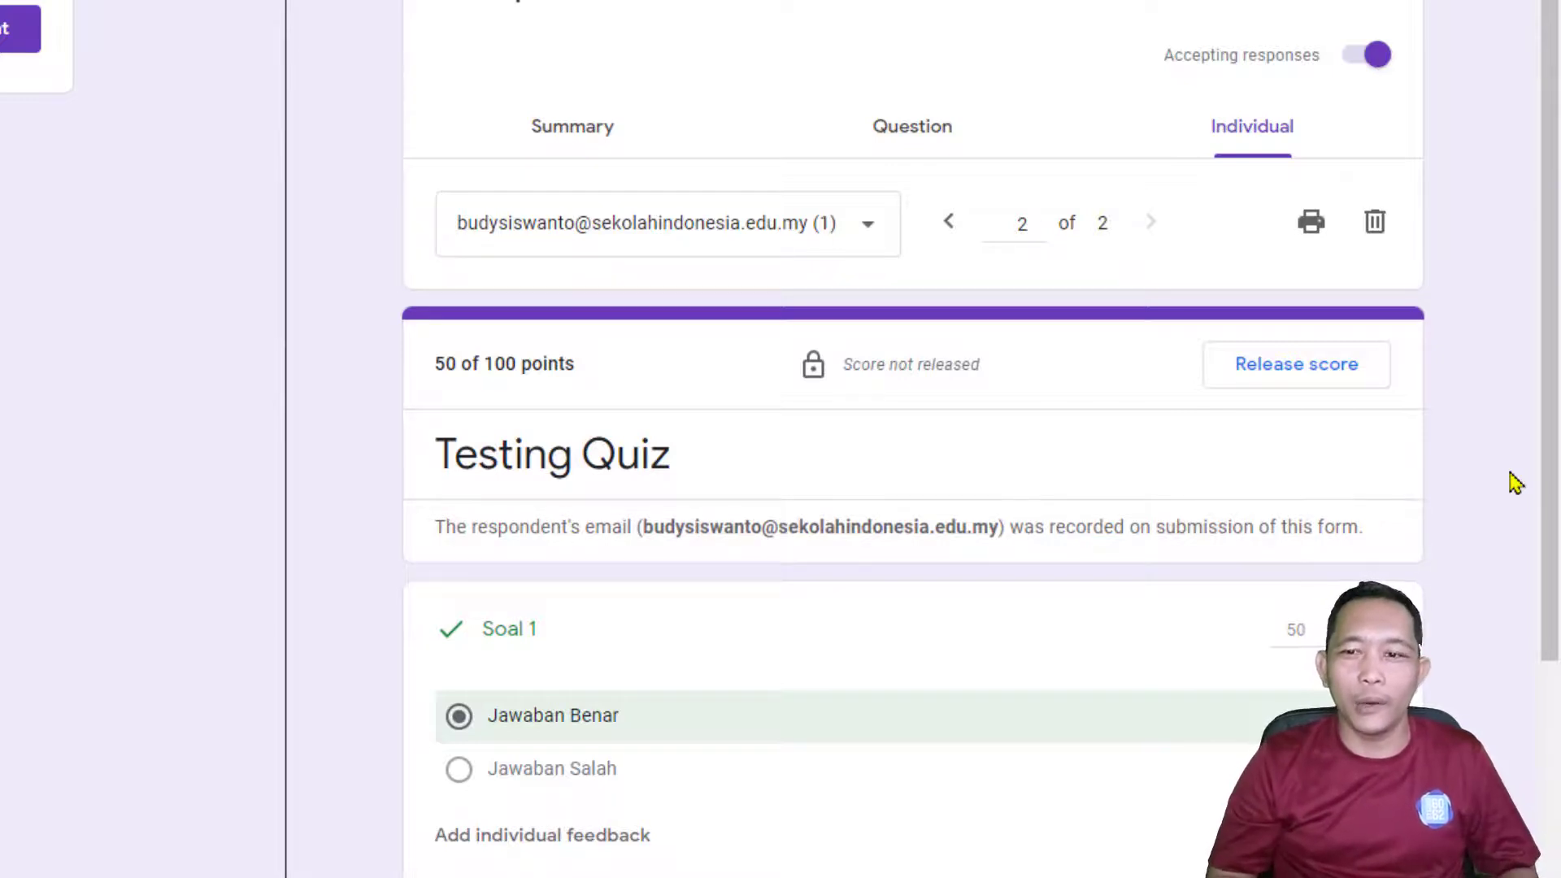
{"action": "left_click", "coordinate": [1360, 382]}
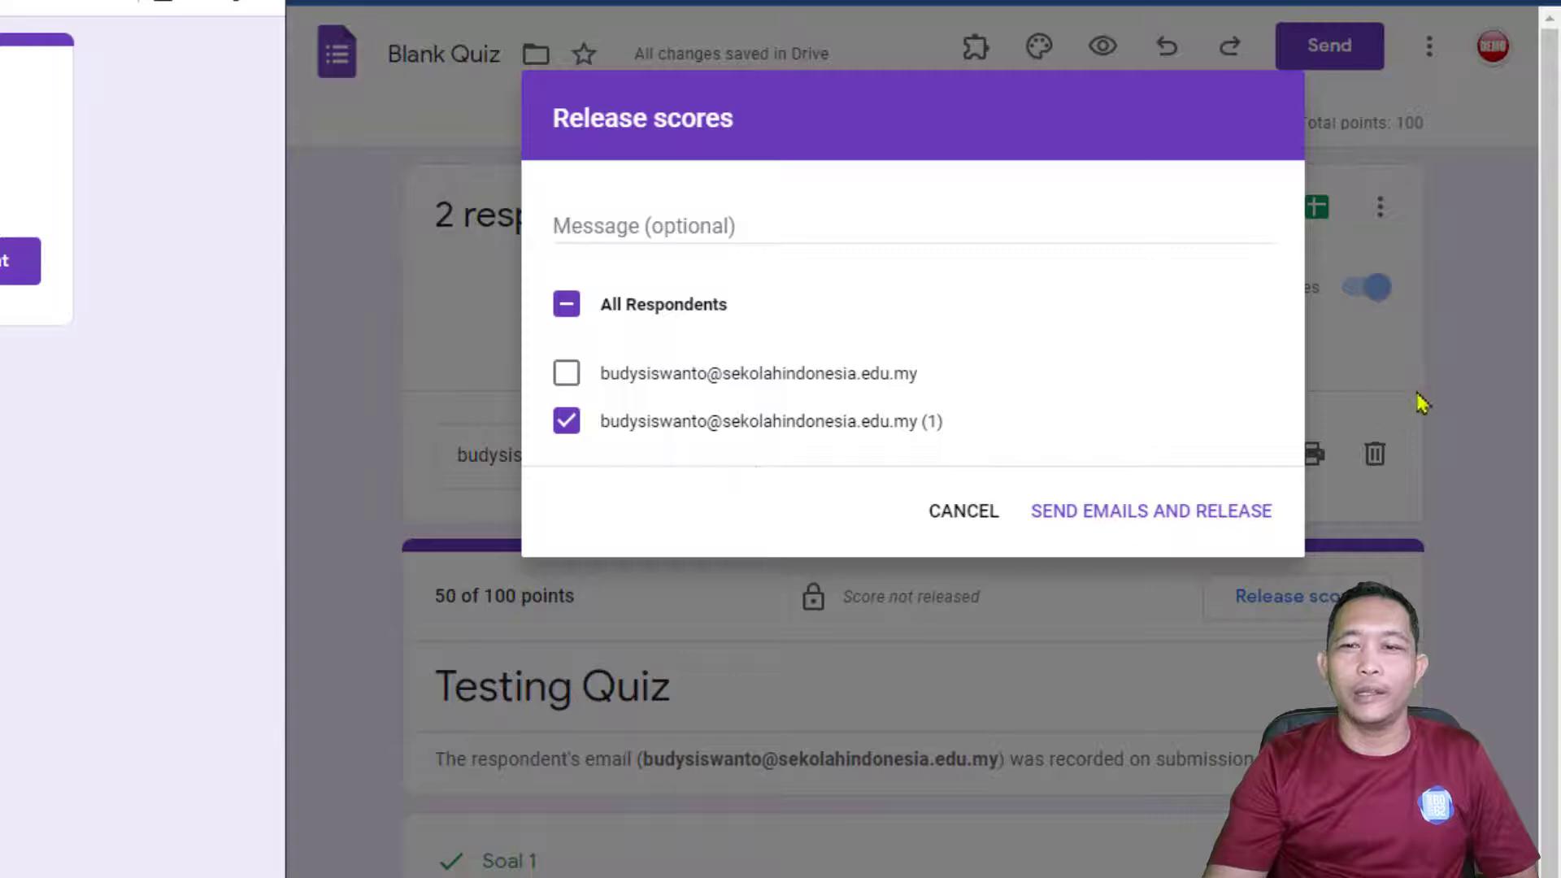
{"action": "left_click", "coordinate": [1475, 592]}
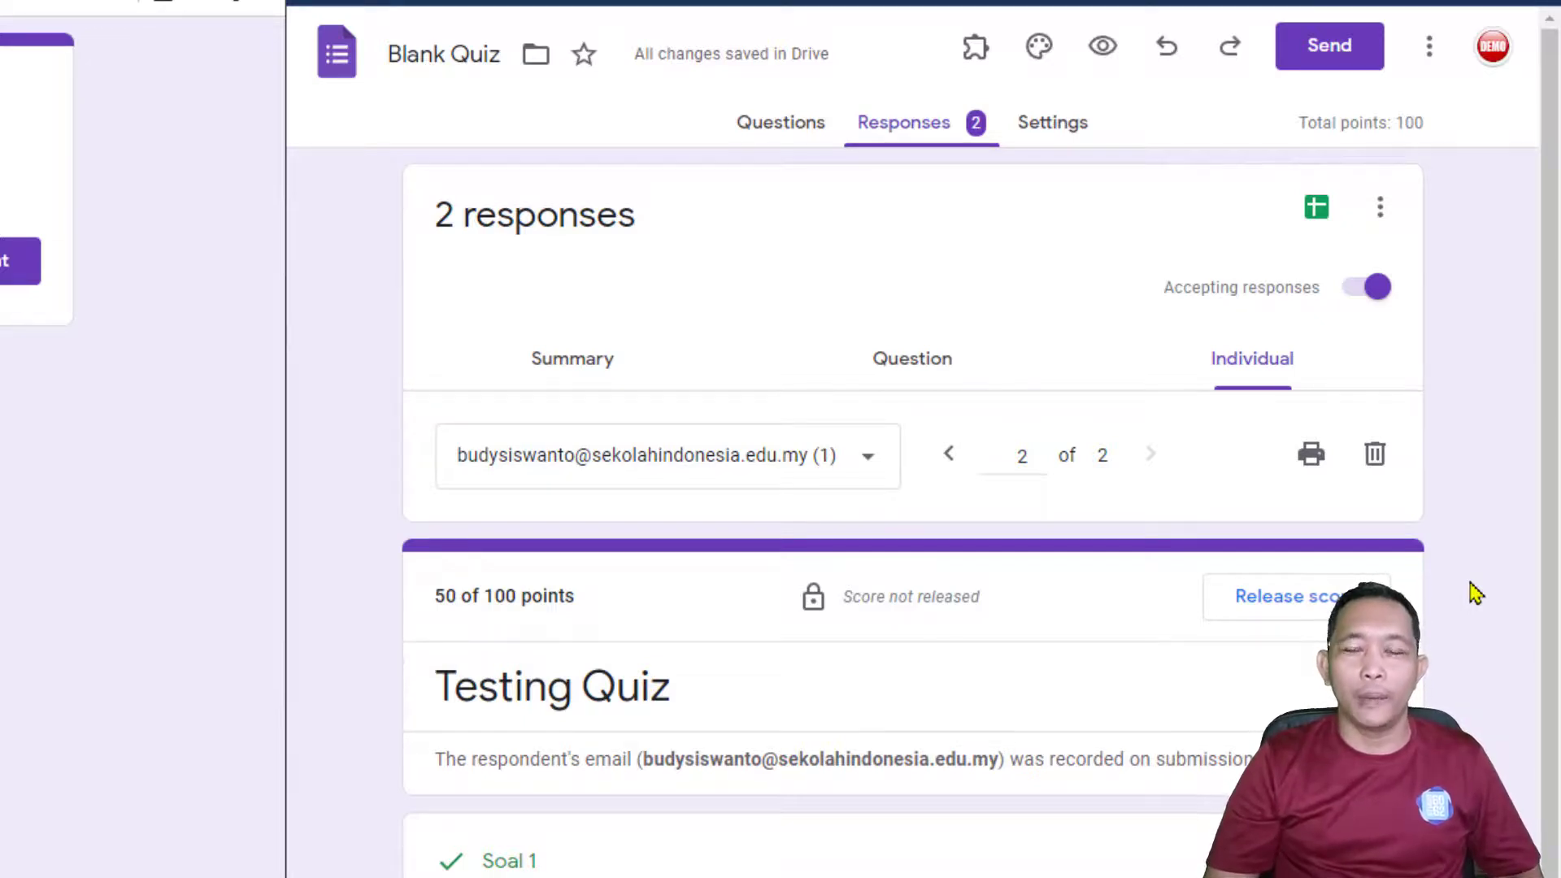
{"action": "left_click", "coordinate": [1269, 606]}
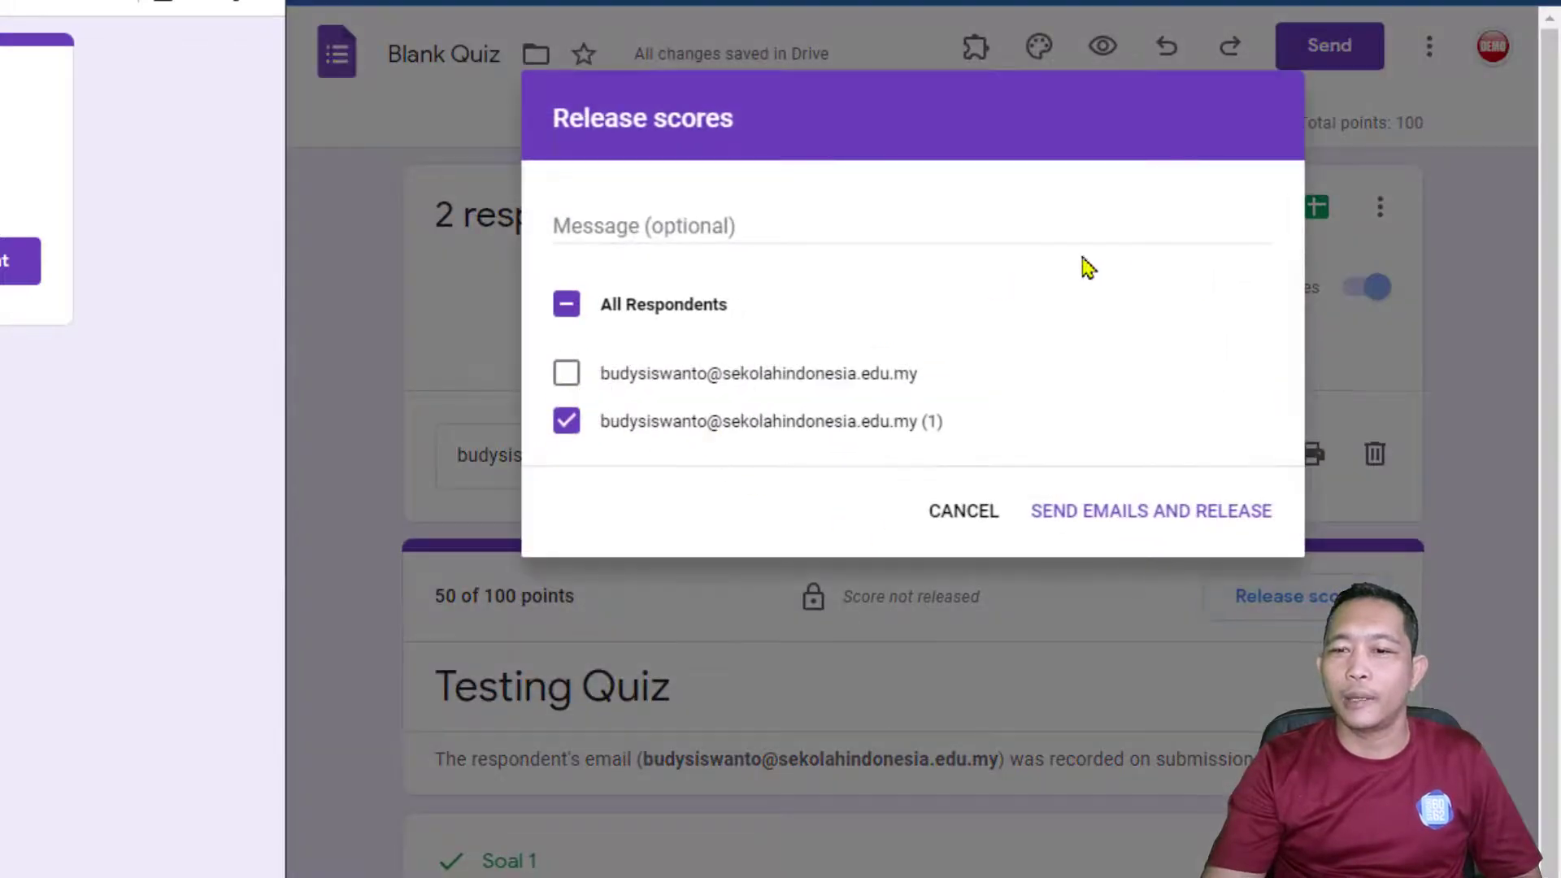
{"action": "left_click", "coordinate": [969, 513]}
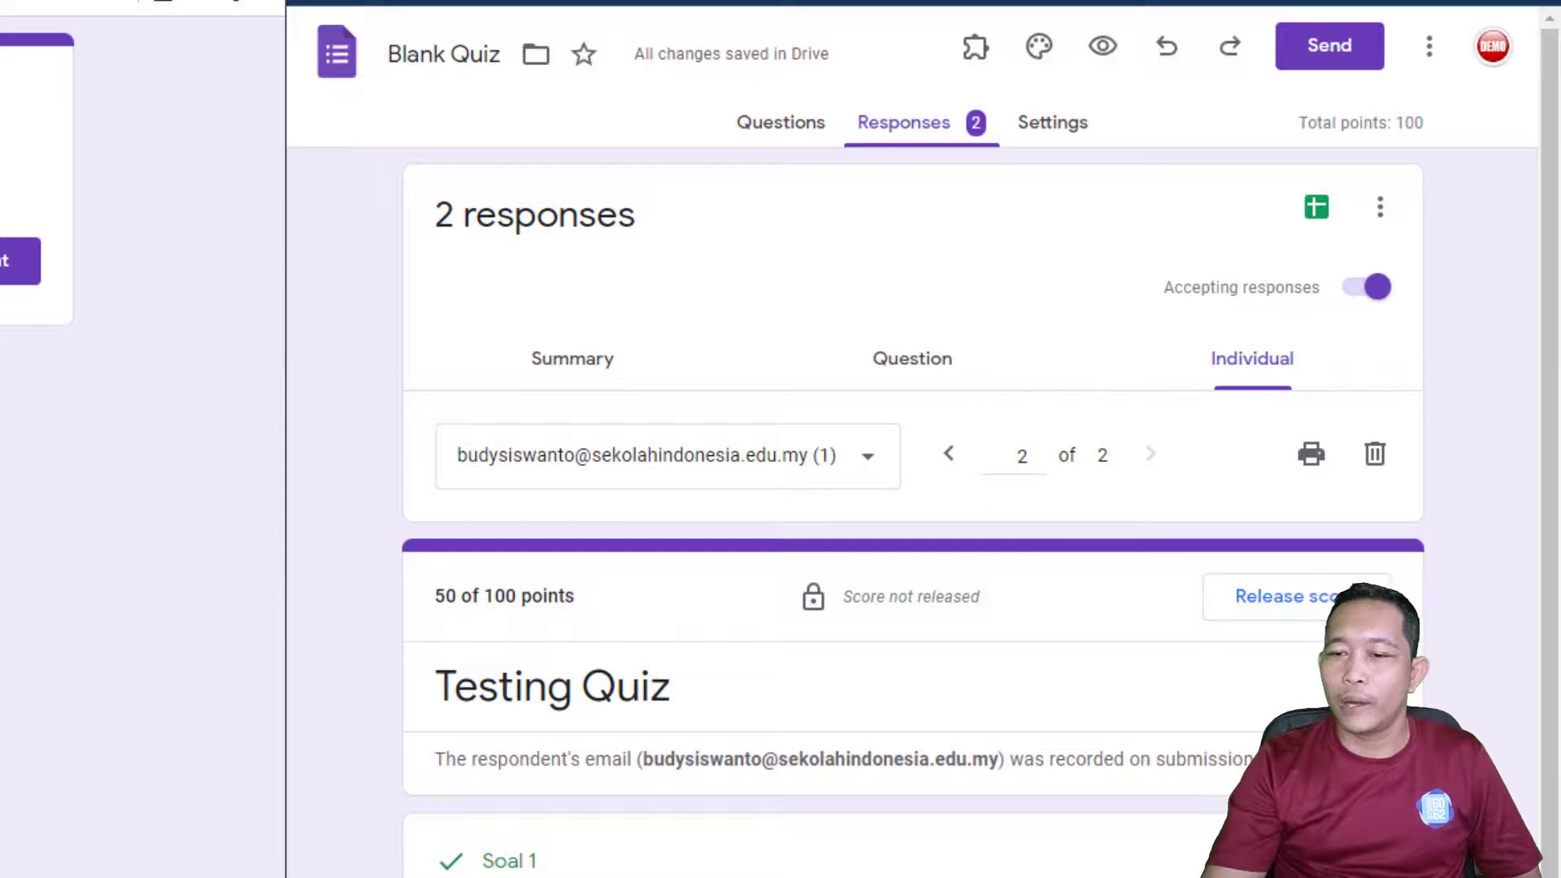
Release the score of only the student's first individual response, the one with full marks, and send the notification email
{"action": "scroll", "coordinate": [1153, 683], "scroll_direction": "down", "scroll_amount": 3}
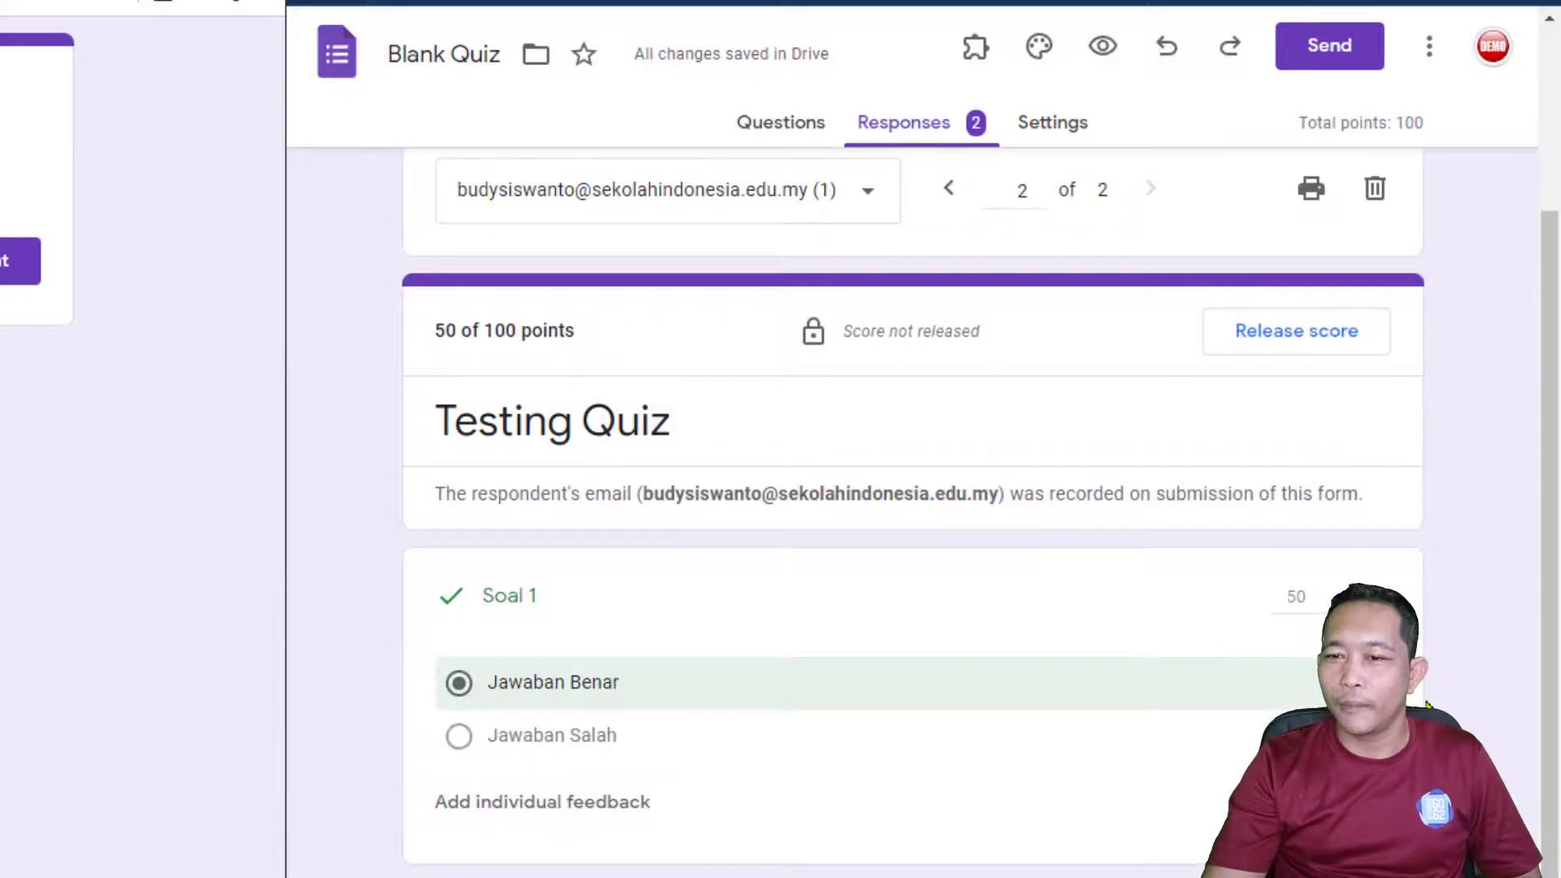
{"action": "scroll", "coordinate": [1101, 477], "scroll_direction": "up", "scroll_amount": 3}
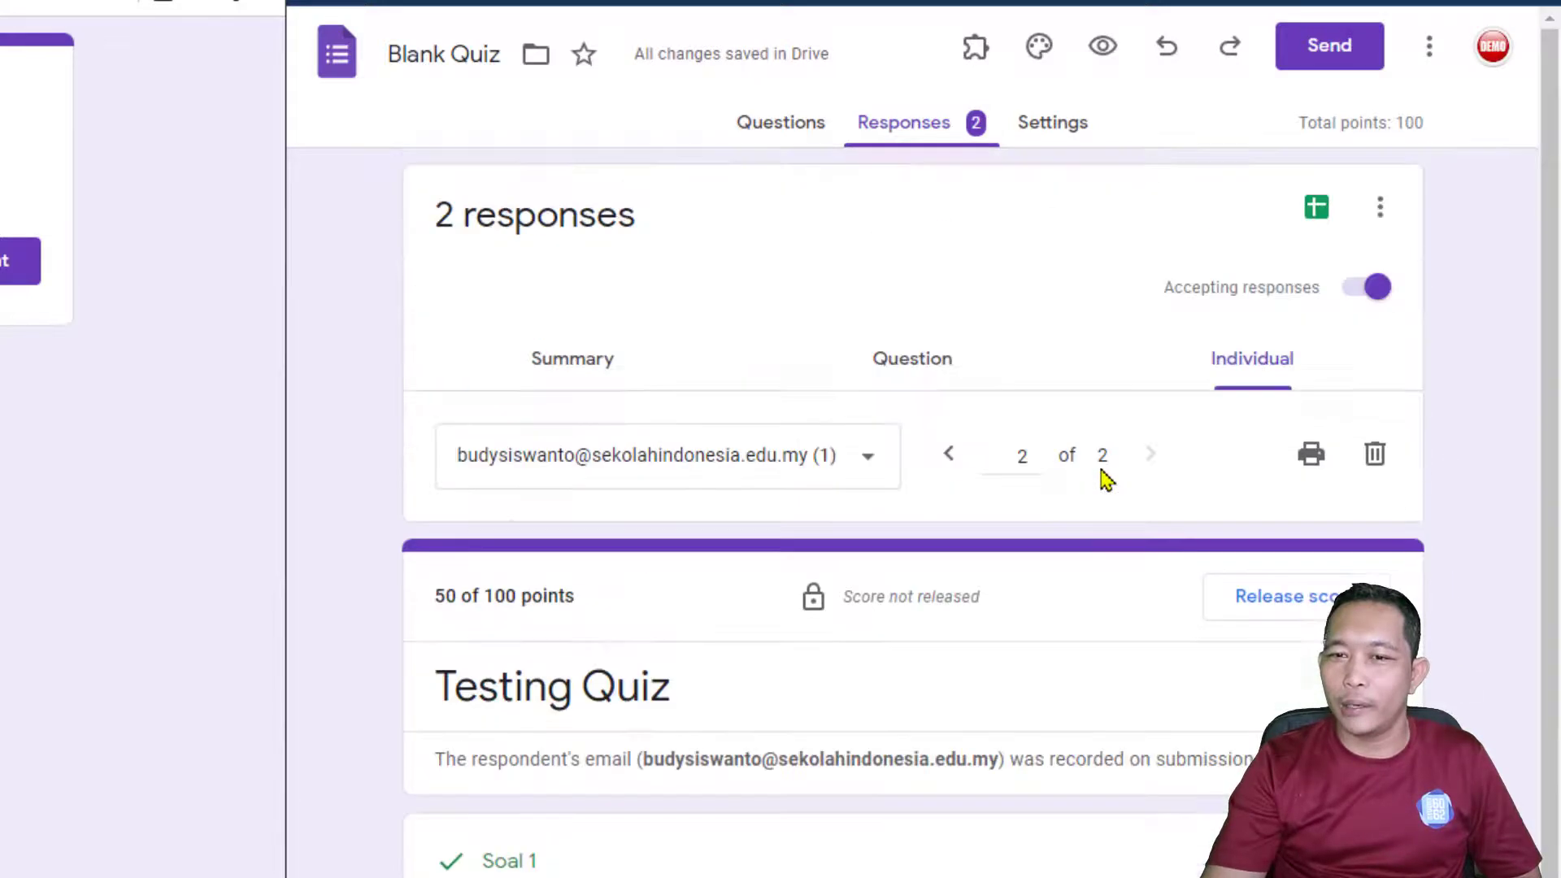
{"action": "left_click", "coordinate": [949, 453]}
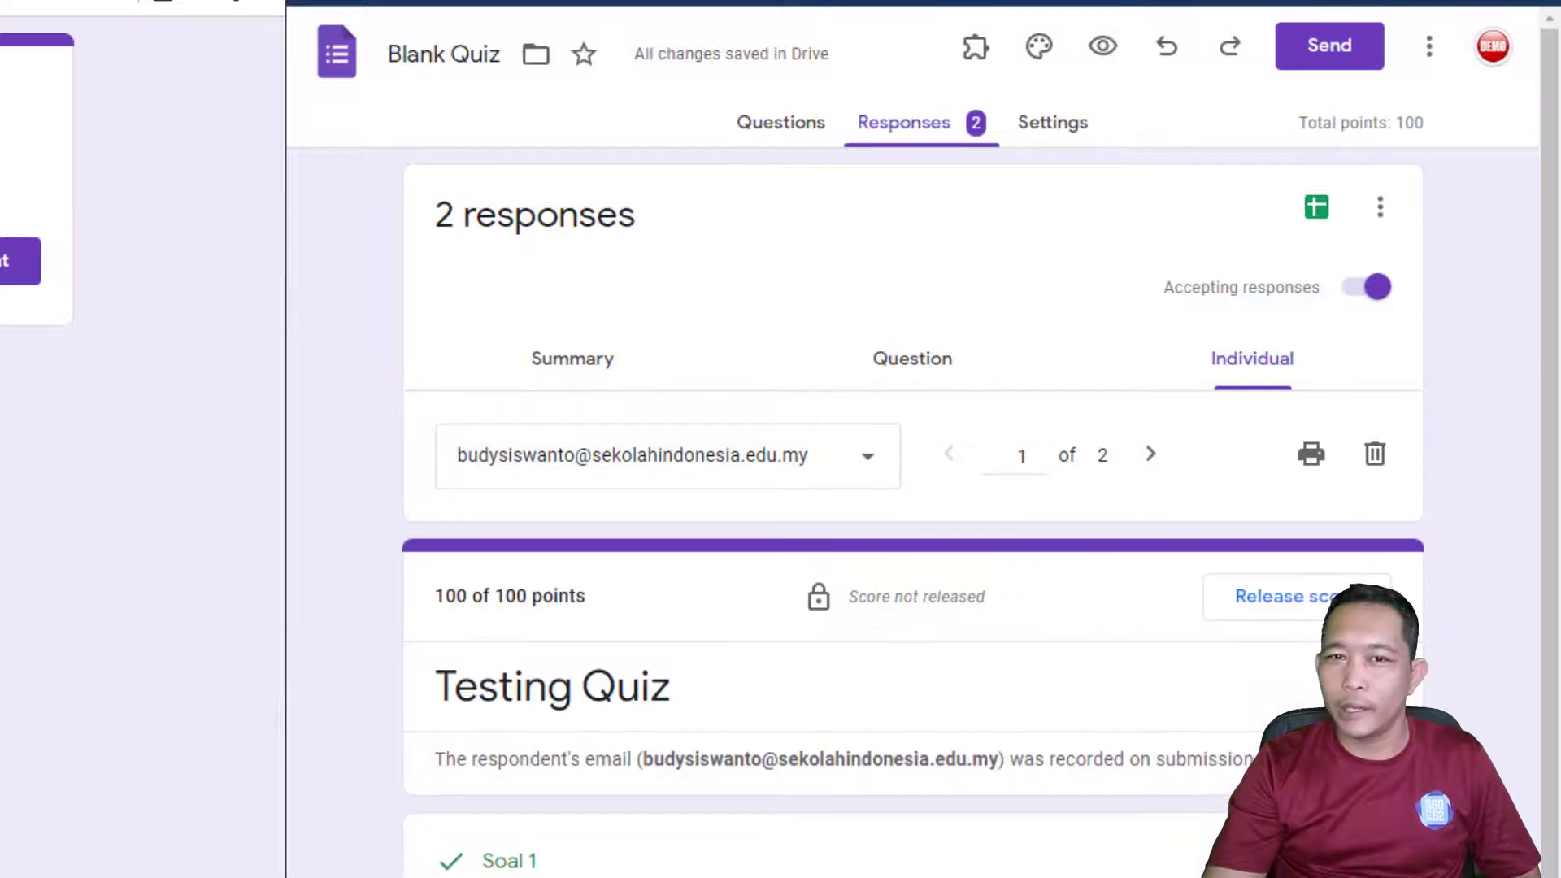
{"action": "scroll", "coordinate": [1422, 530], "scroll_direction": "down", "scroll_amount": 5}
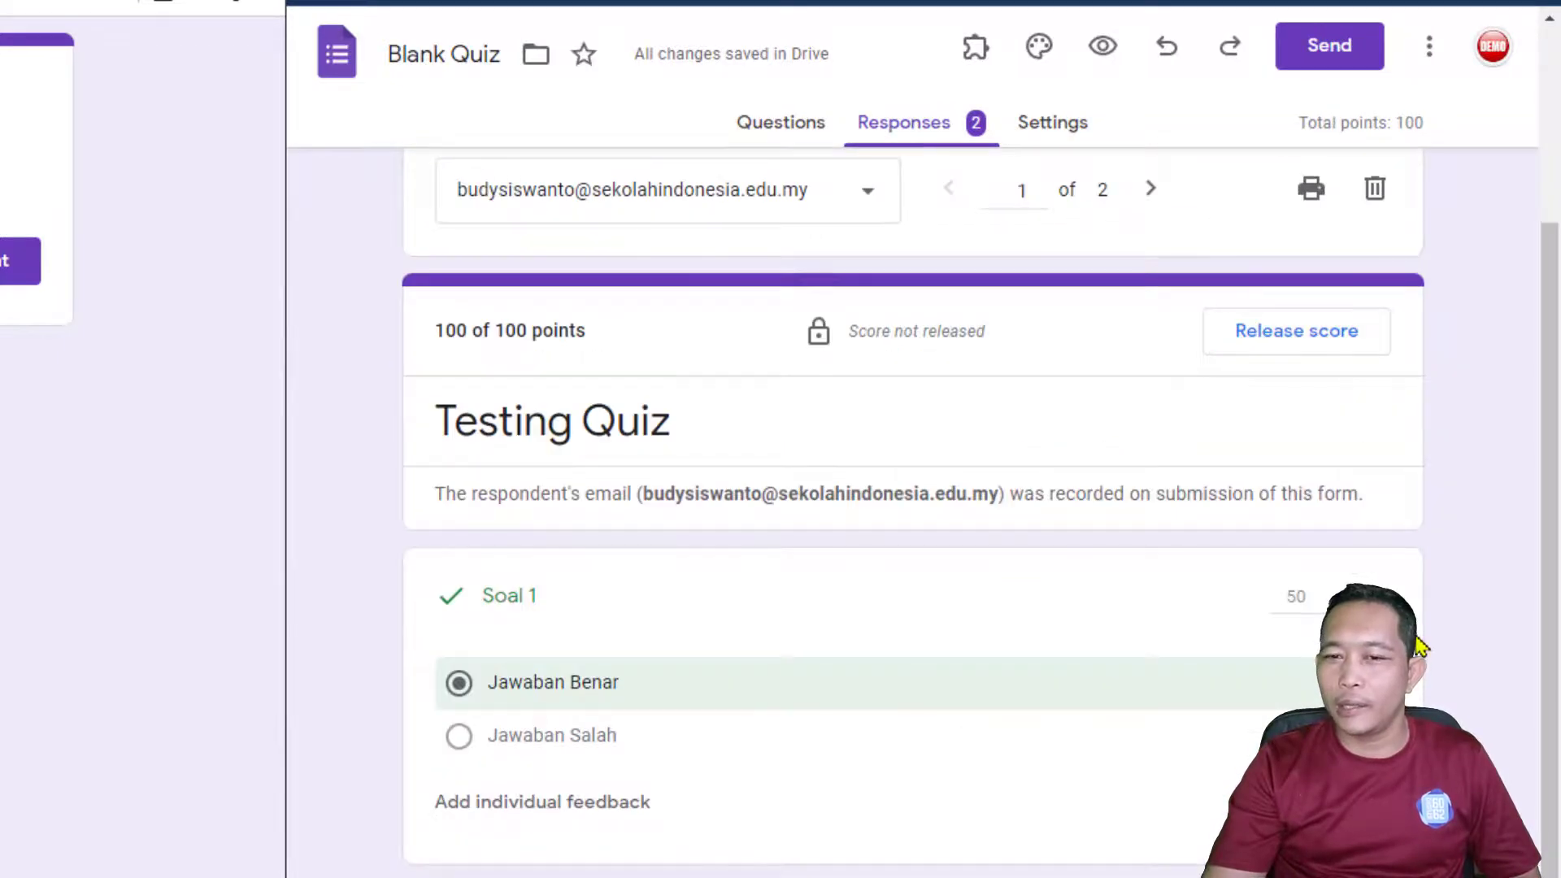
{"action": "scroll", "coordinate": [1422, 523], "scroll_direction": "up", "scroll_amount": 2}
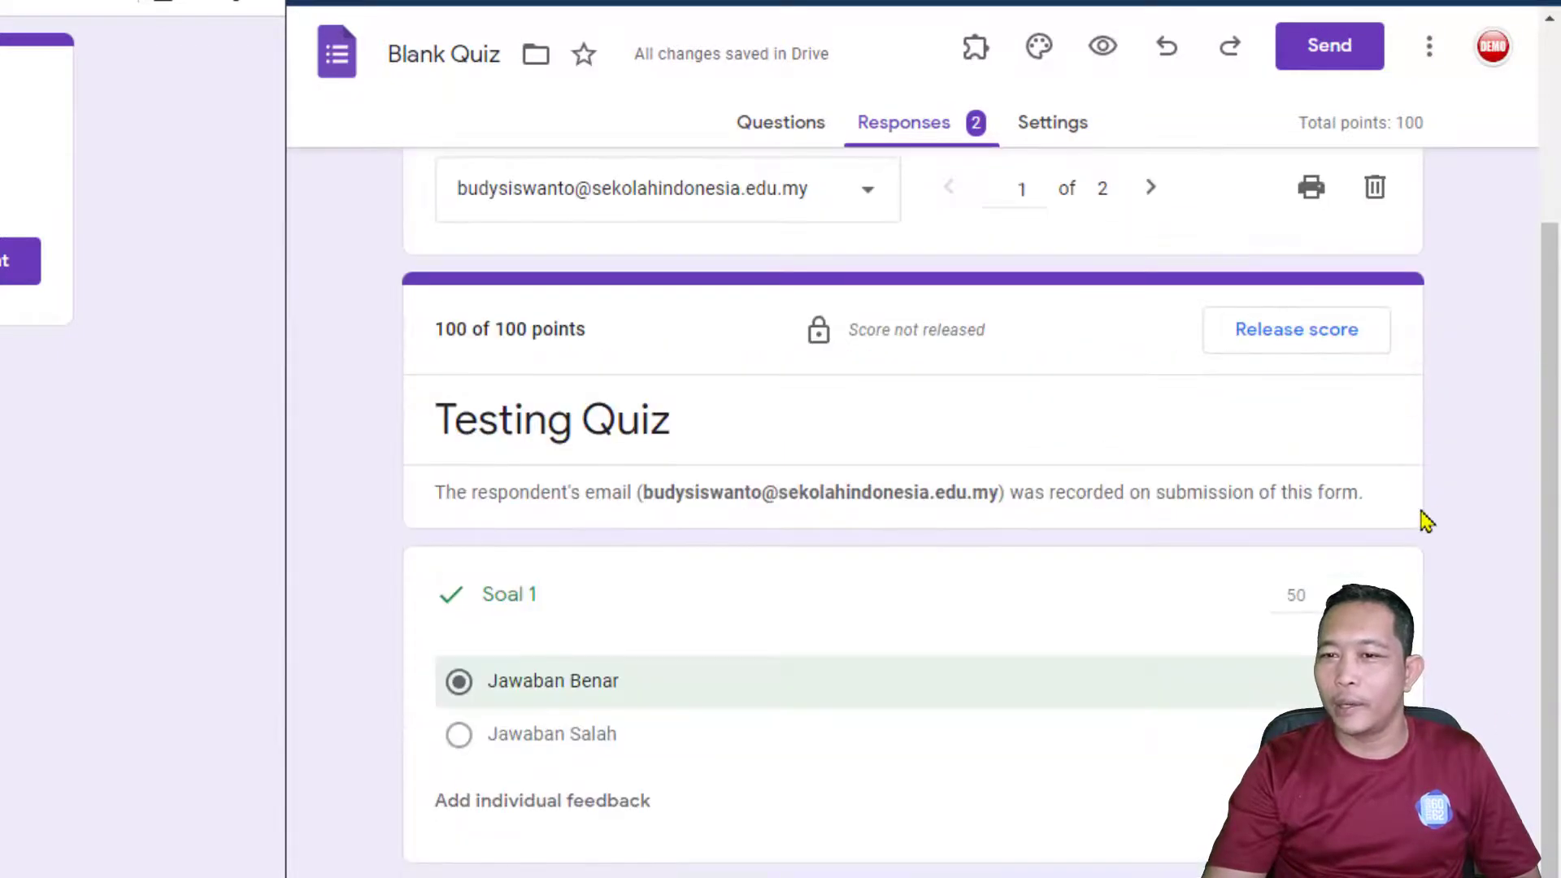
{"action": "scroll", "coordinate": [1447, 645], "scroll_direction": "up", "scroll_amount": 2}
{"action": "scroll", "coordinate": [1452, 648], "scroll_direction": "up", "scroll_amount": 1}
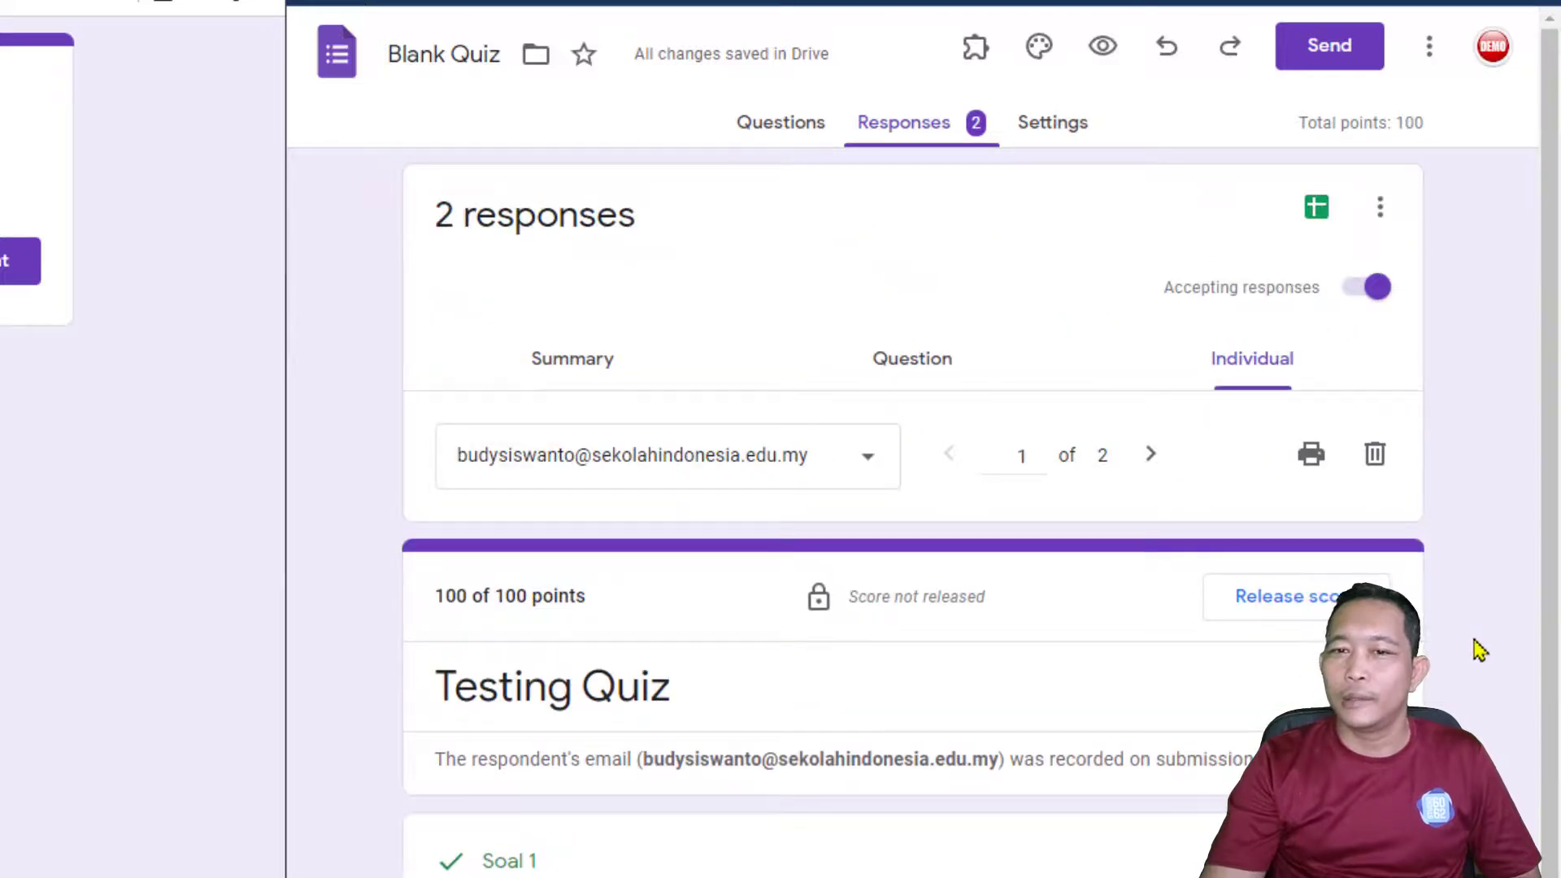
{"action": "left_click", "coordinate": [1277, 596]}
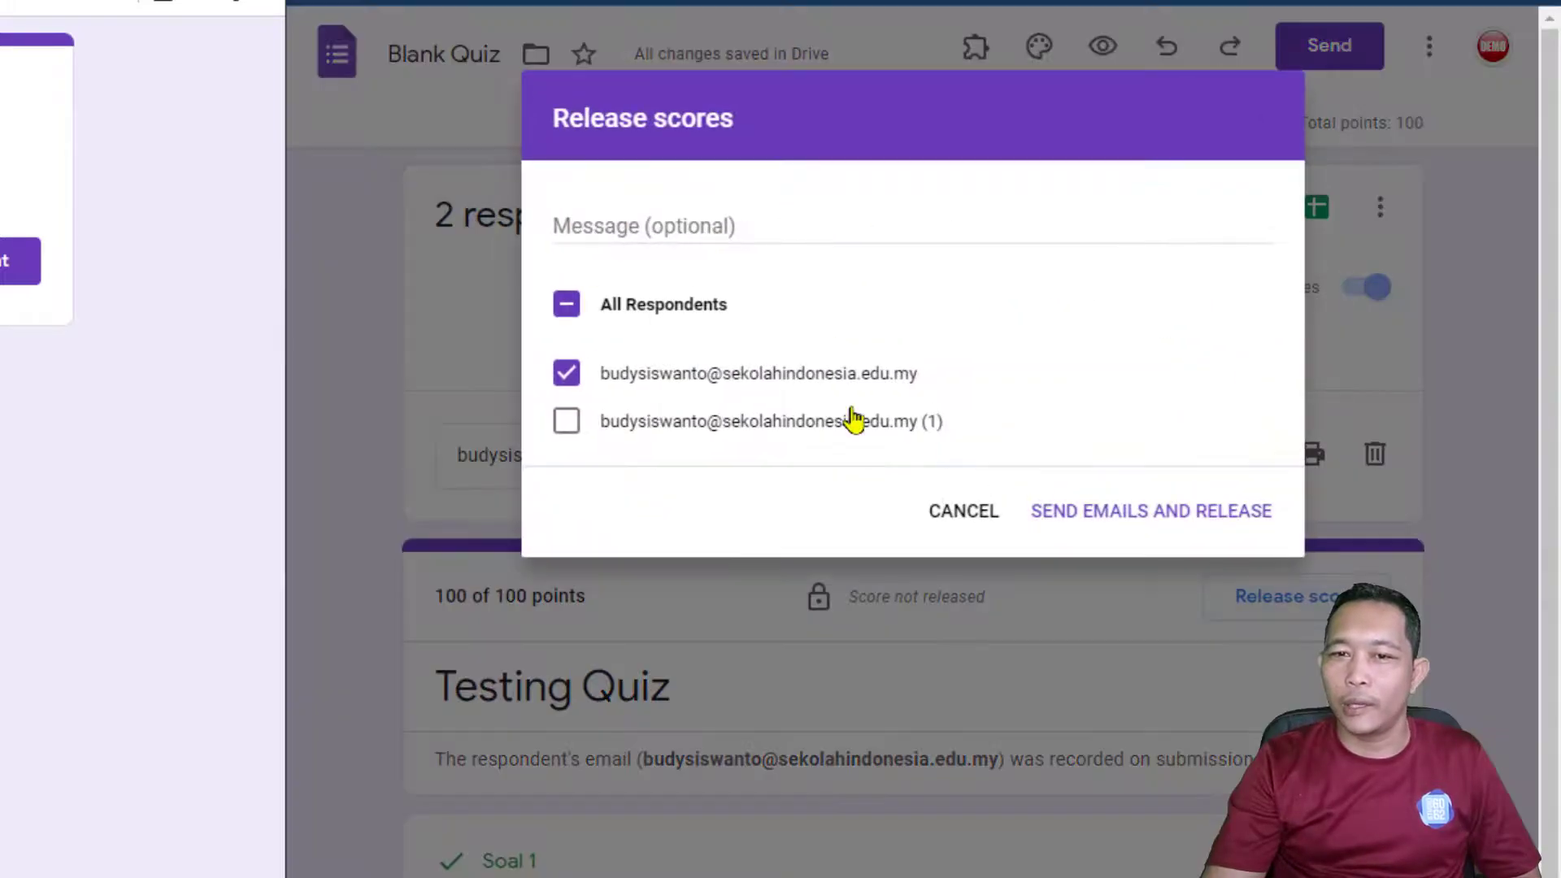
{"action": "left_click", "coordinate": [1176, 522]}
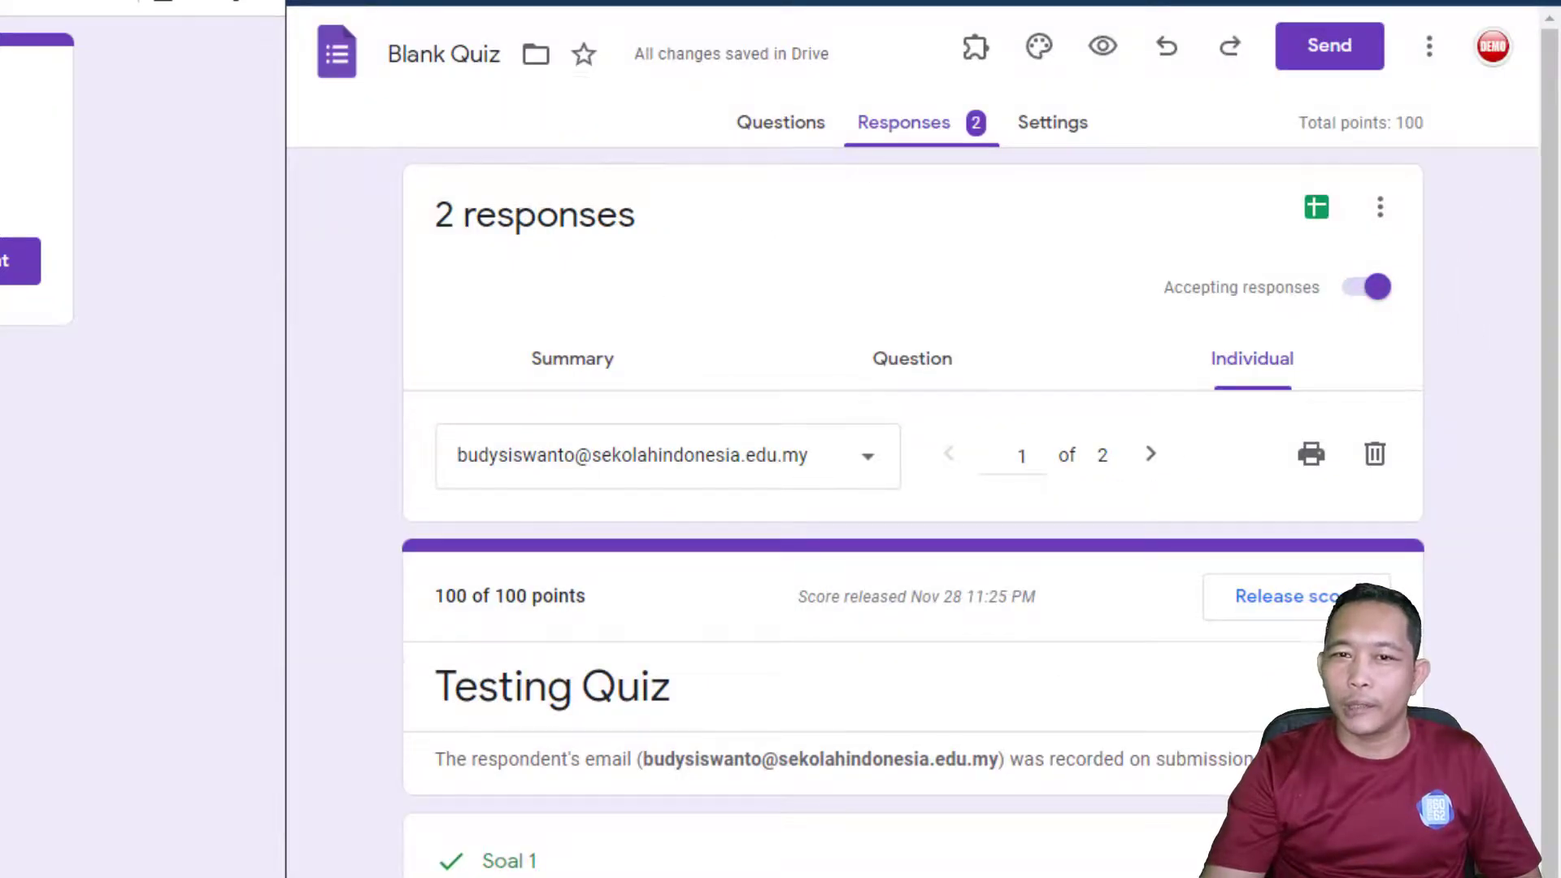
Reload the class gradebook and import the Testing Quiz grades from the form on the assignment's student work page
{"action": "key", "text": "ctrl+Tab"}
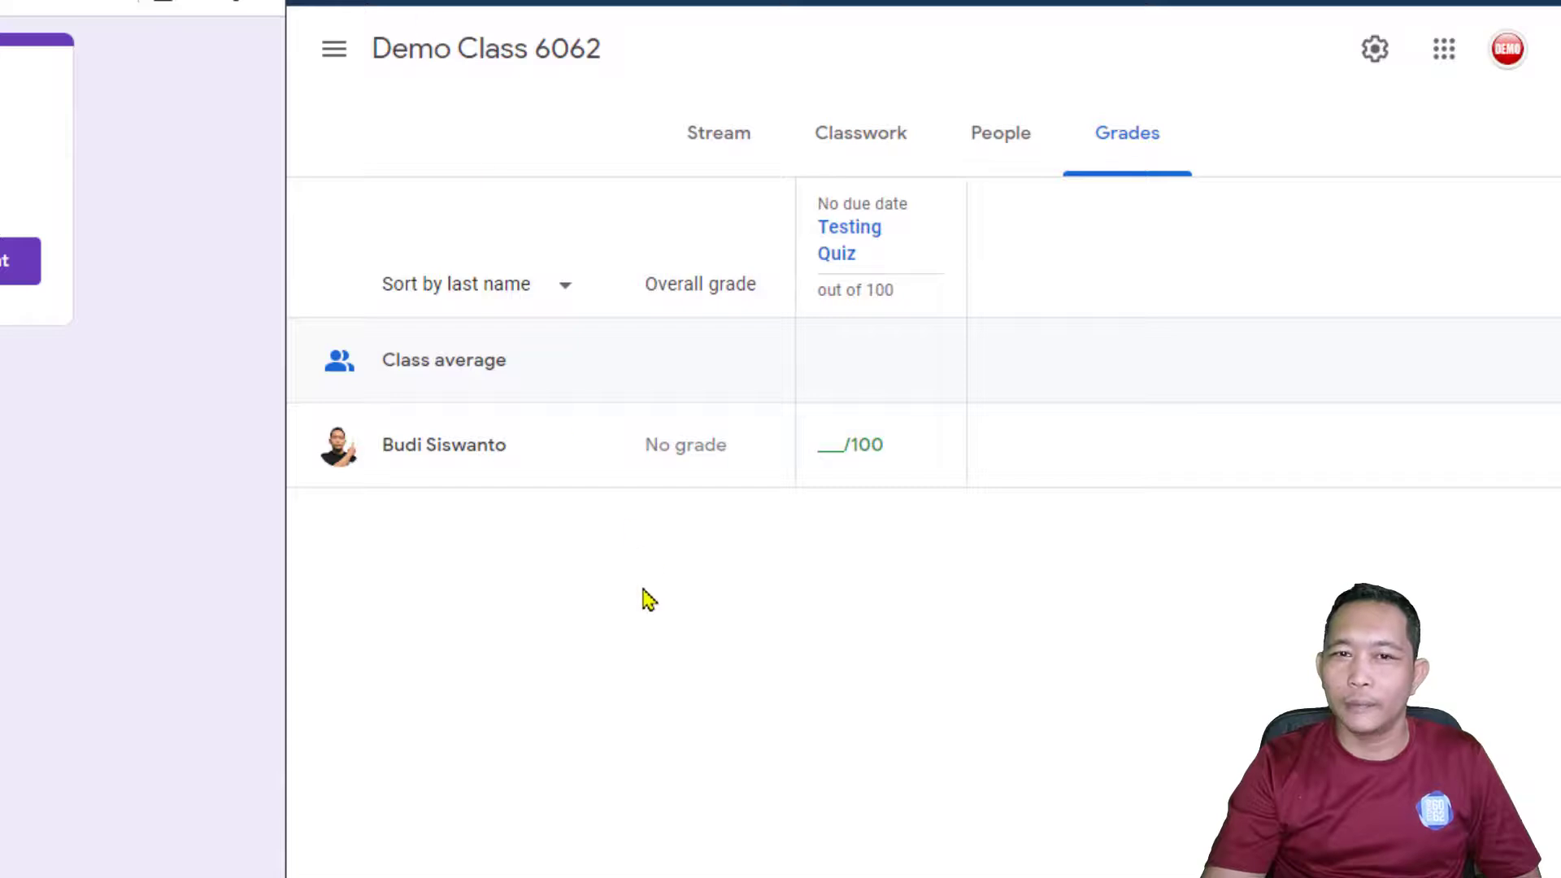
{"action": "key", "text": "F5"}
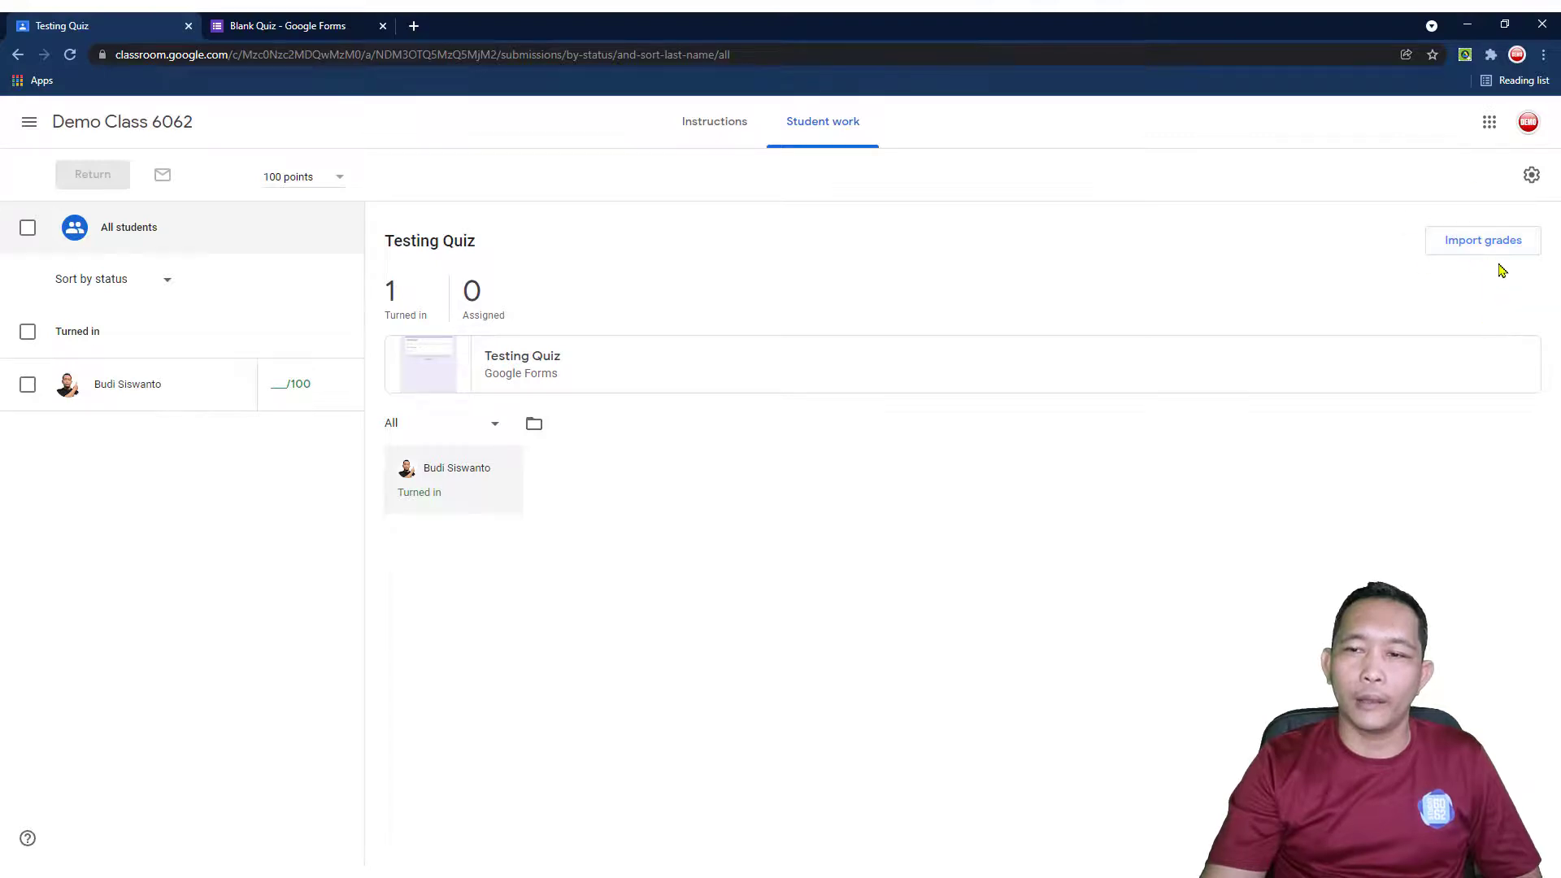
{"action": "left_click", "coordinate": [1493, 250]}
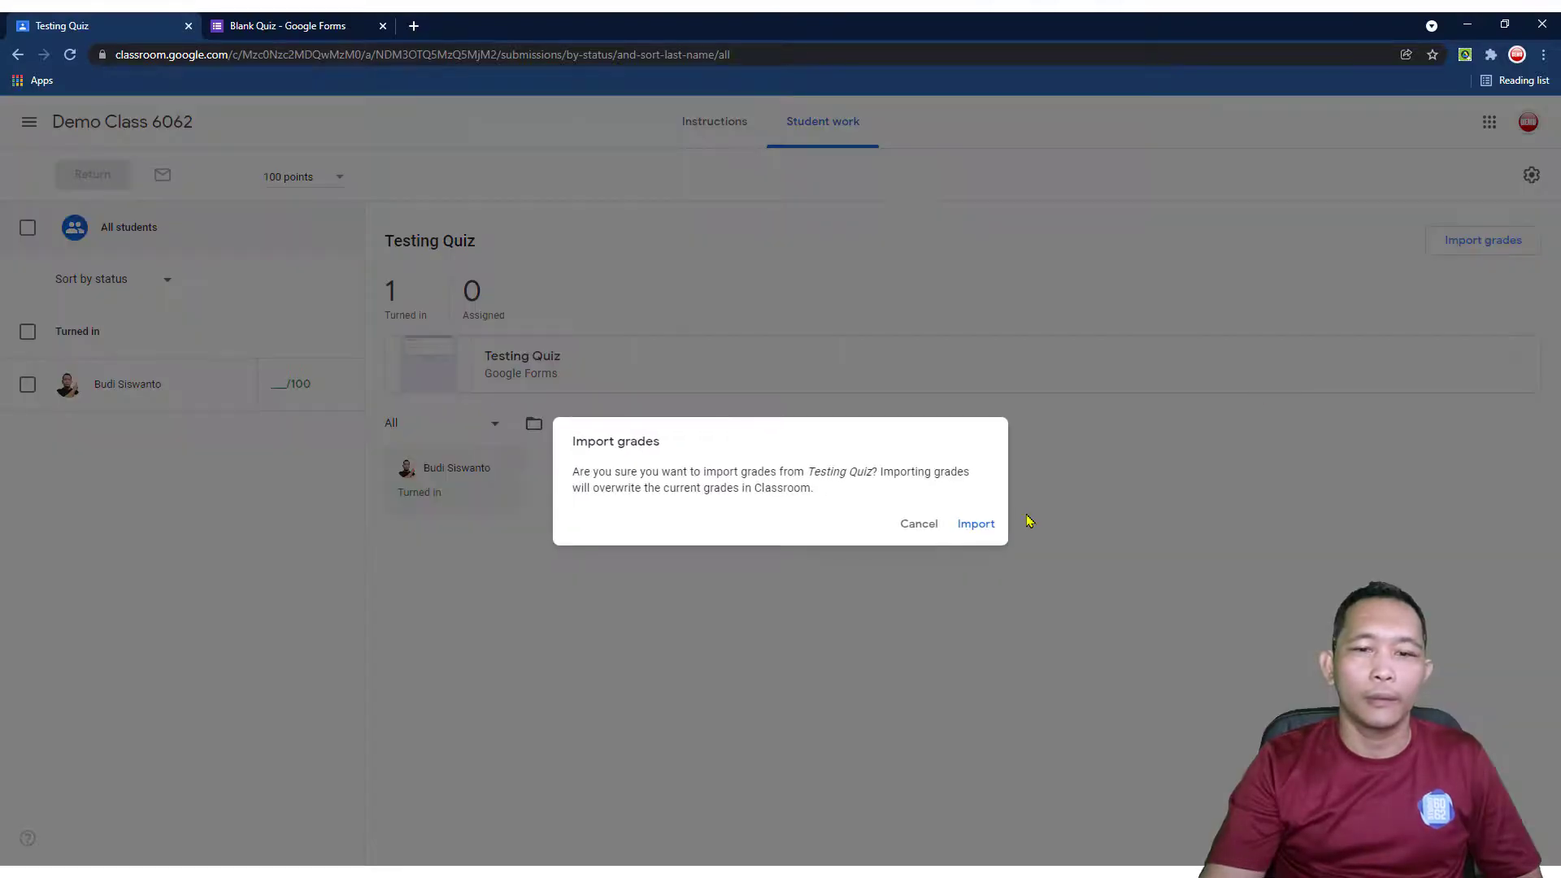
{"action": "left_click", "coordinate": [988, 525]}
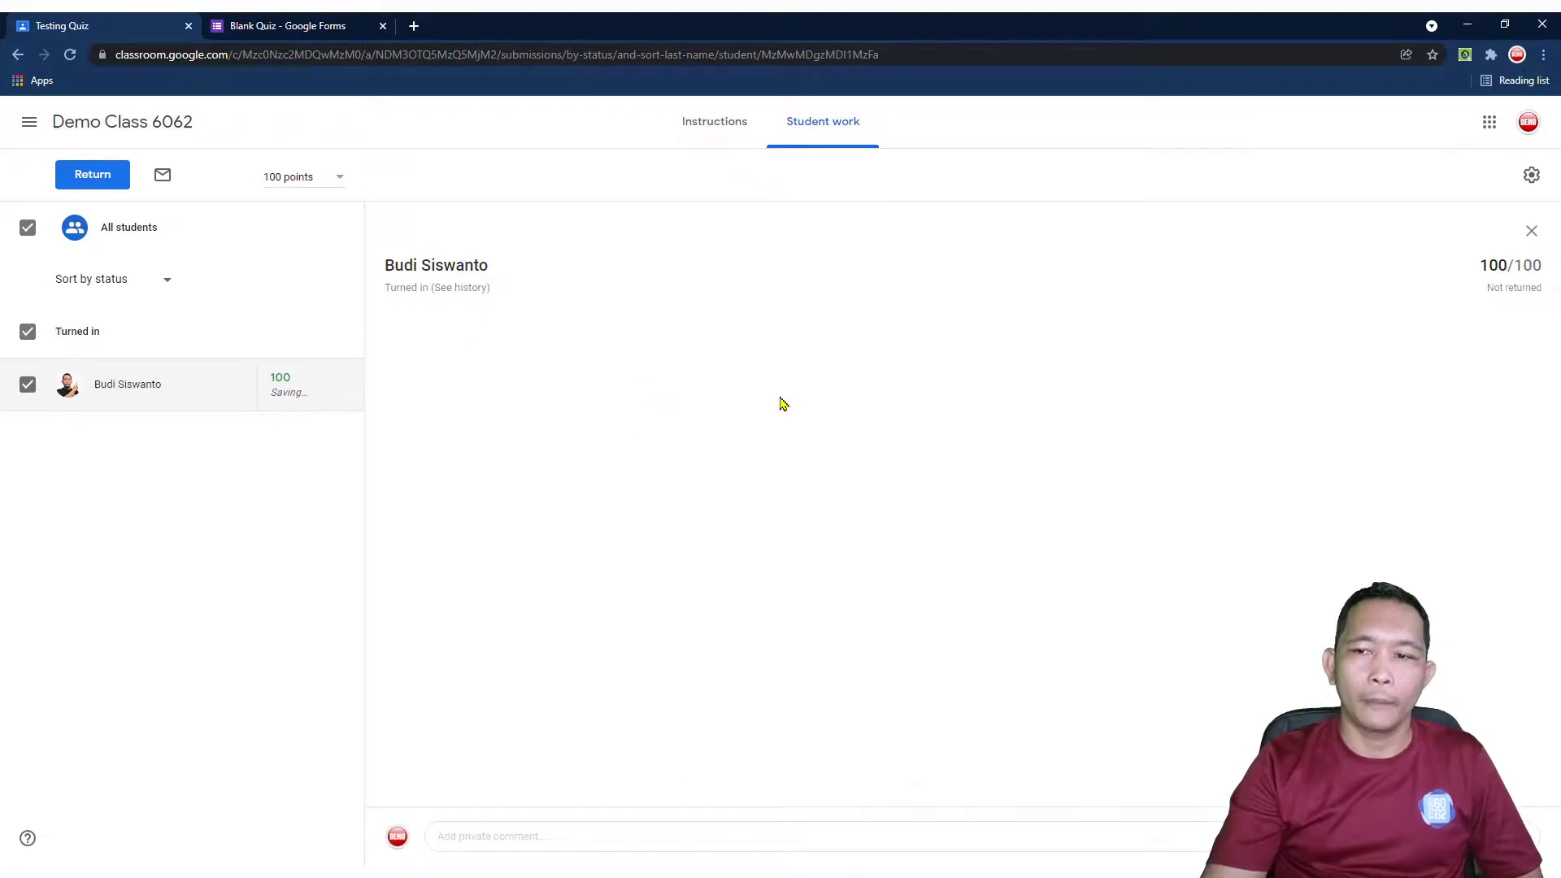
Return the graded Testing Quiz to the student without a private comment
{"action": "left_click", "coordinate": [106, 185]}
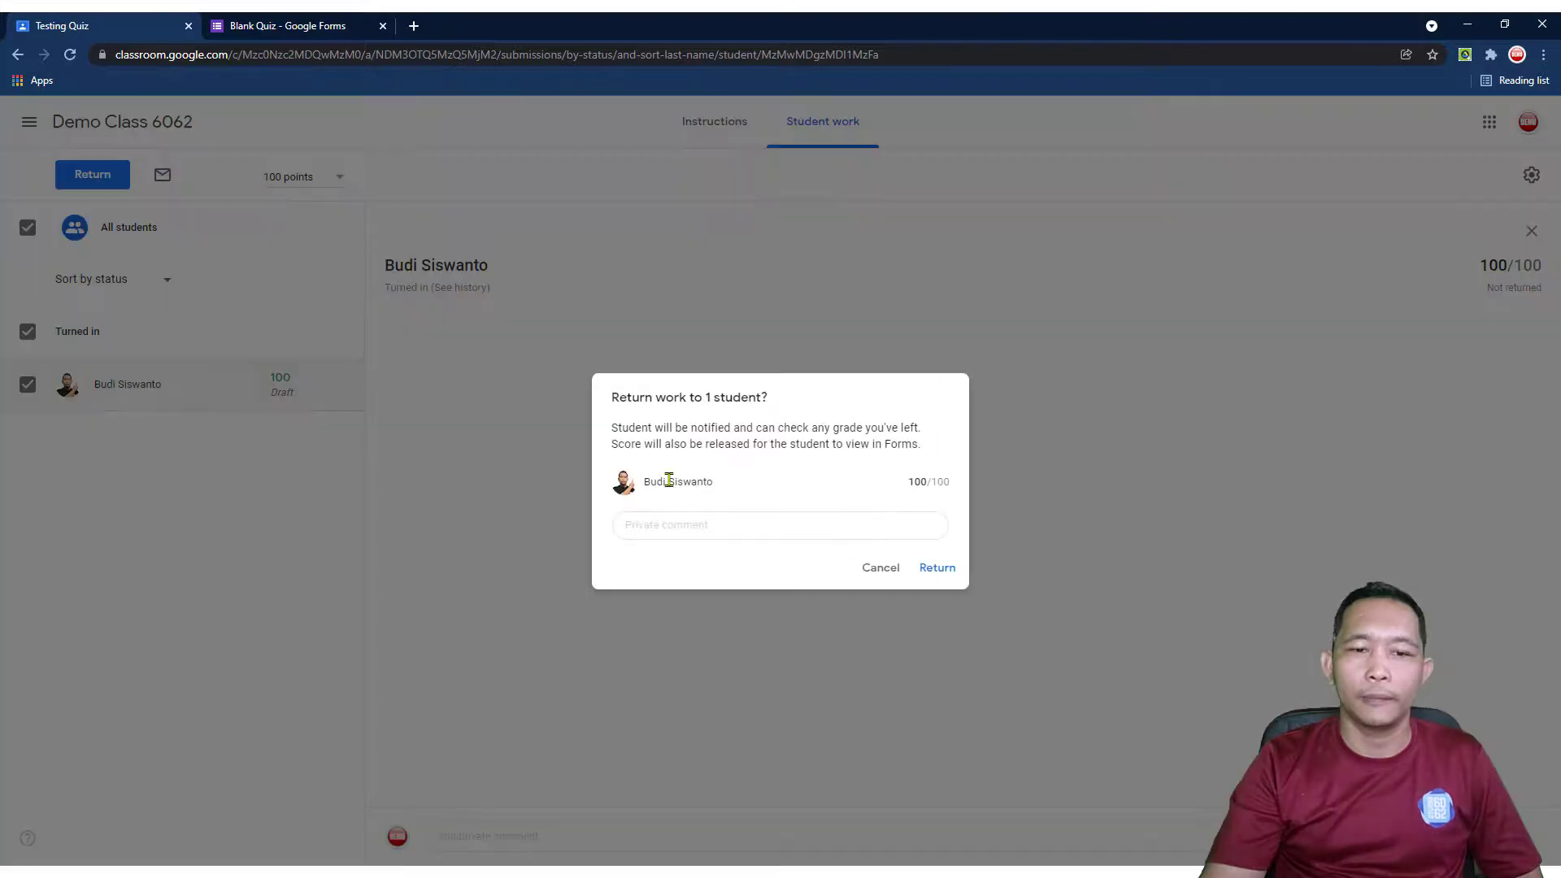
{"action": "left_click", "coordinate": [739, 529]}
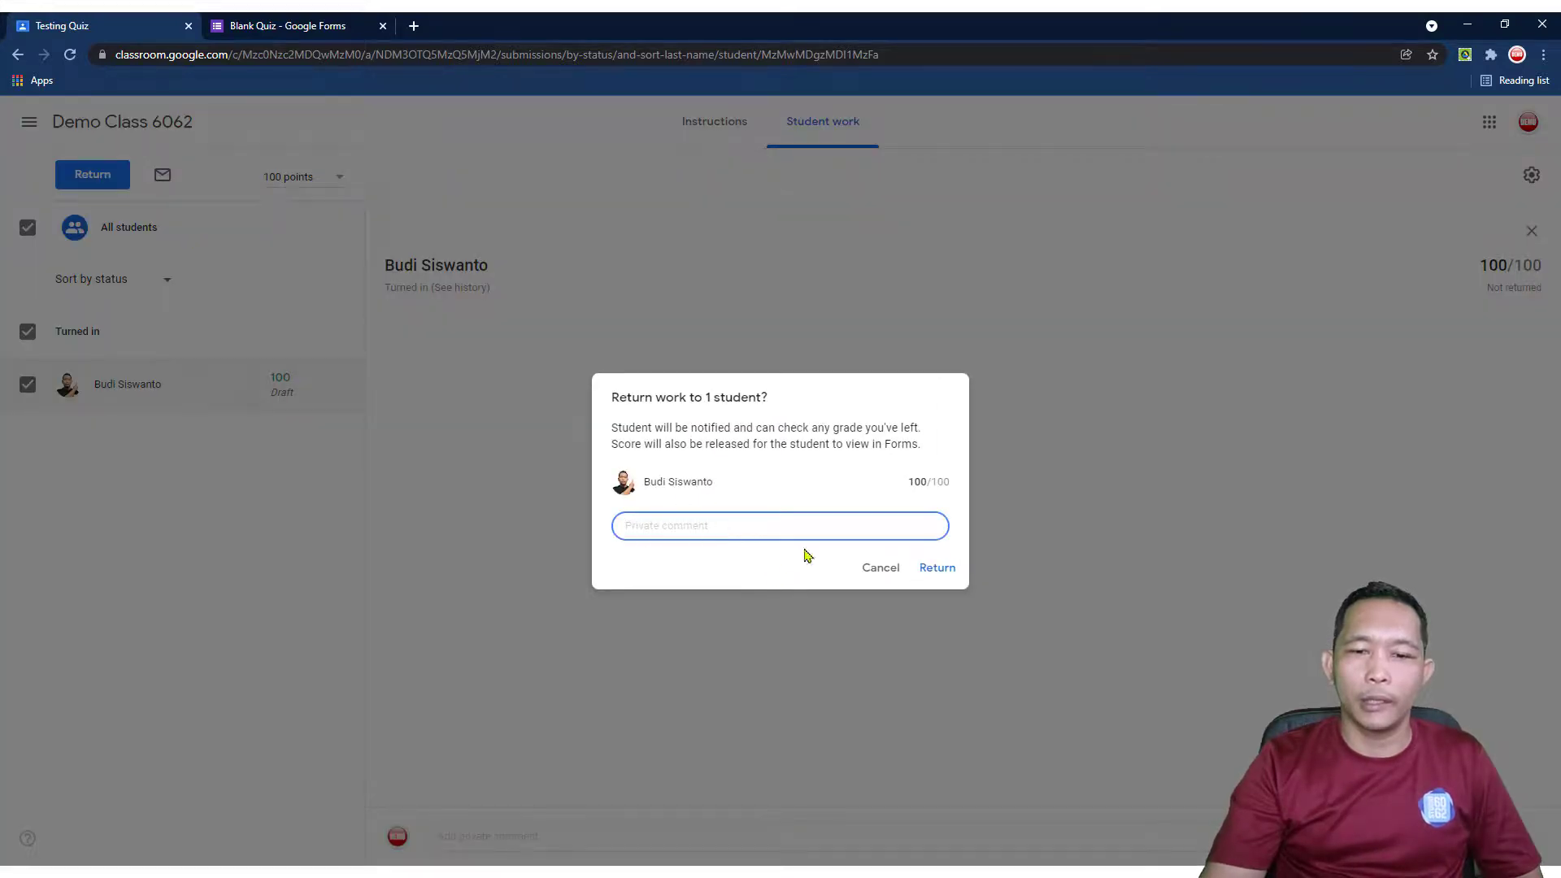
{"action": "left_click", "coordinate": [937, 569]}
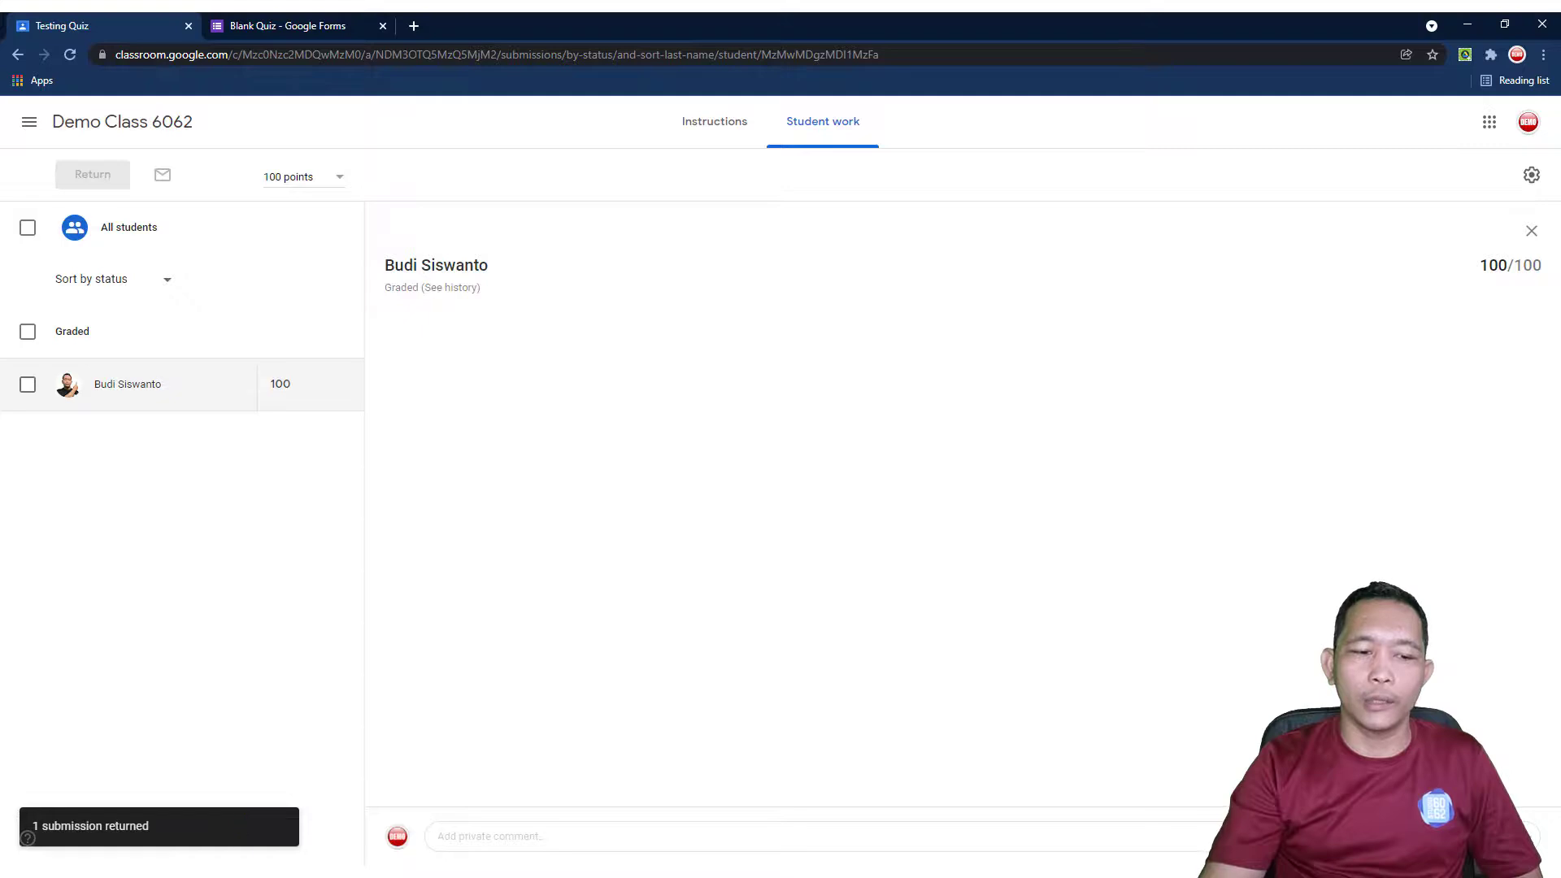
Switch to the student's browser window, reload Demo Class 6062 and check the Testing Quiz grade among the completed to-do work
{"action": "key", "text": "alt+Tab"}
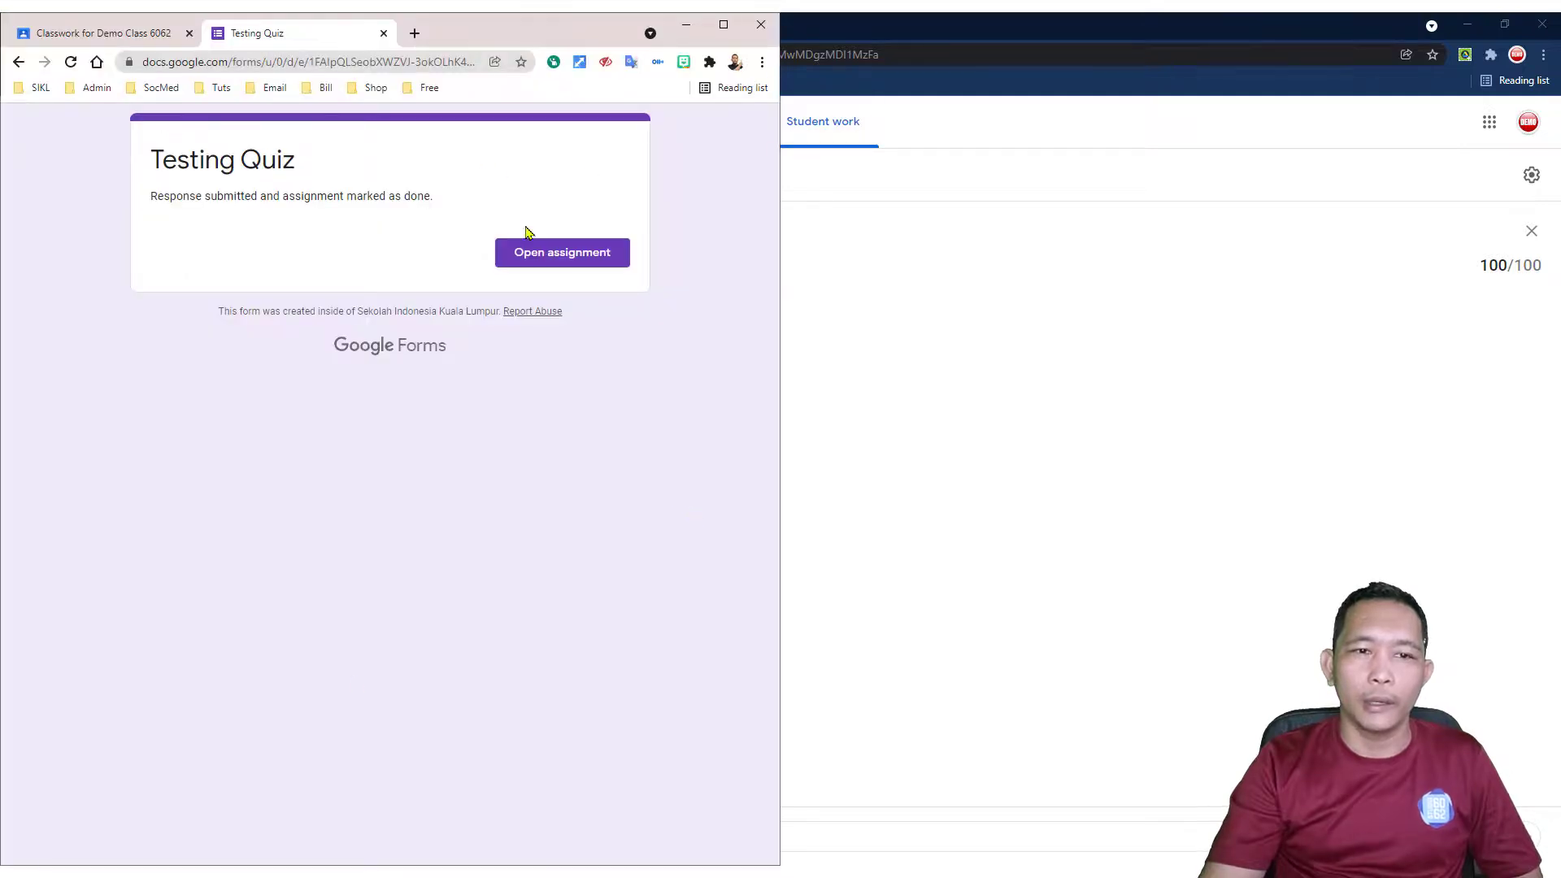
{"action": "left_click", "coordinate": [120, 31]}
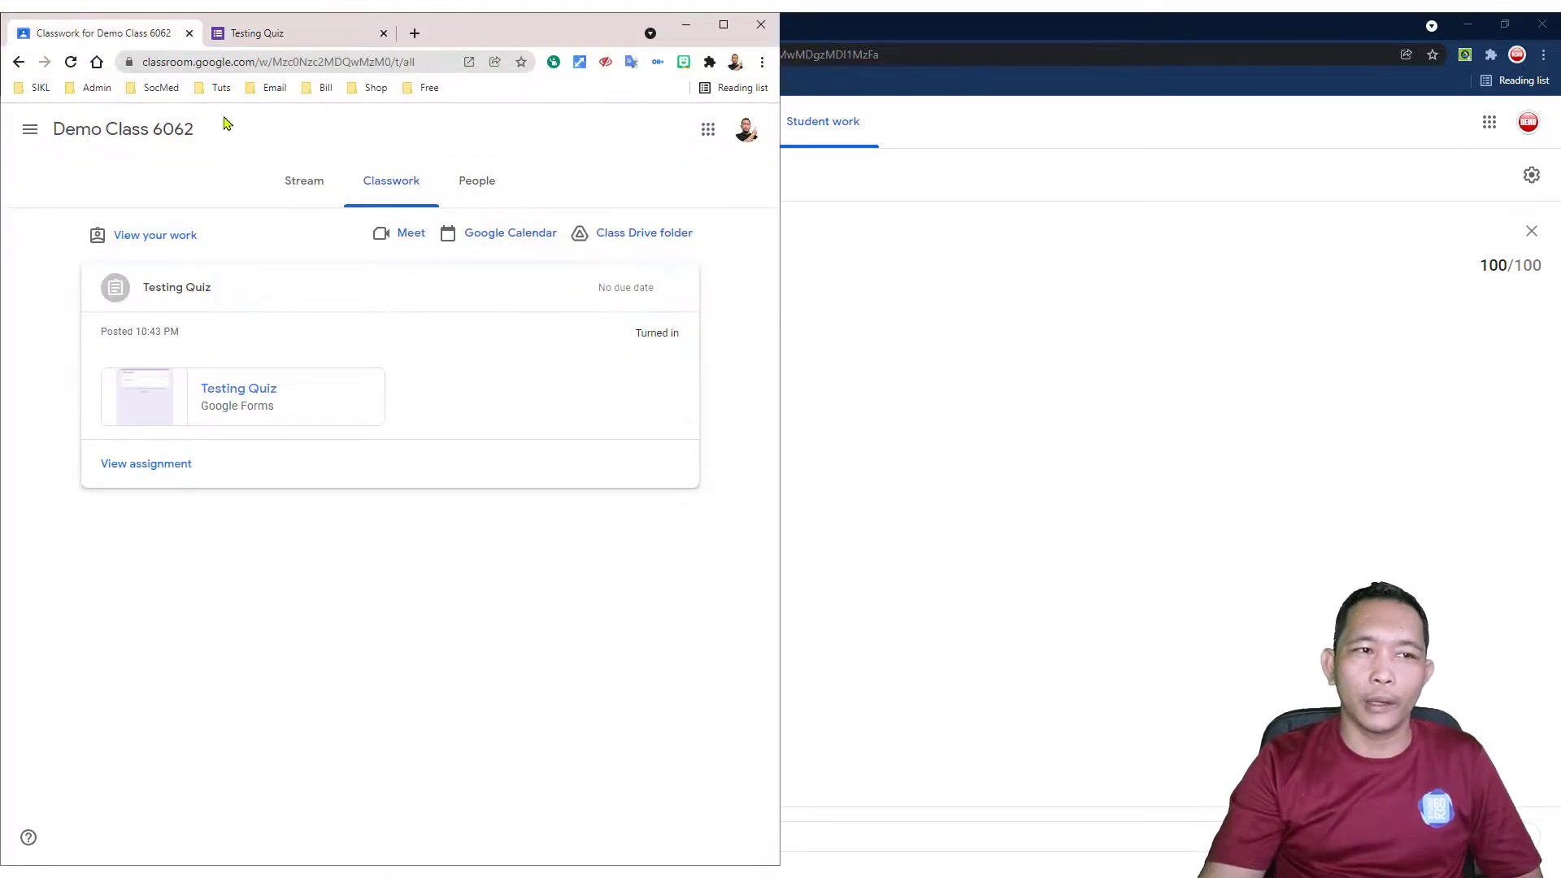
{"action": "left_click", "coordinate": [71, 62]}
{"action": "left_click", "coordinate": [310, 188]}
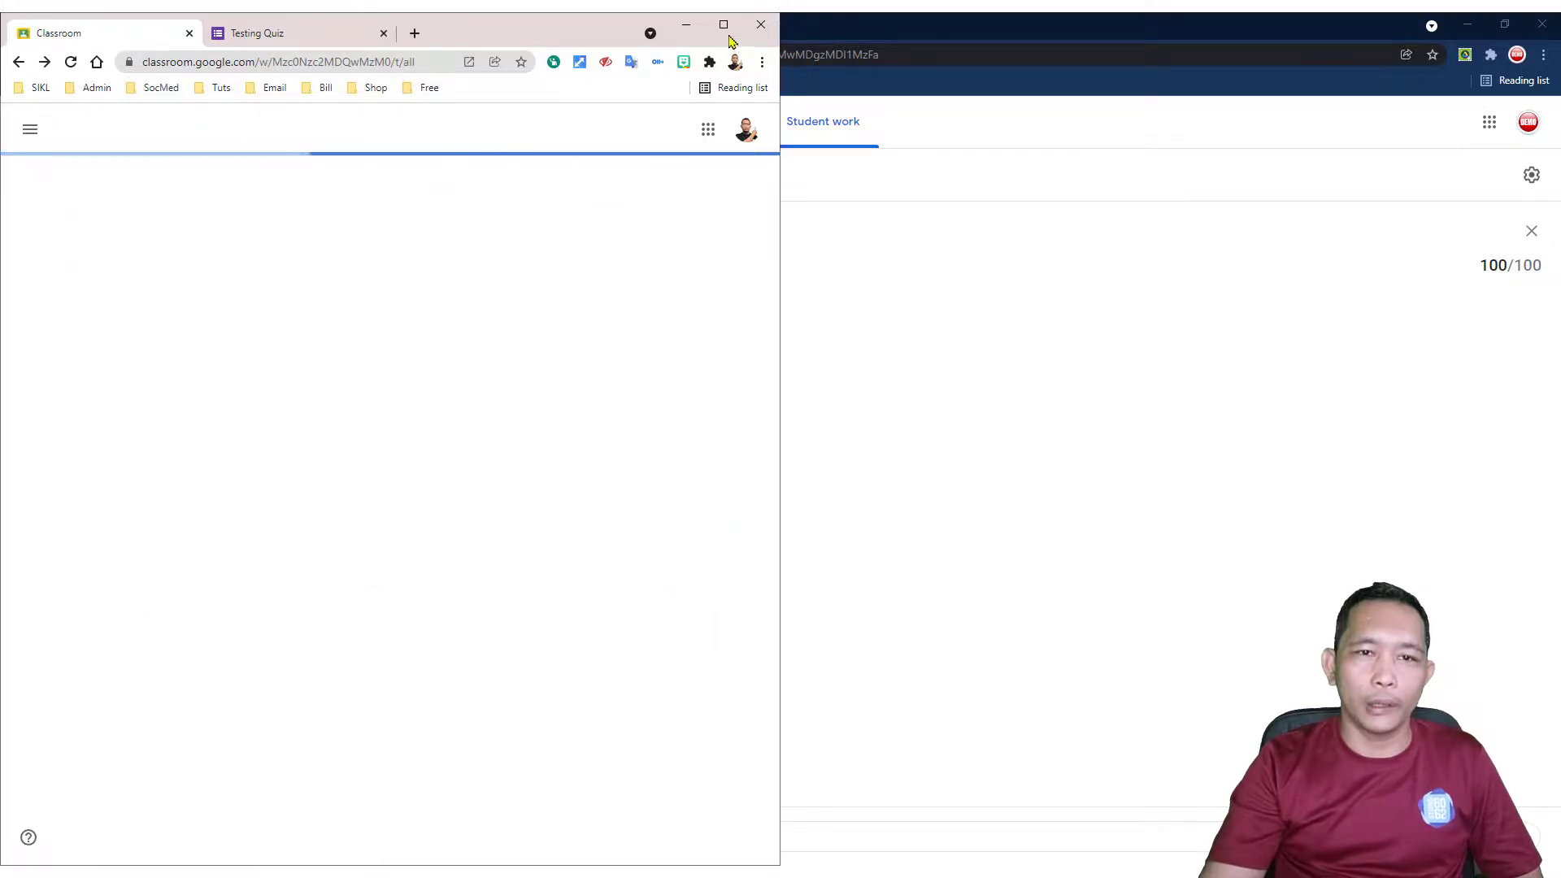
{"action": "left_click", "coordinate": [723, 23]}
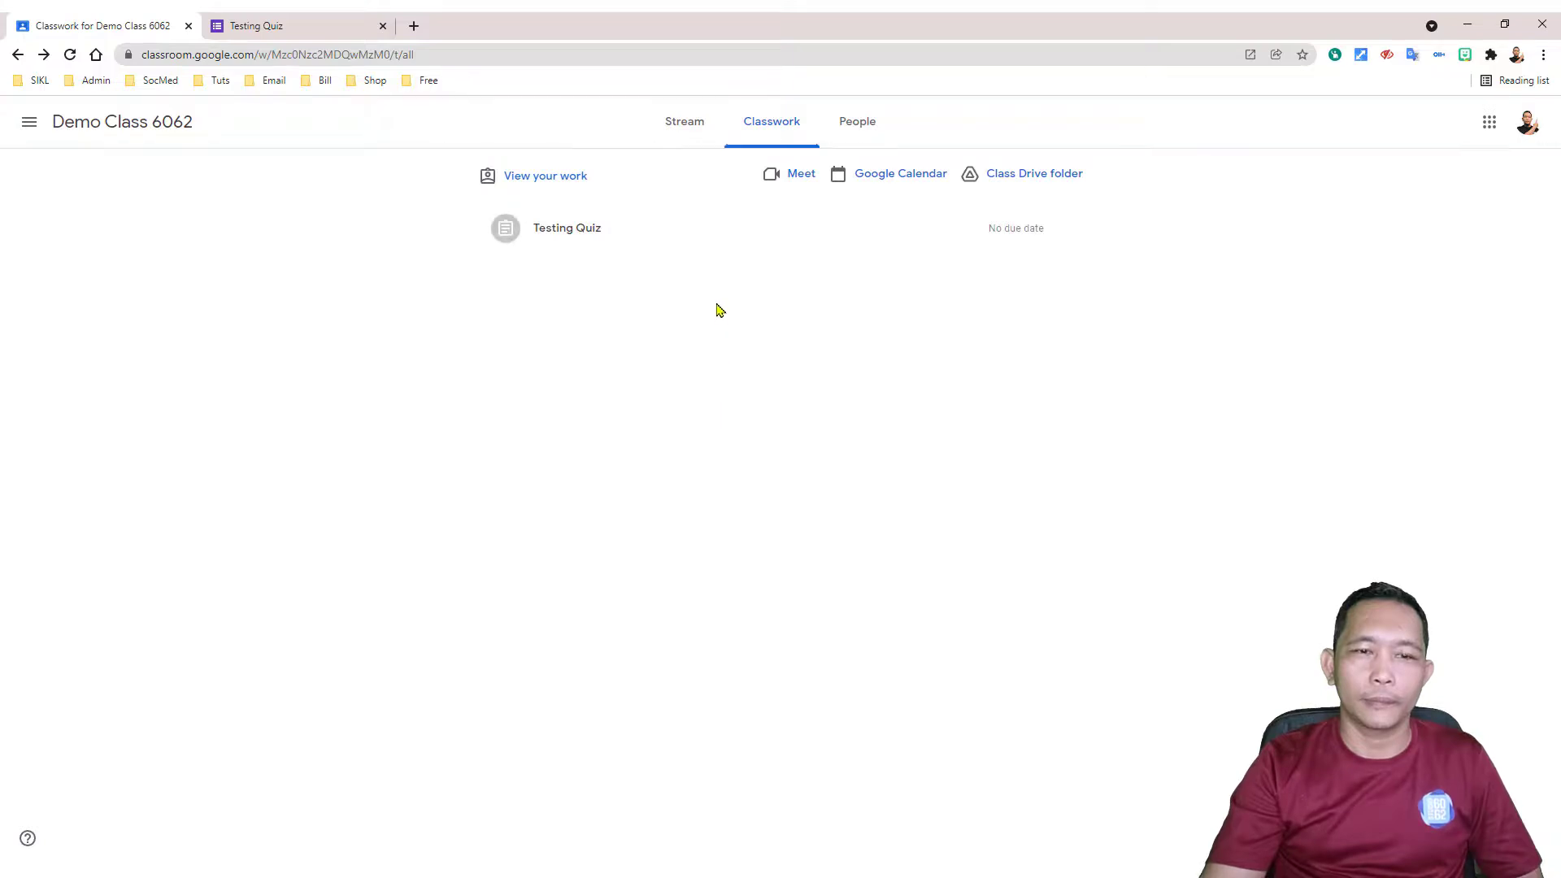
{"action": "left_click", "coordinate": [684, 126]}
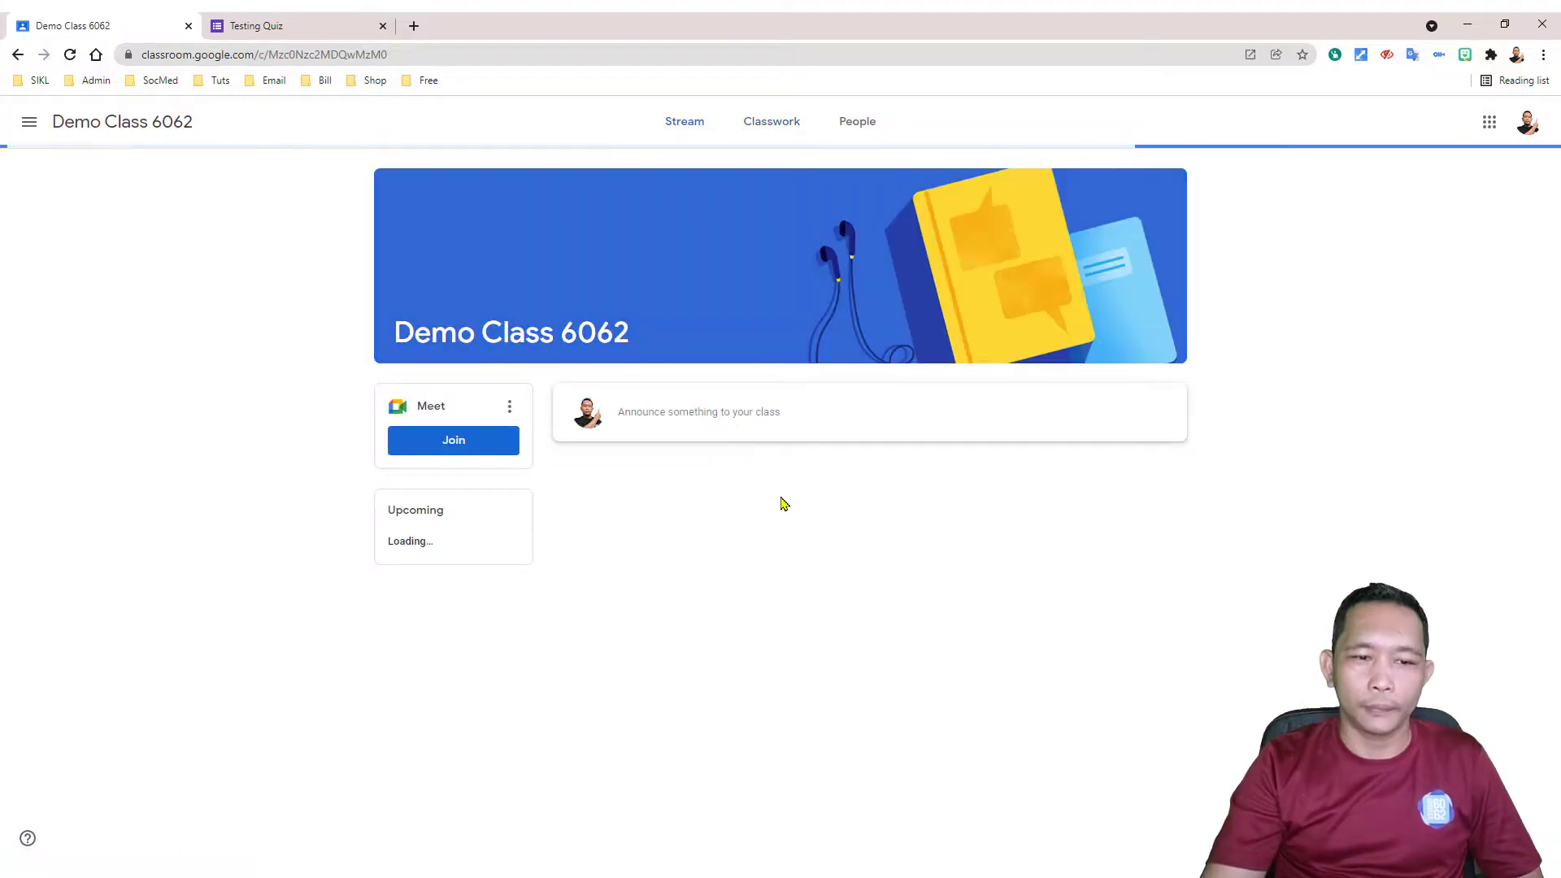
{"action": "left_click", "coordinate": [498, 569]}
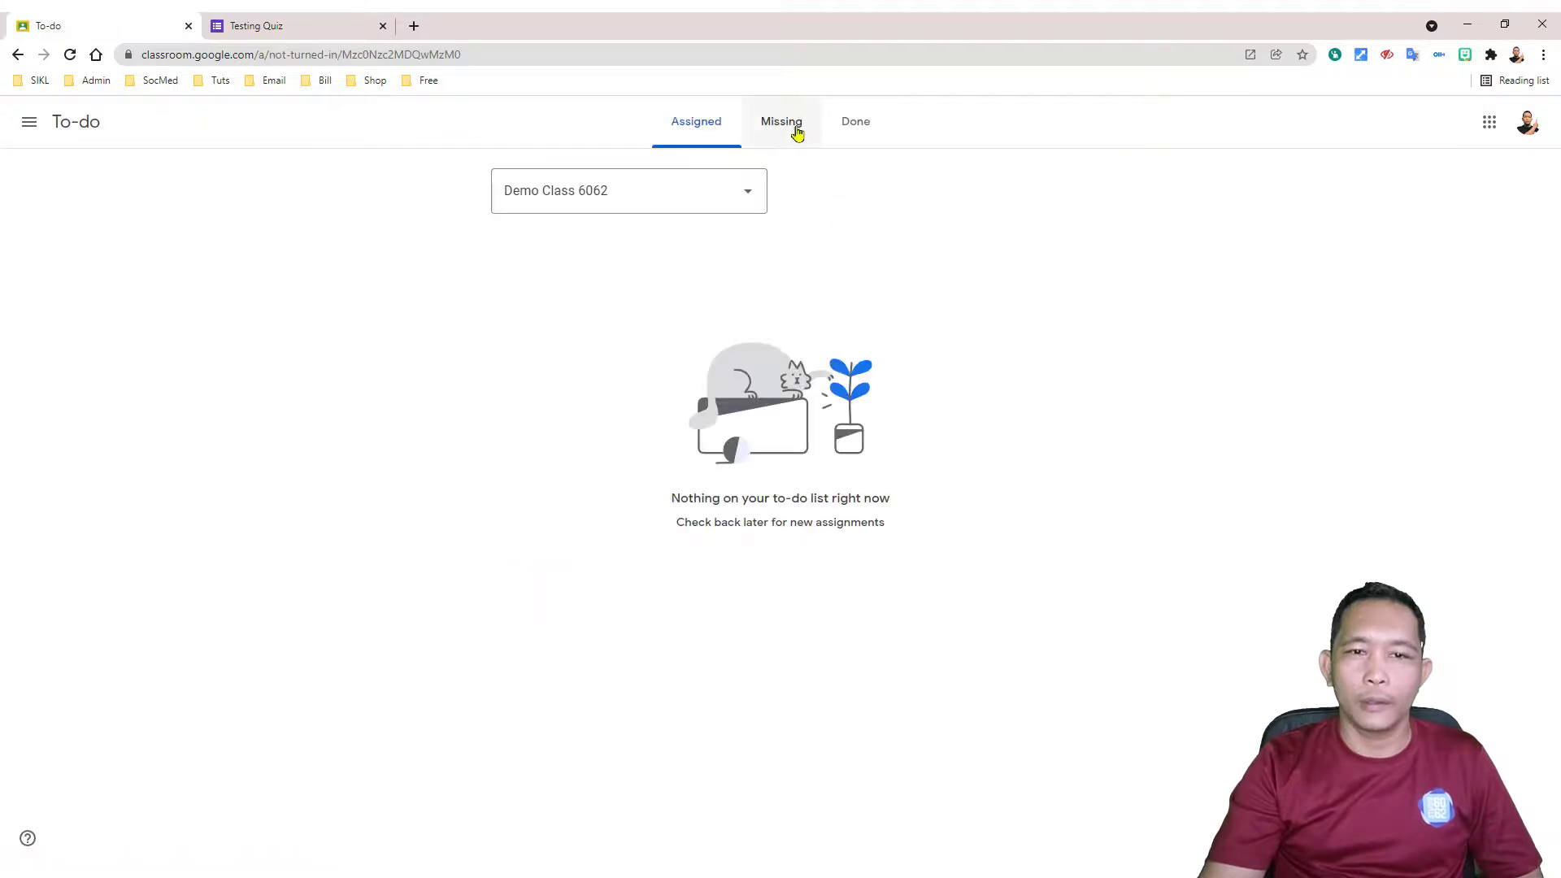
{"action": "left_click", "coordinate": [855, 122]}
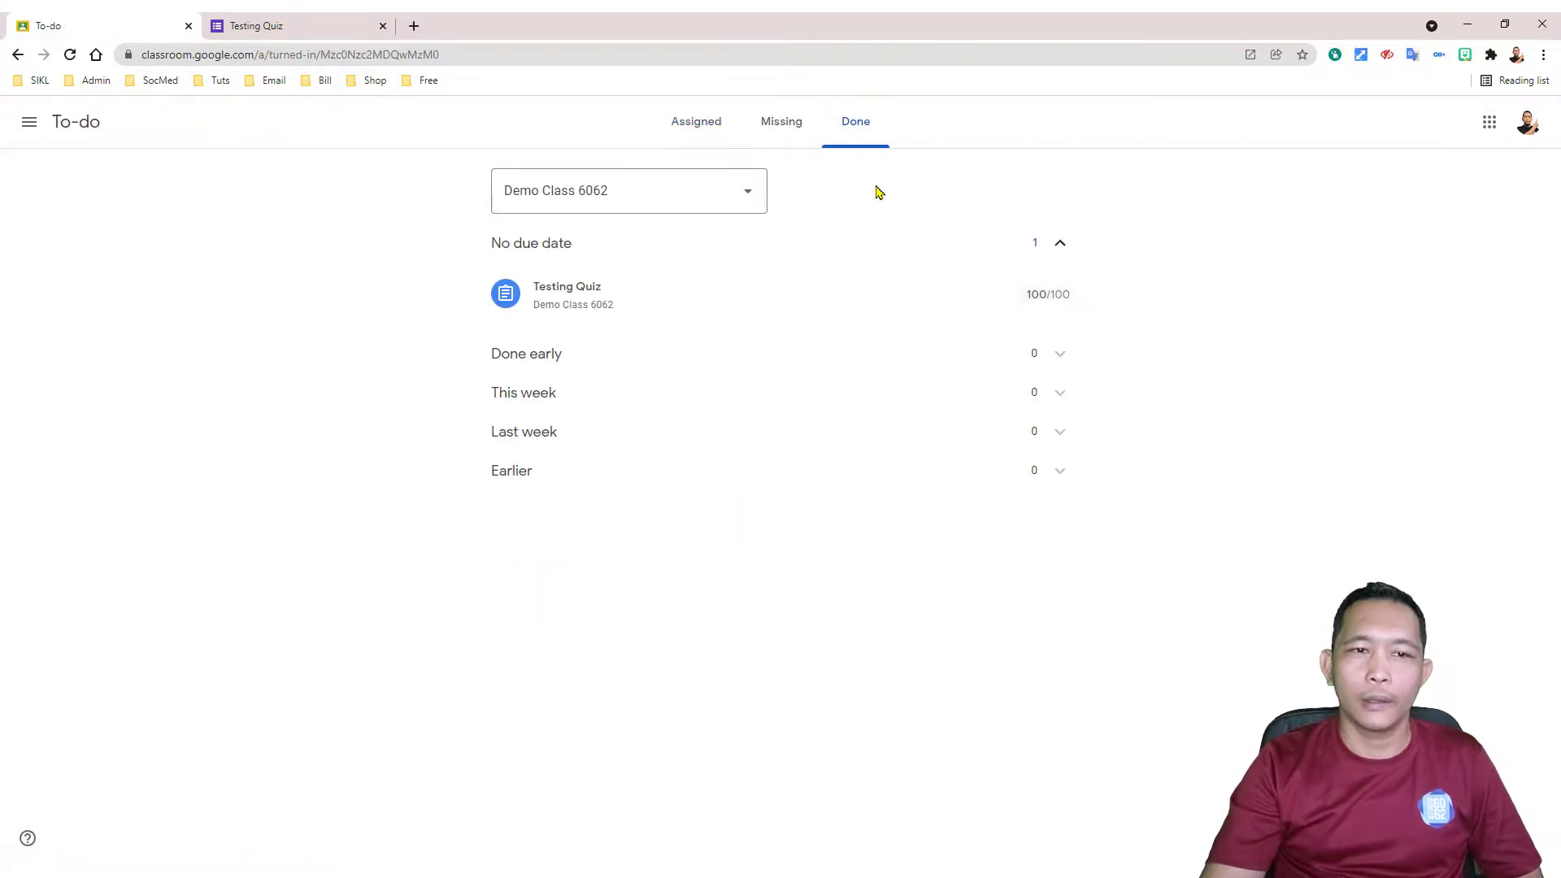